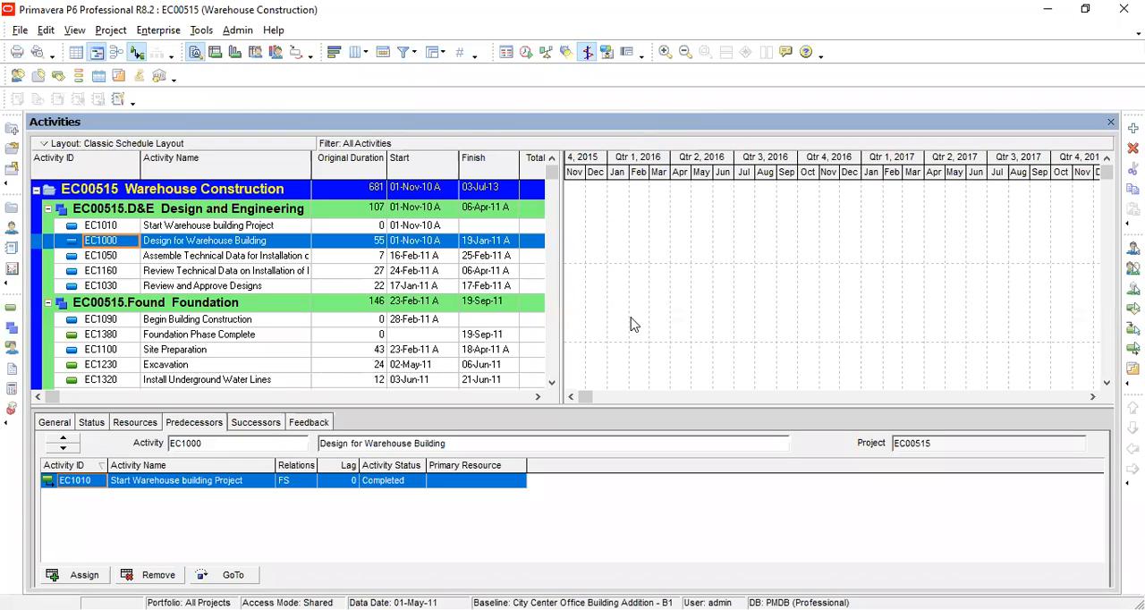
# Step: Review the resources, predecessors, status and general details of the Design for Warehouse Building activity
pyautogui.click(148, 422)
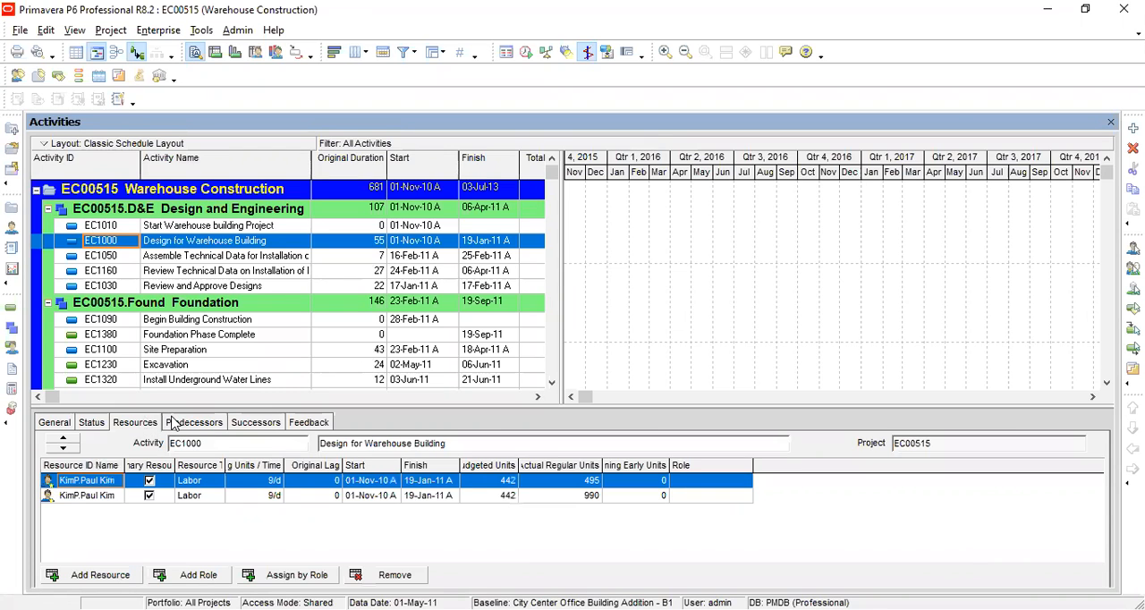
pyautogui.click(174, 423)
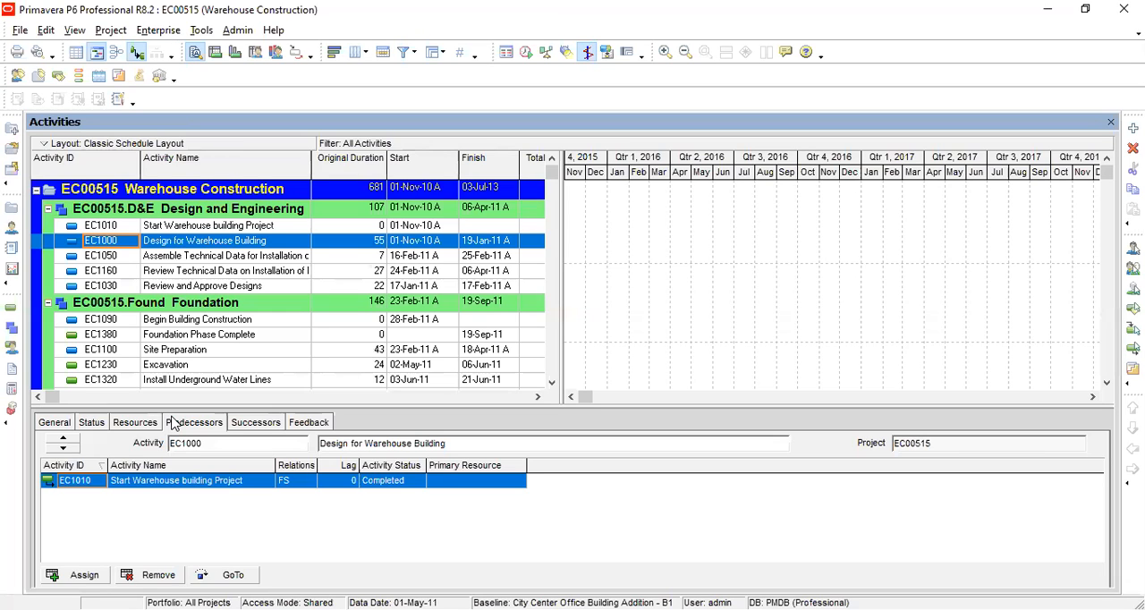
pyautogui.click(90, 423)
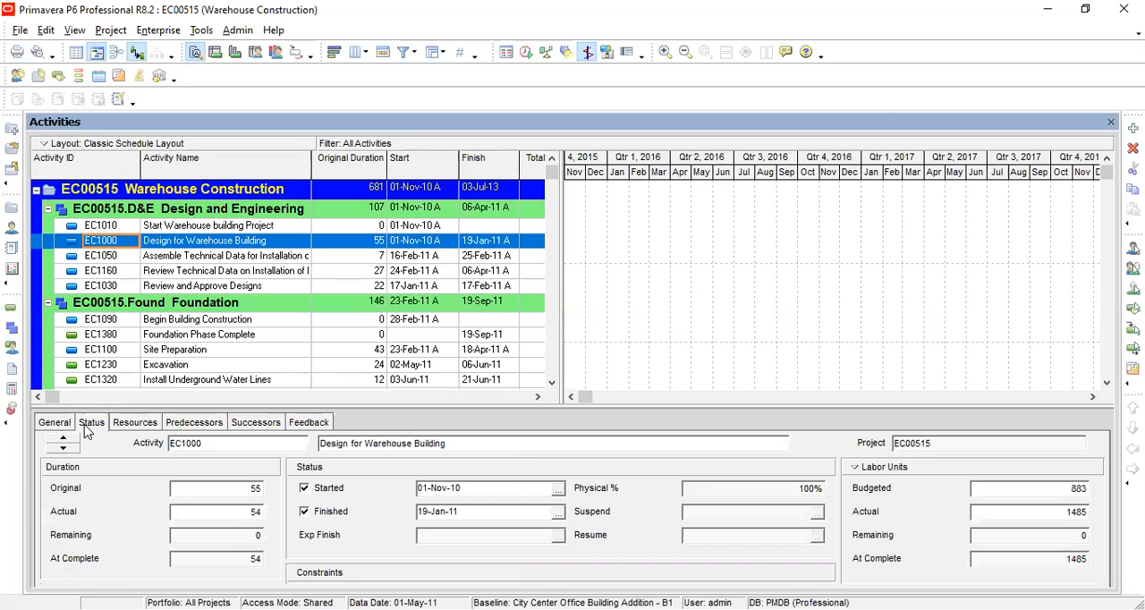
pyautogui.click(55, 423)
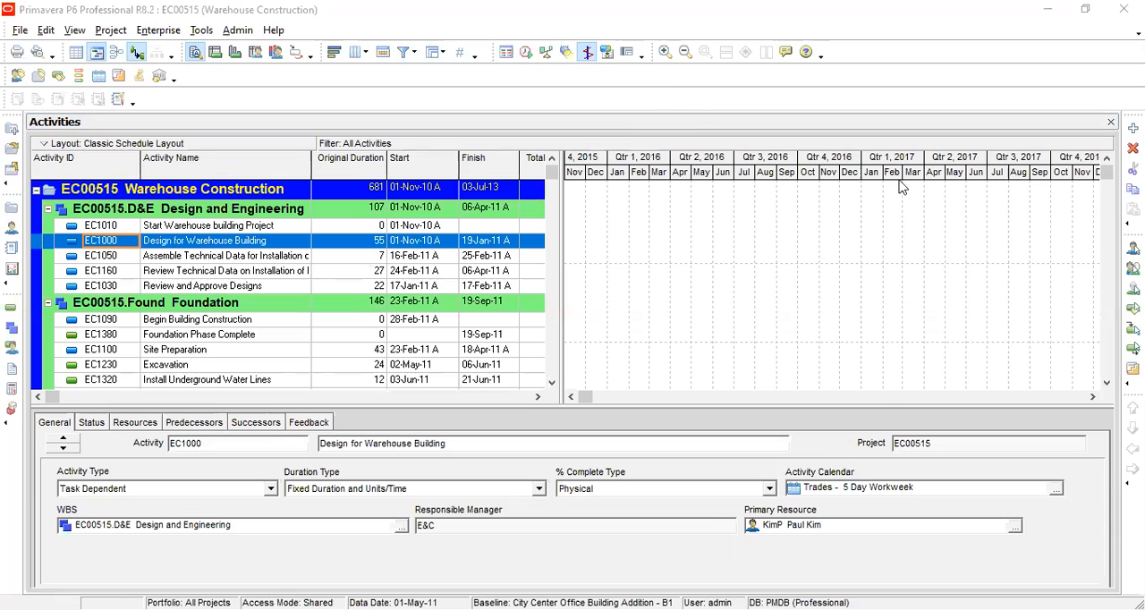
pyautogui.click(225, 126)
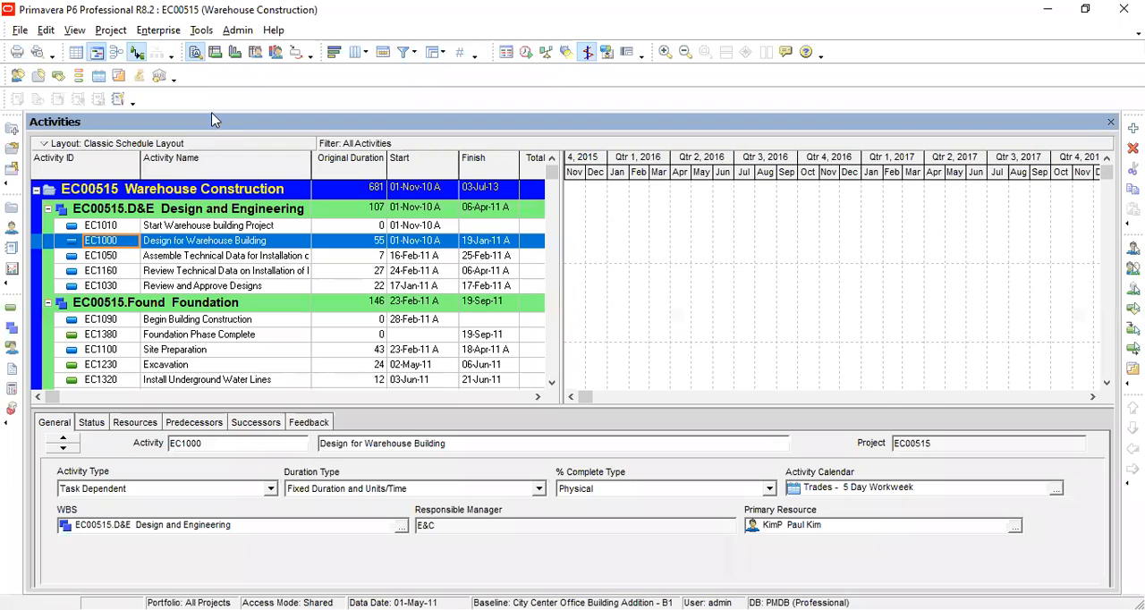
pyautogui.click(112, 30)
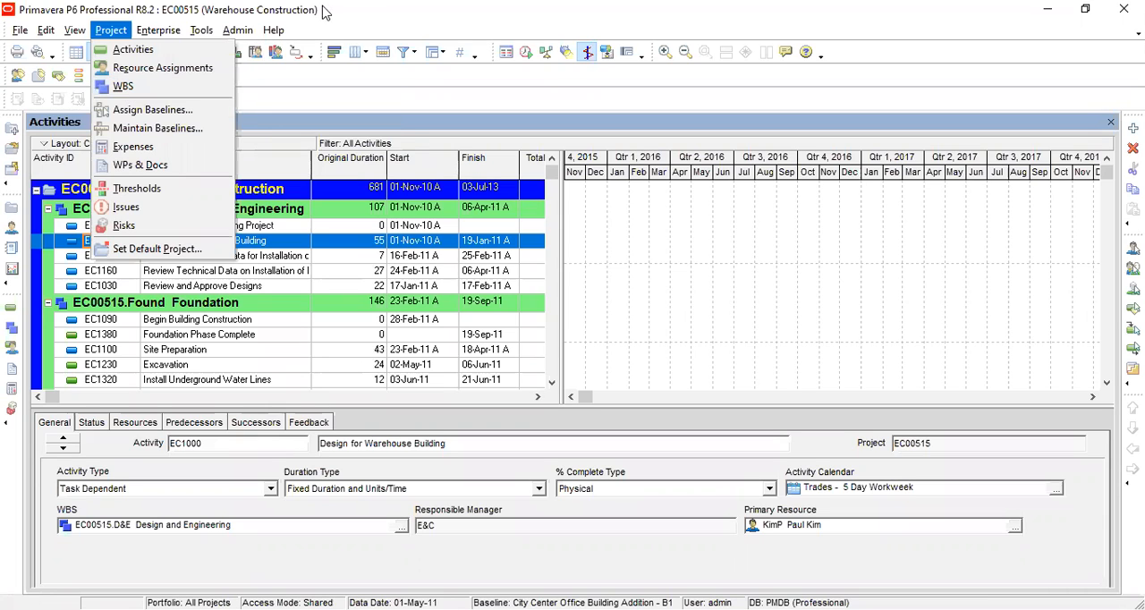
pyautogui.press('Escape')
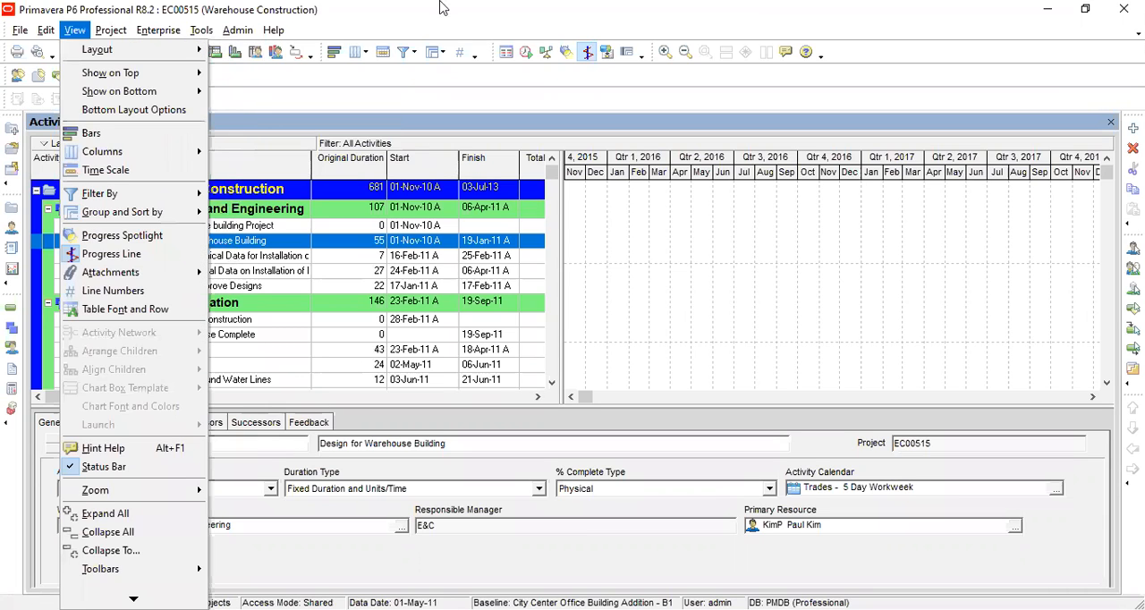
pyautogui.click(439, 4)
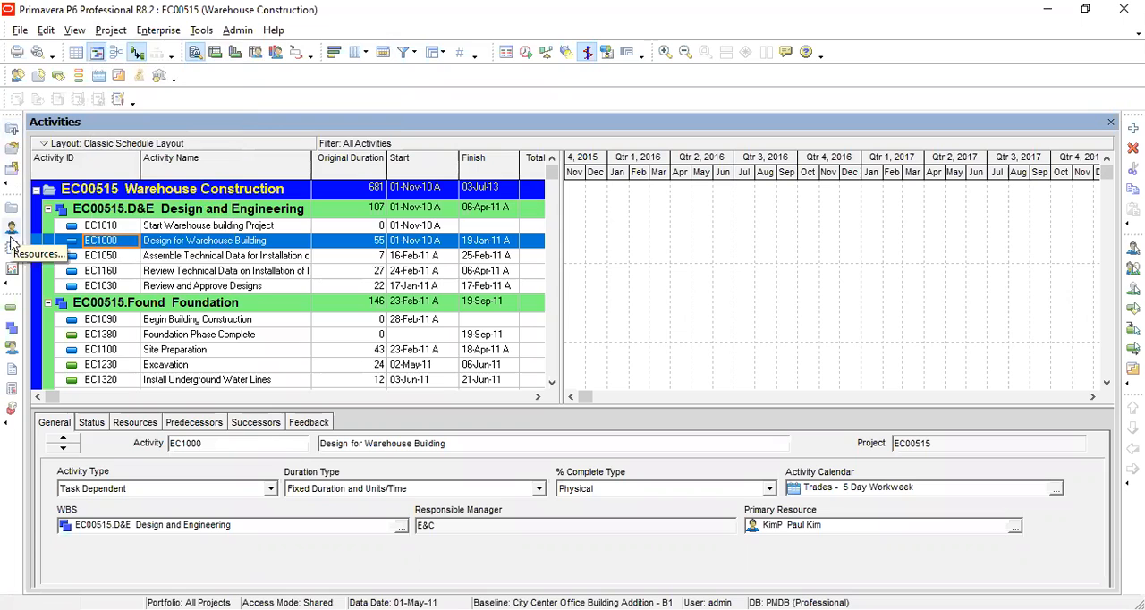
# Step: Open the WBS view of the Warehouse Construction project, and also open the enterprise Projects view
pyautogui.click(12, 329)
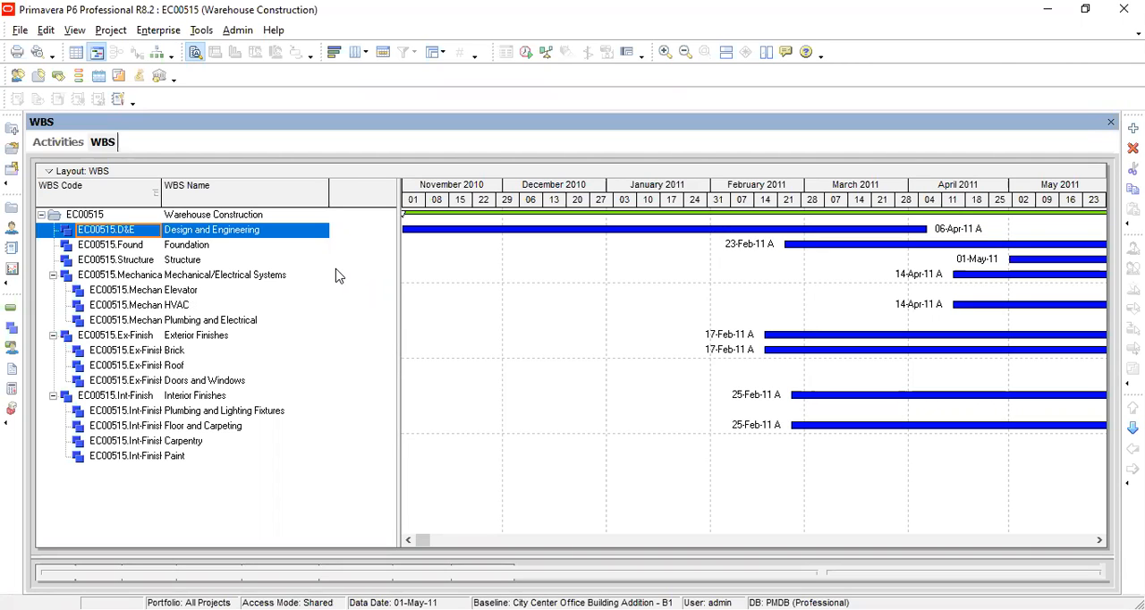
pyautogui.click(111, 30)
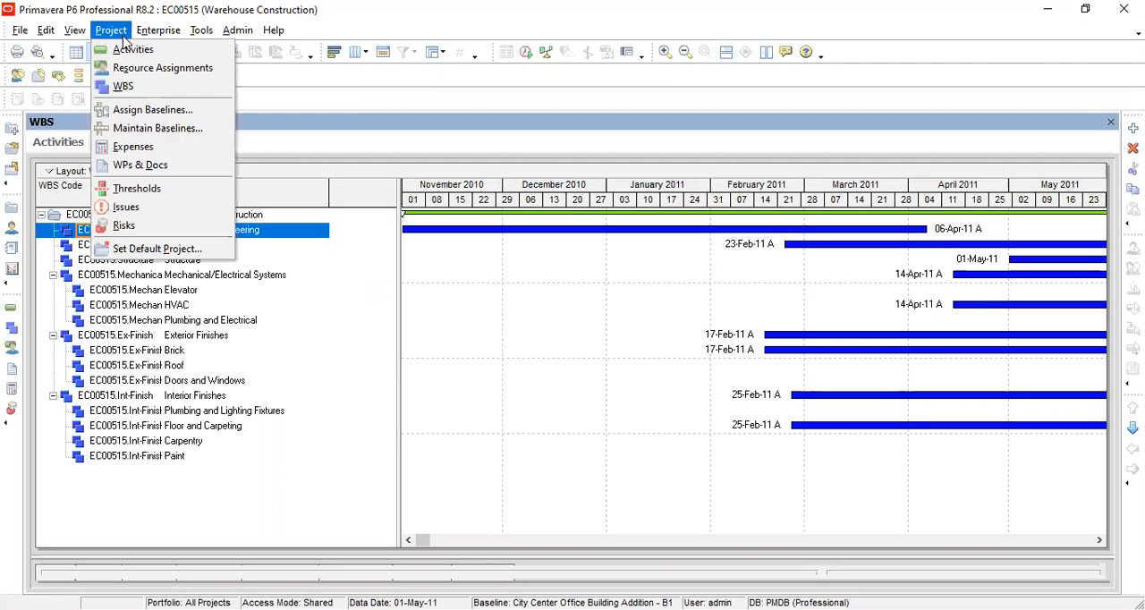
pyautogui.moveTo(175, 34)
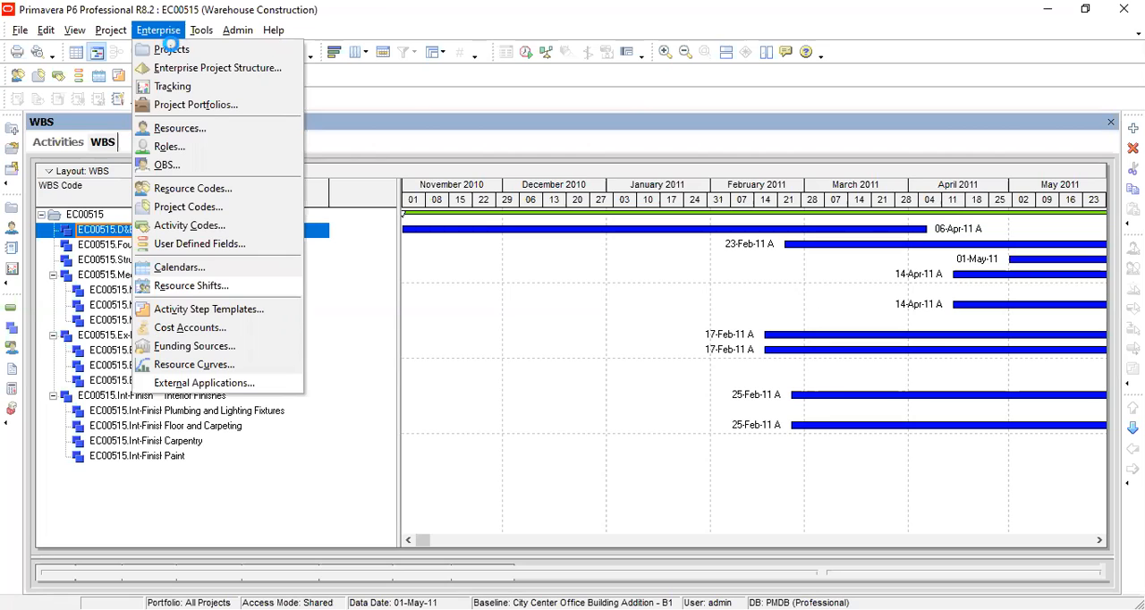
pyautogui.click(171, 49)
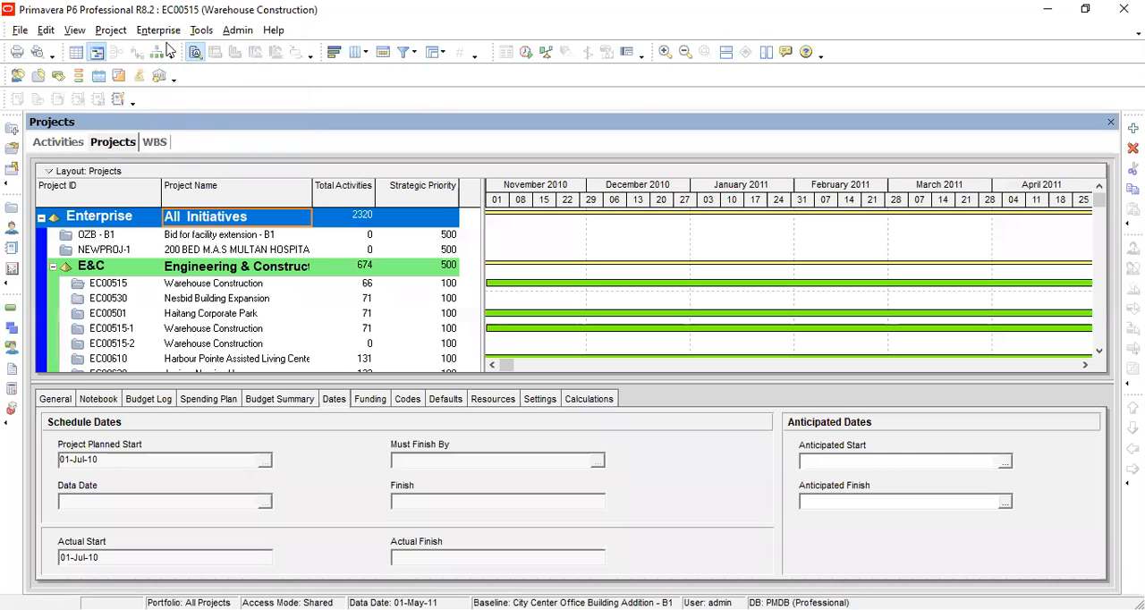
pyautogui.click(164, 36)
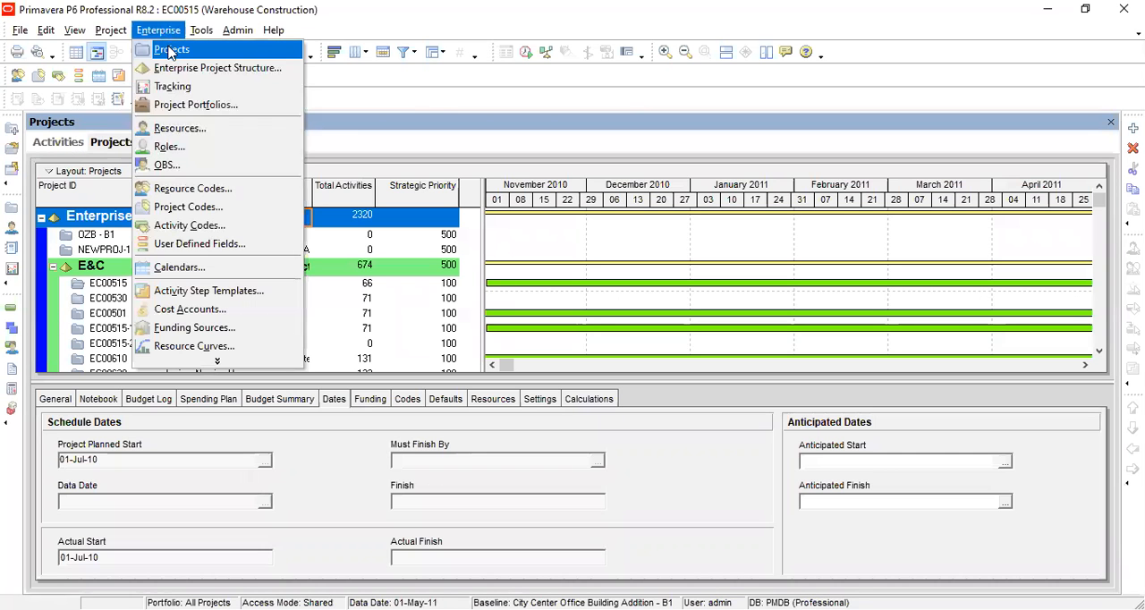
pyautogui.click(173, 51)
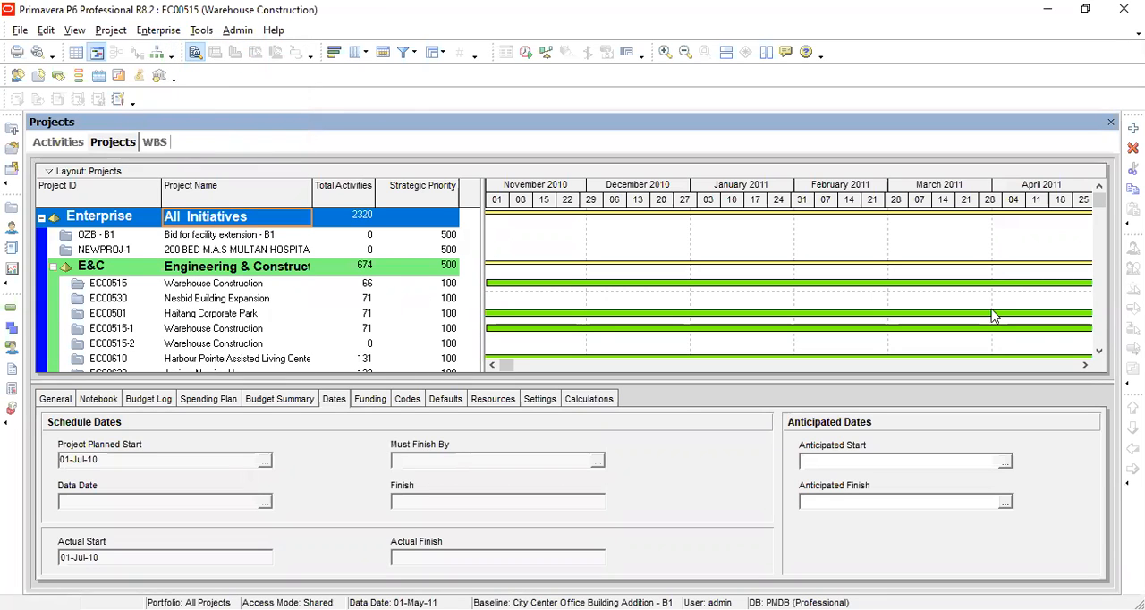
# Step: Find the EC00515 Warehouse Construction project in the Engineering & Construction group and open it
pyautogui.click(1100, 337)
pyautogui.click(1100, 338)
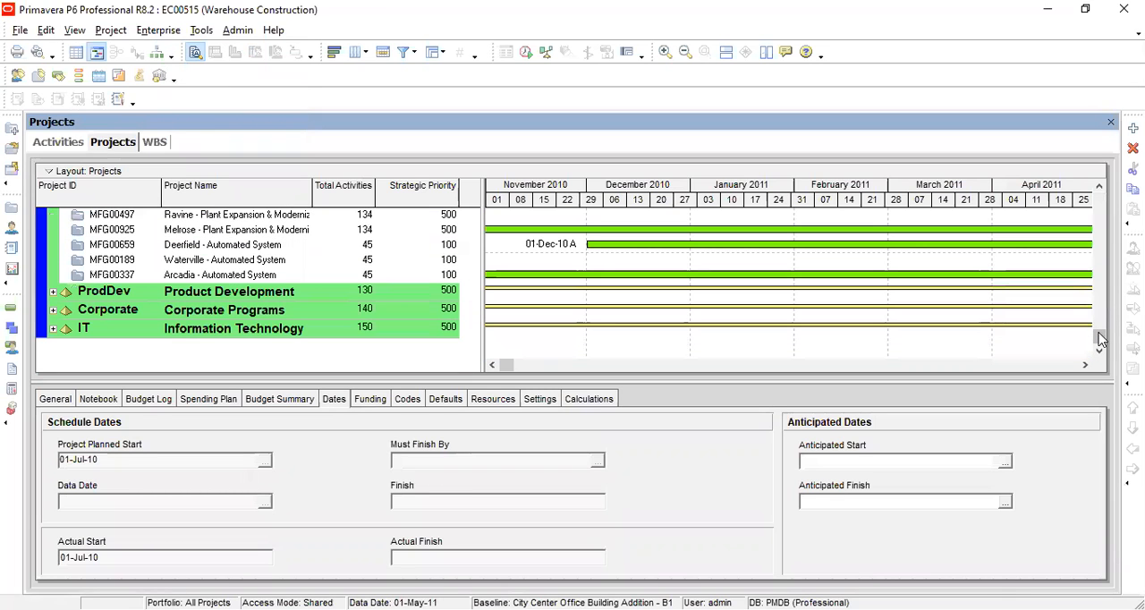
pyautogui.click(1100, 233)
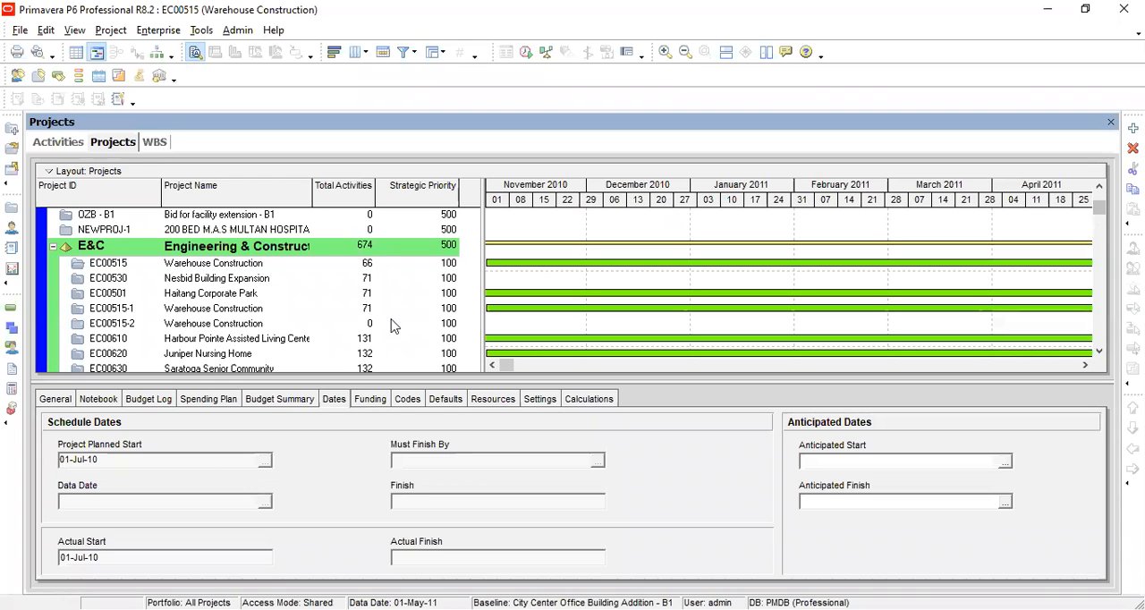
pyautogui.click(227, 266)
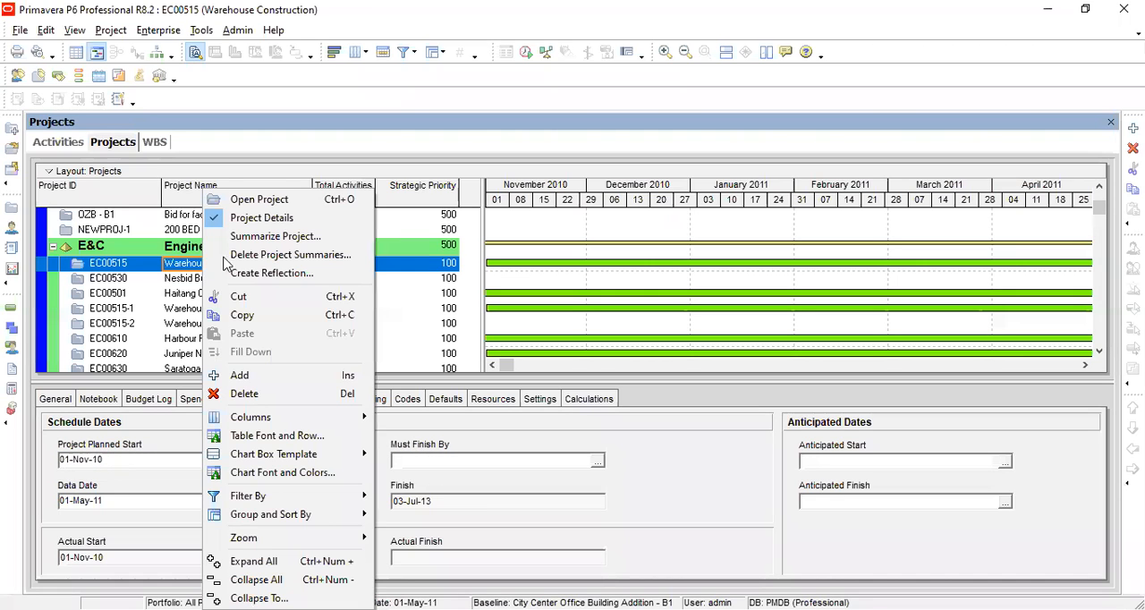
pyautogui.click(257, 202)
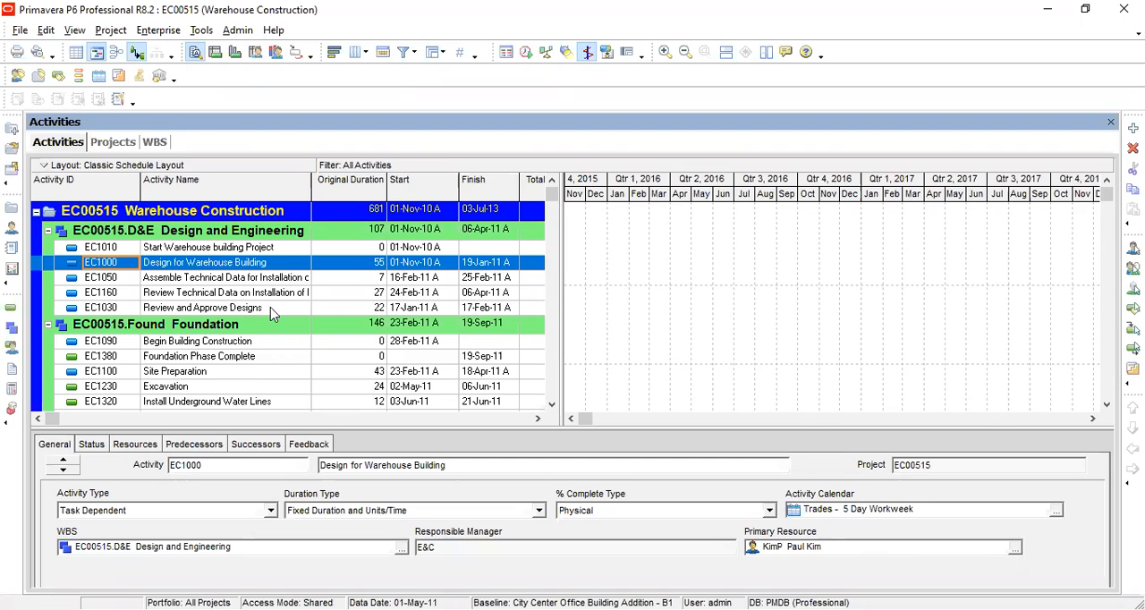
# Step: Return to the Projects view and close it to get back to the WBS view
pyautogui.click(113, 142)
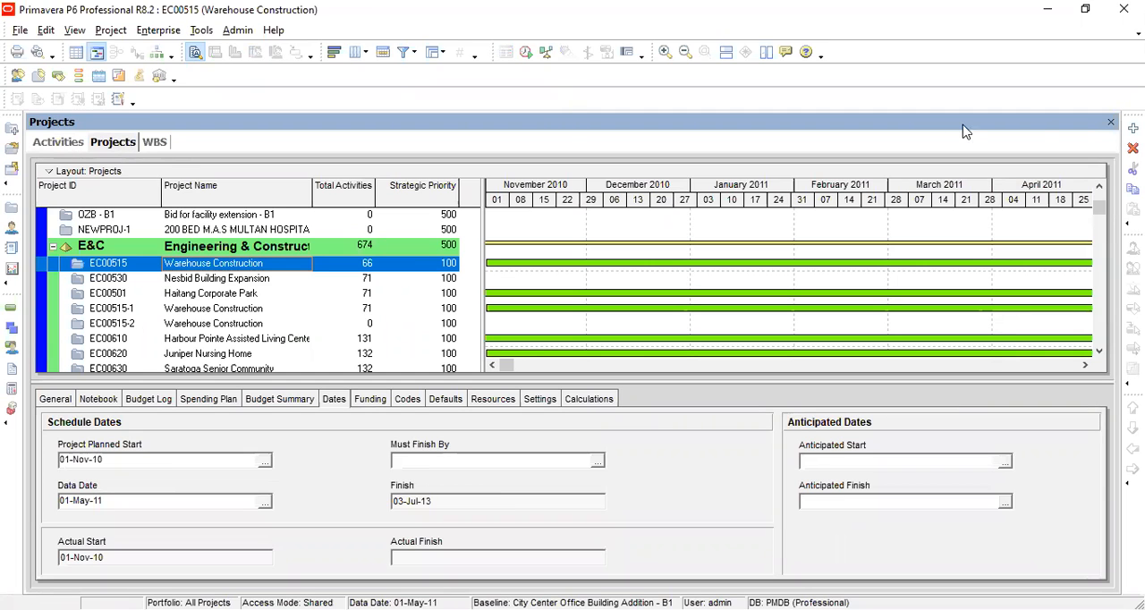
pyautogui.click(1108, 122)
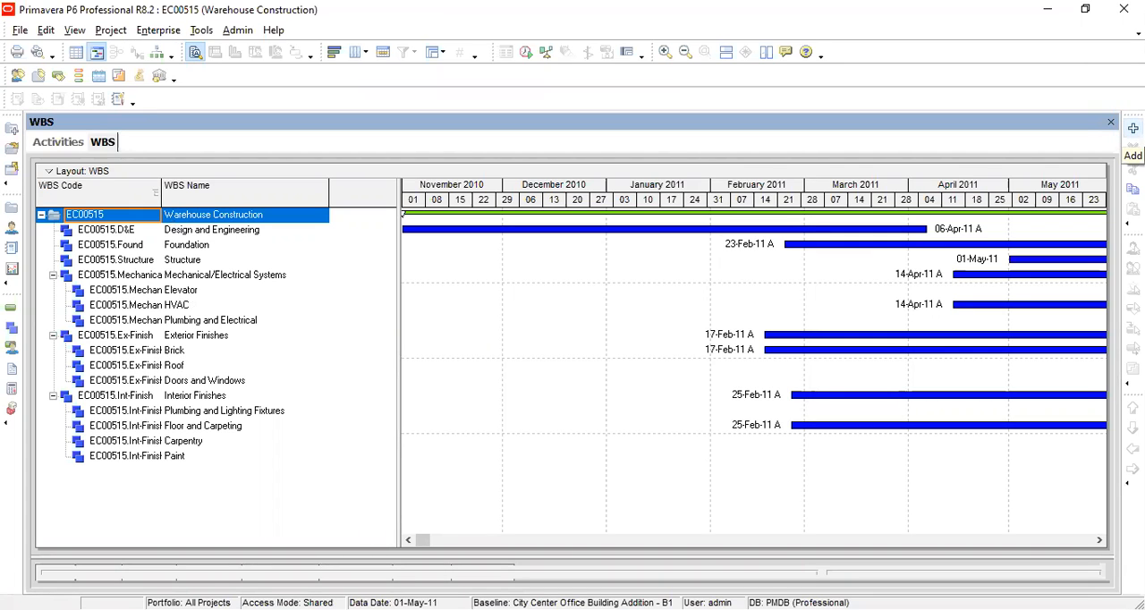
# Step: Add a new WBS element with code 1 directly under the EC00515 Warehouse Construction project
pyautogui.click(1133, 129)
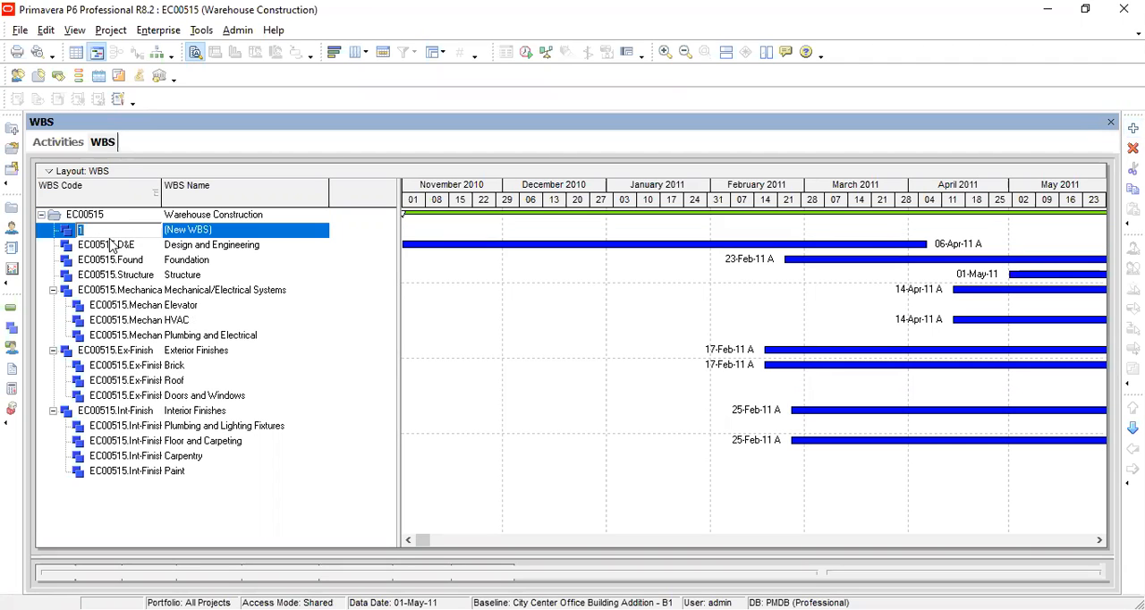
pyautogui.click(110, 243)
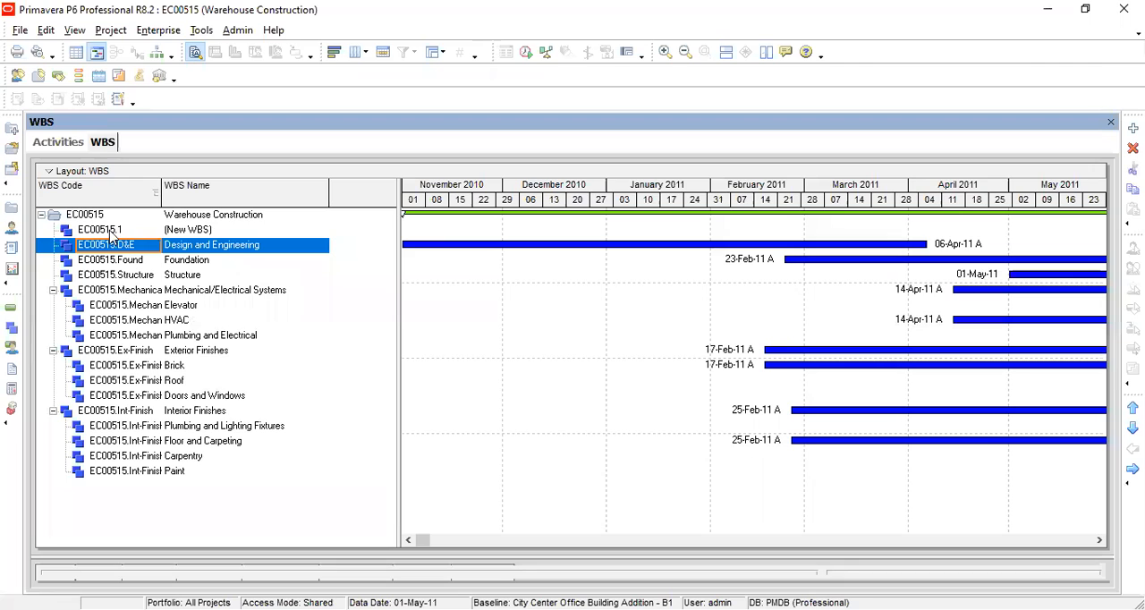
pyautogui.click(111, 231)
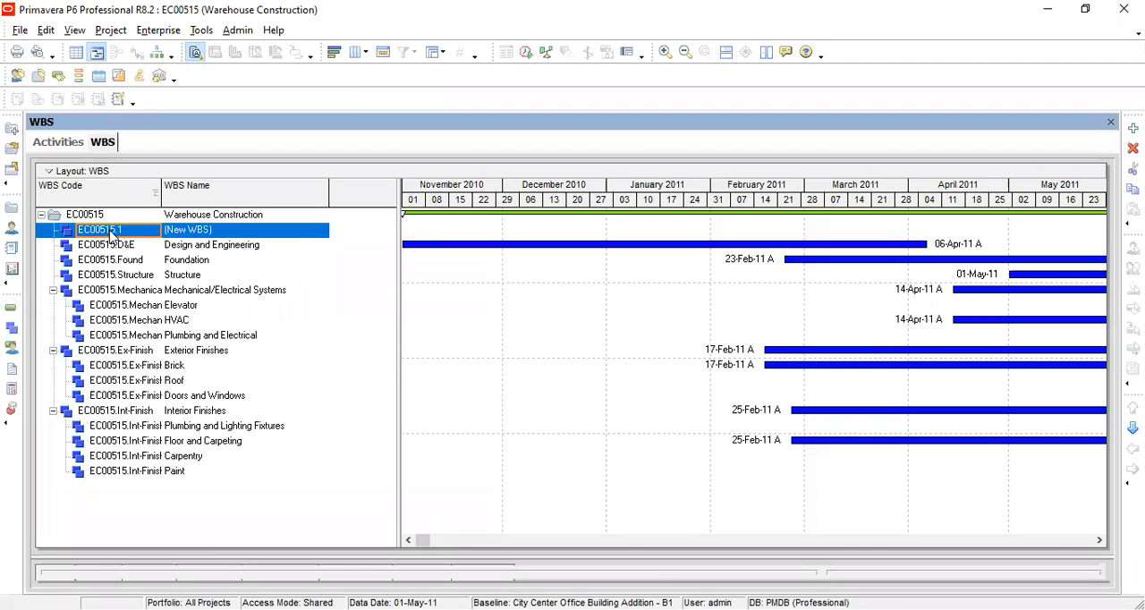
pyautogui.click(126, 230)
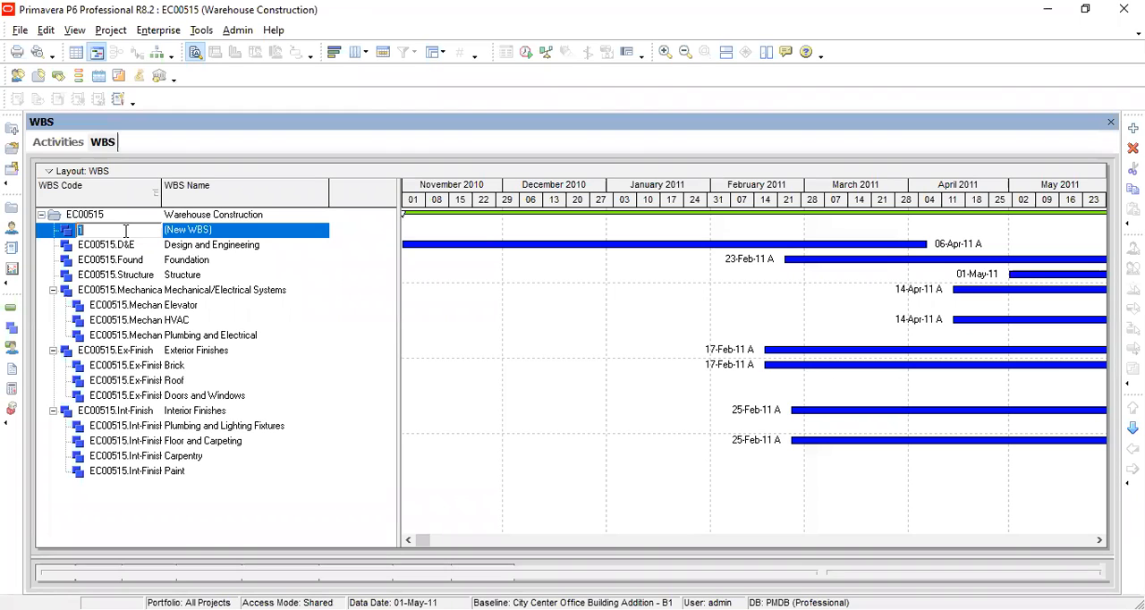
pyautogui.click(126, 246)
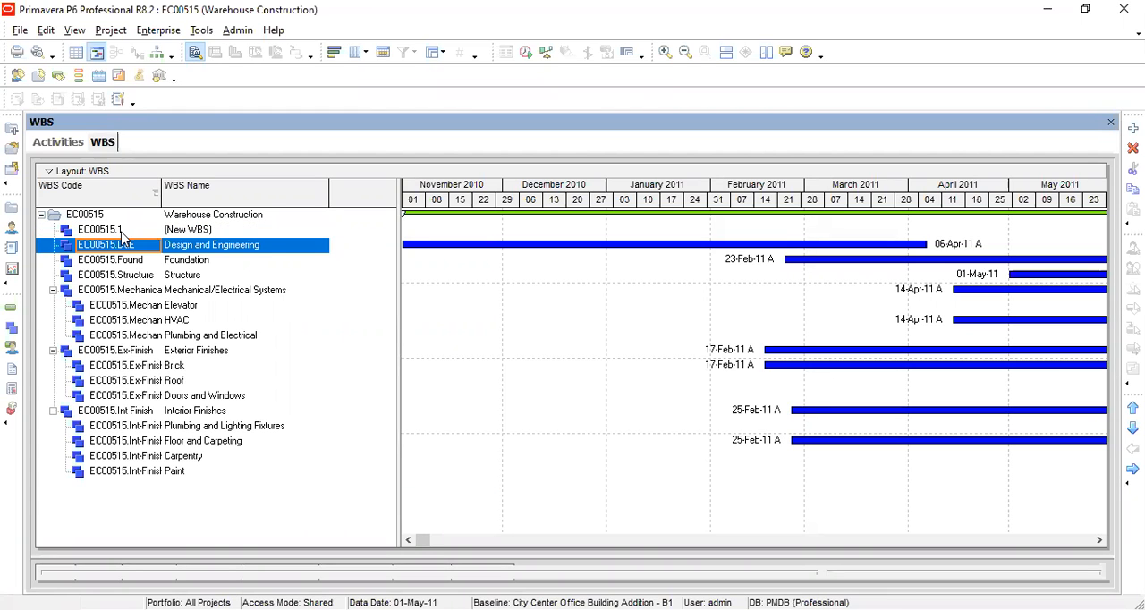
pyautogui.click(122, 231)
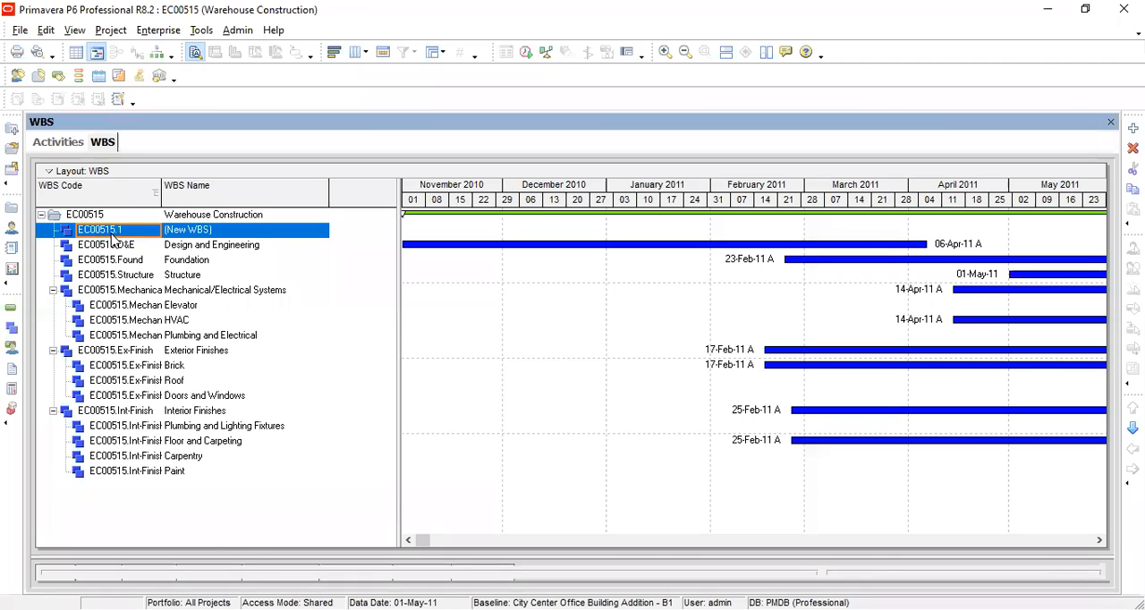
pyautogui.press('BackSpace')
pyautogui.press('BackSpace')
pyautogui.press('Up')
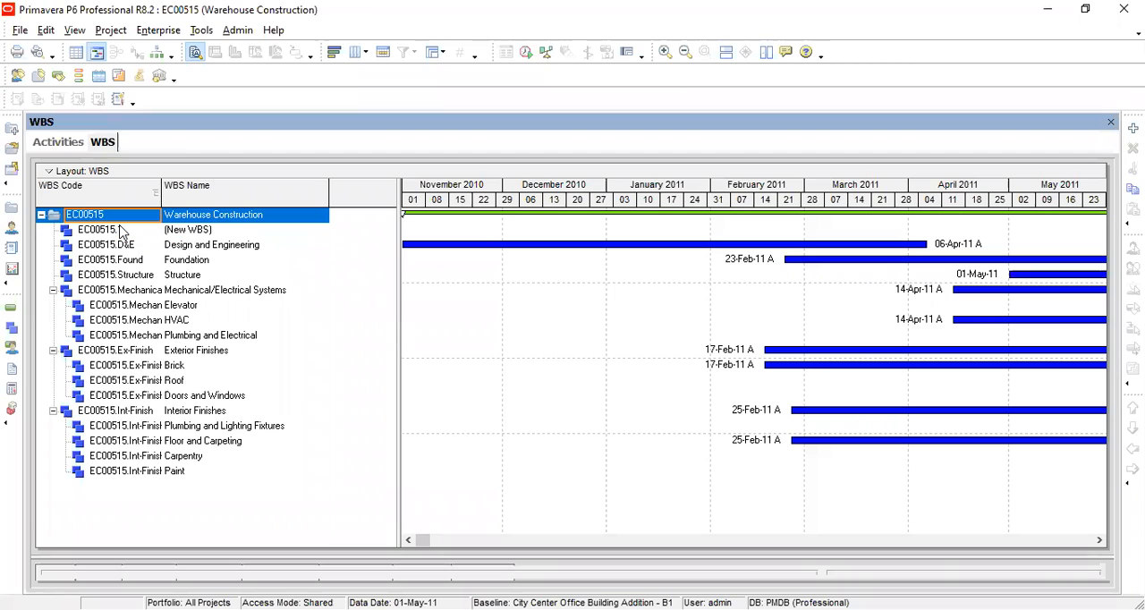
# Step: Name the new EC00515.1 WBS element "NOC issuance"
pyautogui.click(173, 231)
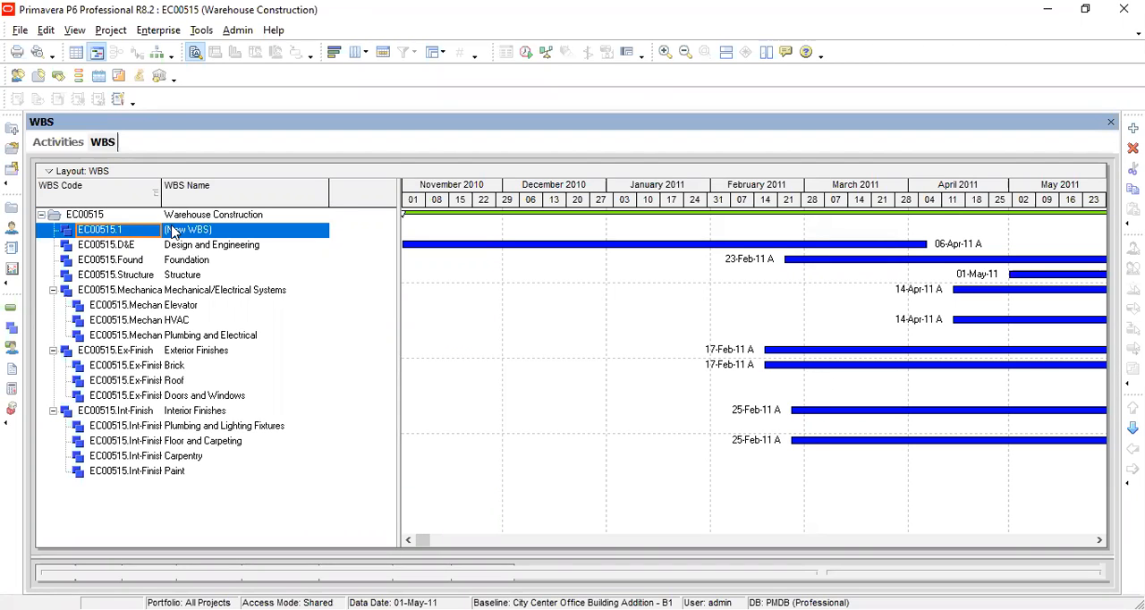
pyautogui.click(218, 230)
pyautogui.doubleClick(217, 229)
pyautogui.click(163, 230)
pyautogui.hotkey('shift', 'End')
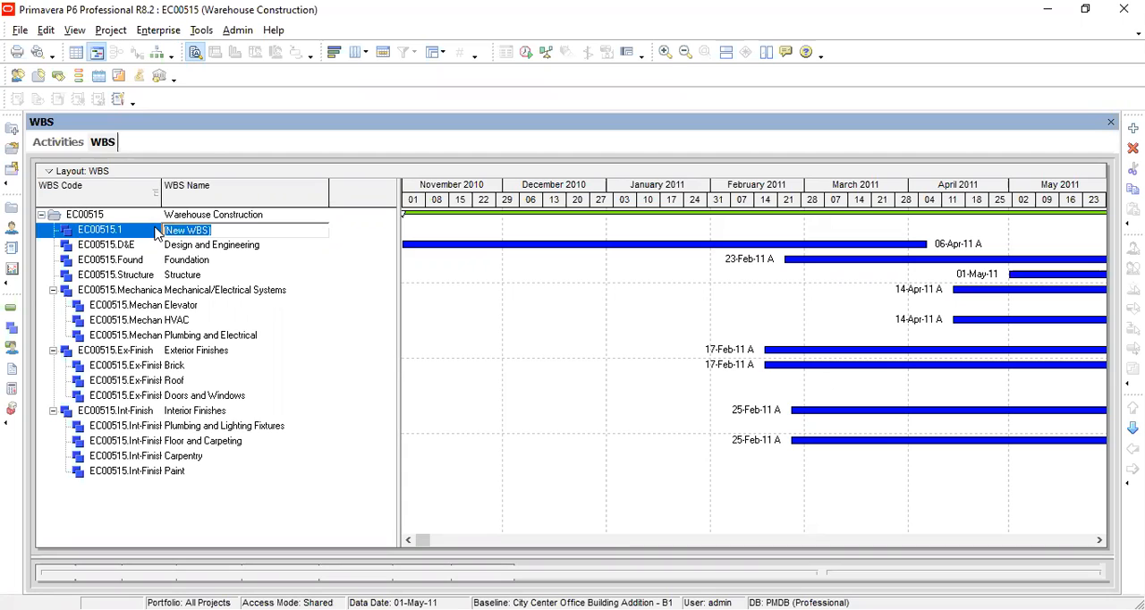
pyautogui.write('NOC')
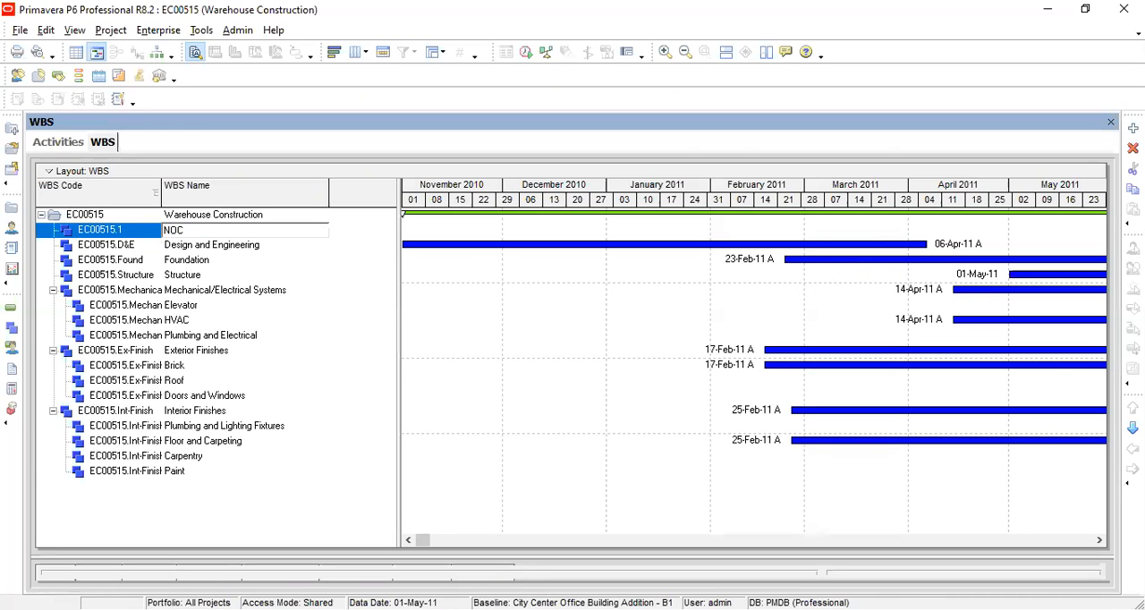
pyautogui.write(' issuance')
pyautogui.press('Return')
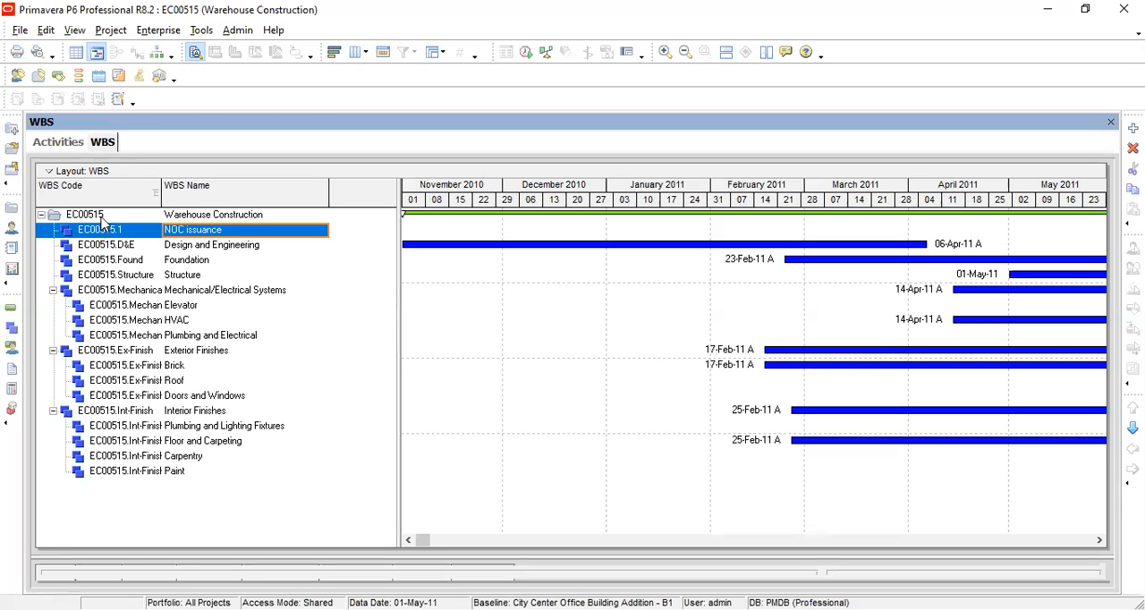
# Step: Add a new child WBS element beneath the NOC issuance element
pyautogui.click(102, 217)
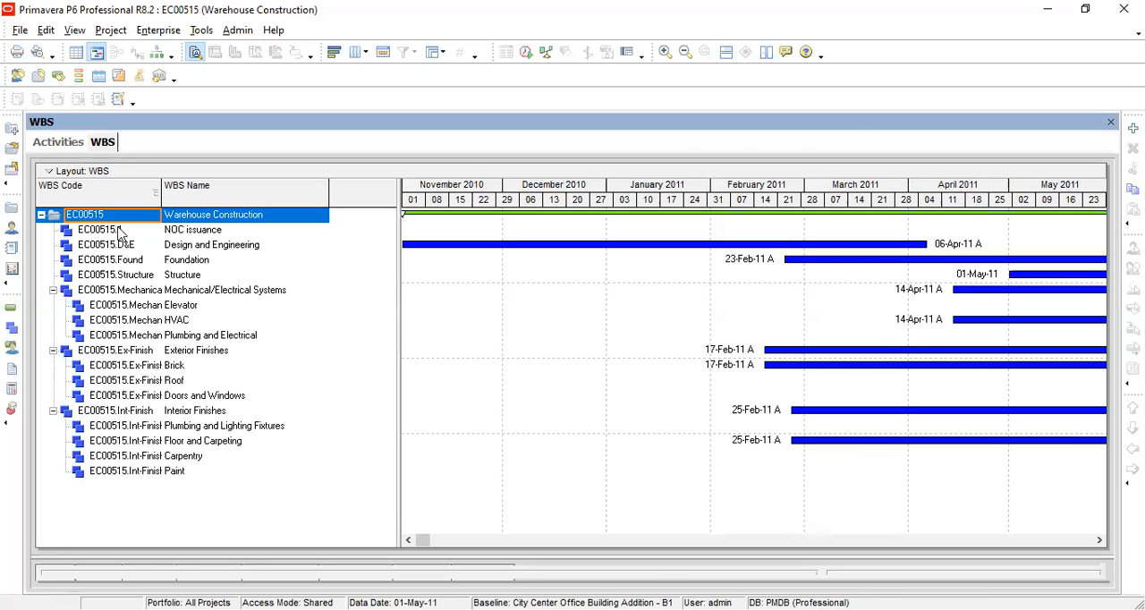
pyautogui.click(120, 232)
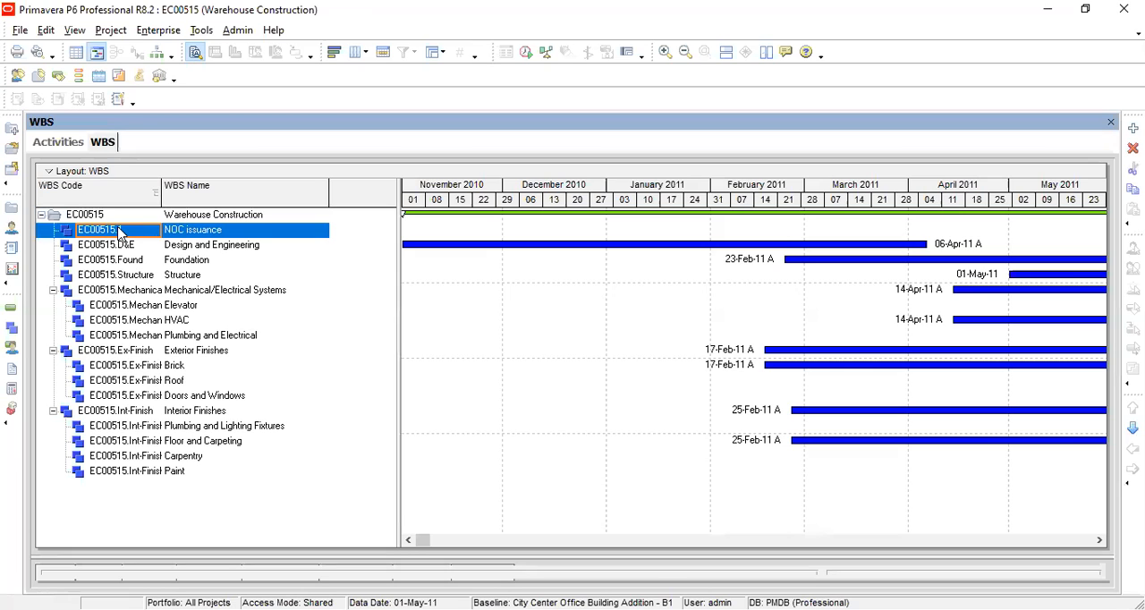
pyautogui.write('1')
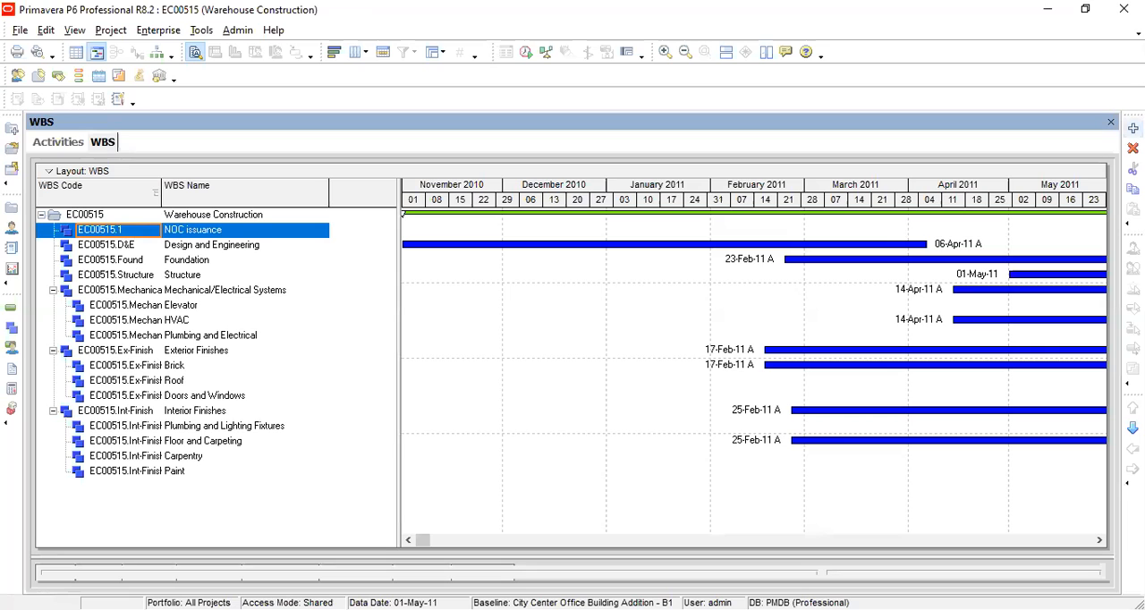
pyautogui.click(1132, 128)
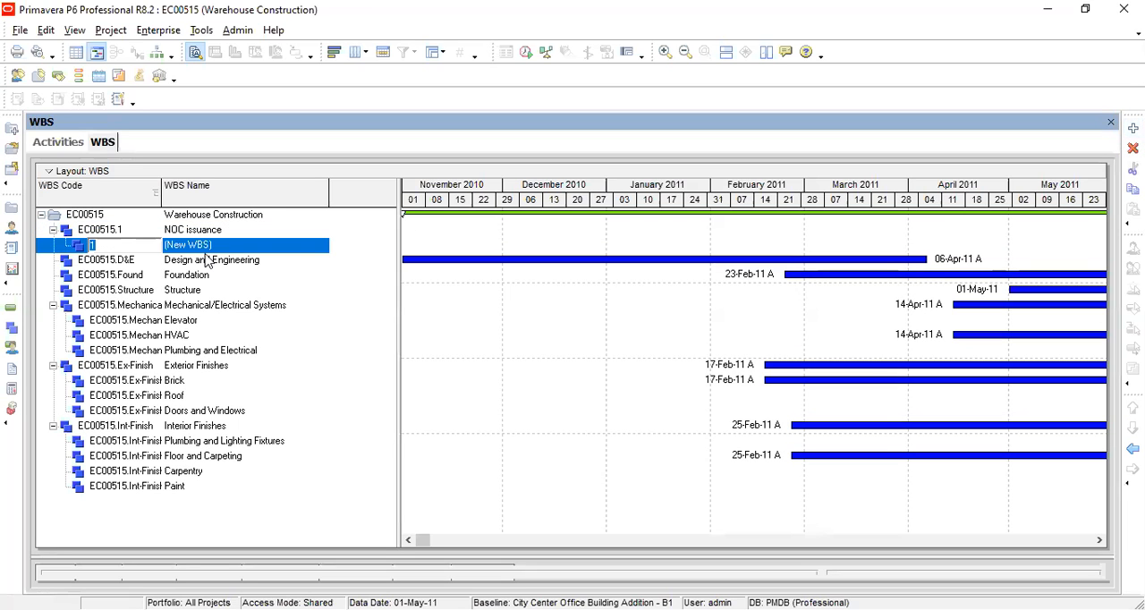
pyautogui.click(206, 259)
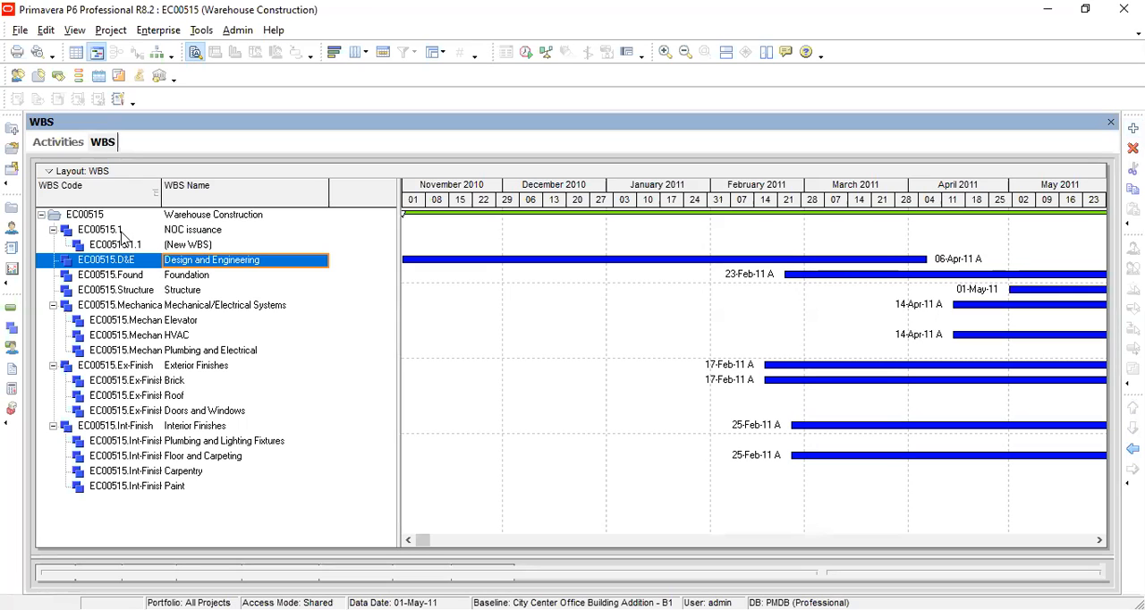
# Step: Move the new WBS element out one level so it sits beside NOC issuance, directly under the EC00515 project
pyautogui.click(123, 231)
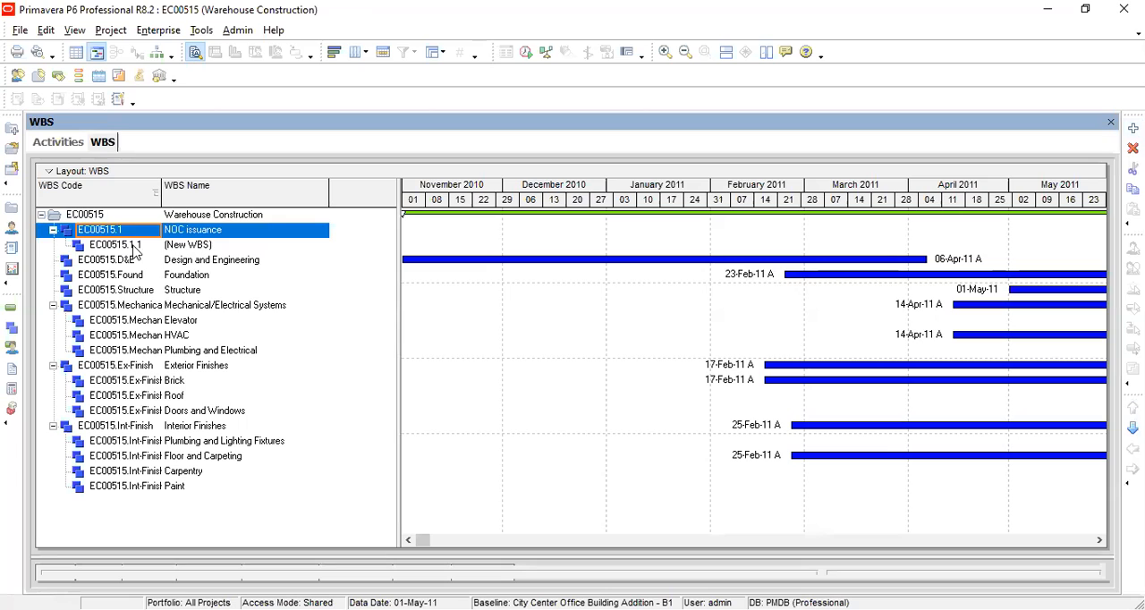
pyautogui.click(132, 245)
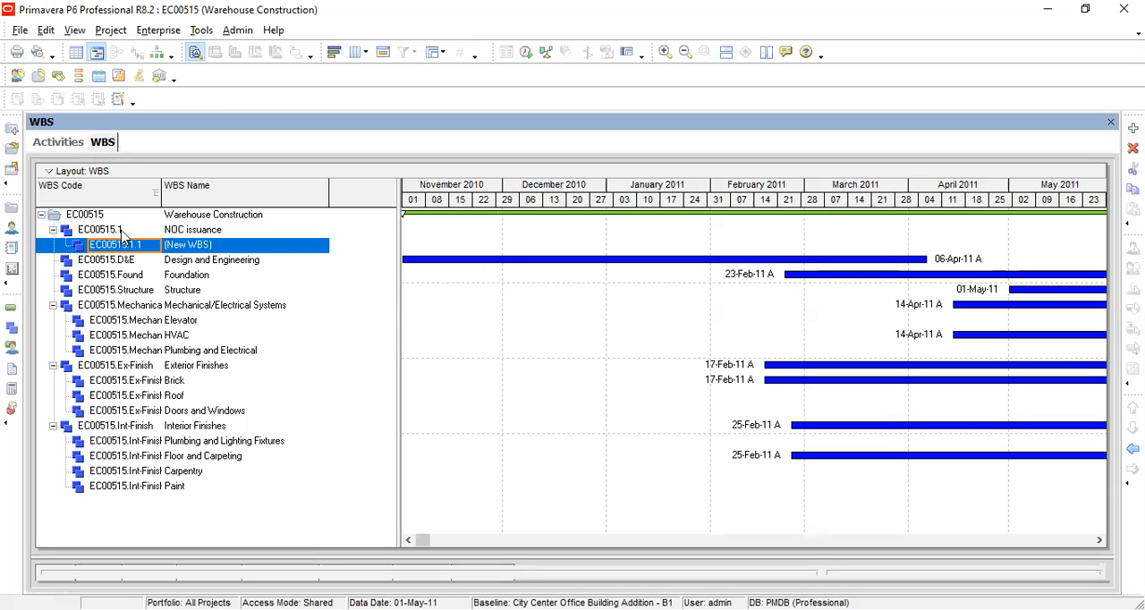
pyautogui.click(123, 231)
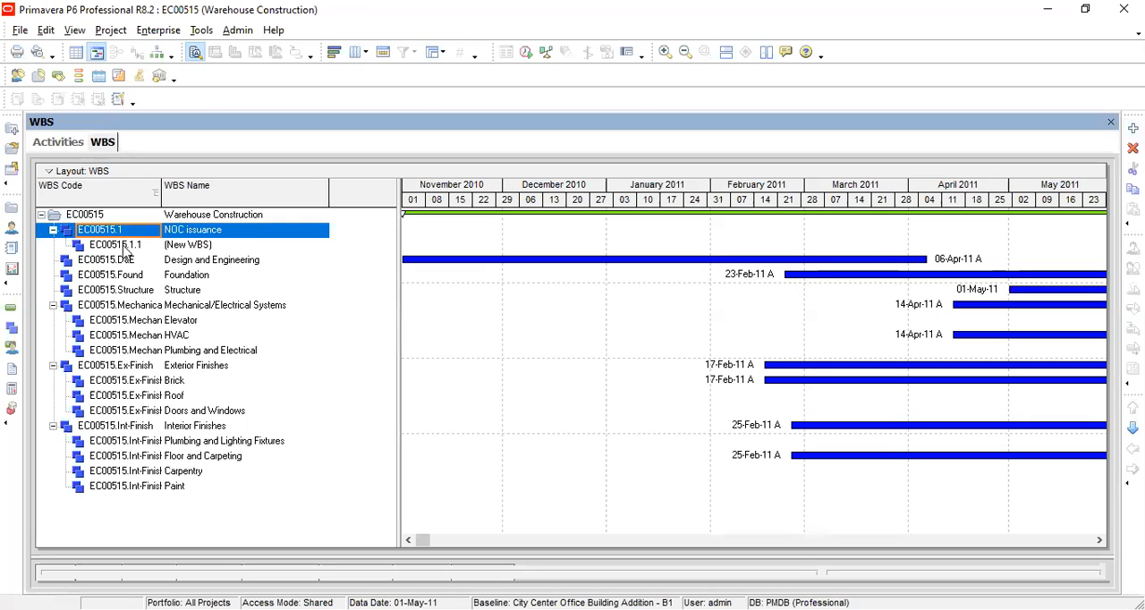
pyautogui.click(123, 247)
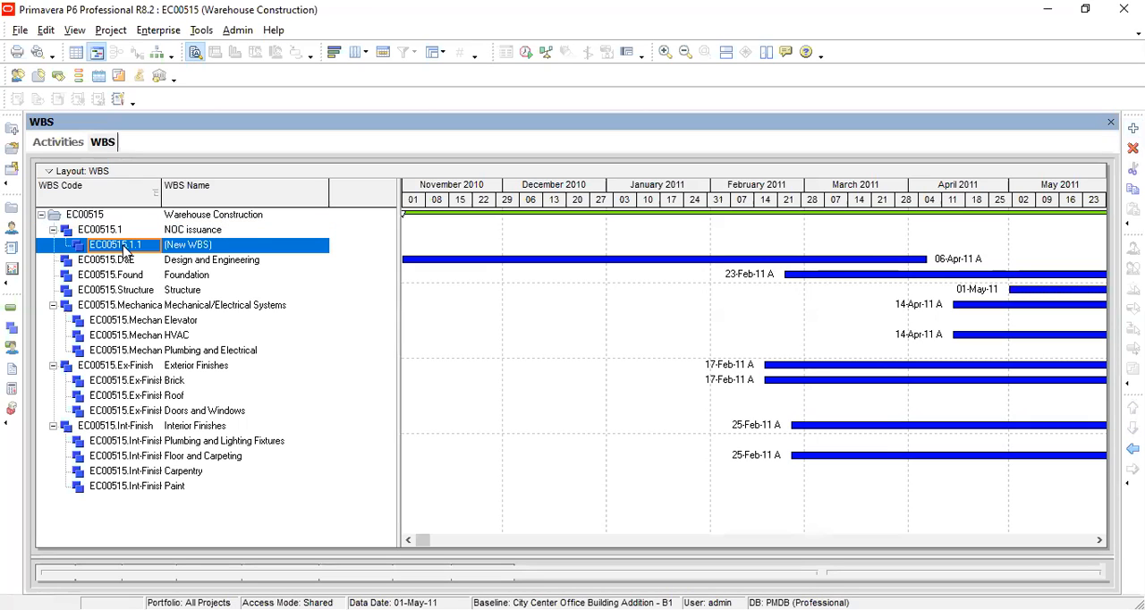
pyautogui.click(82, 220)
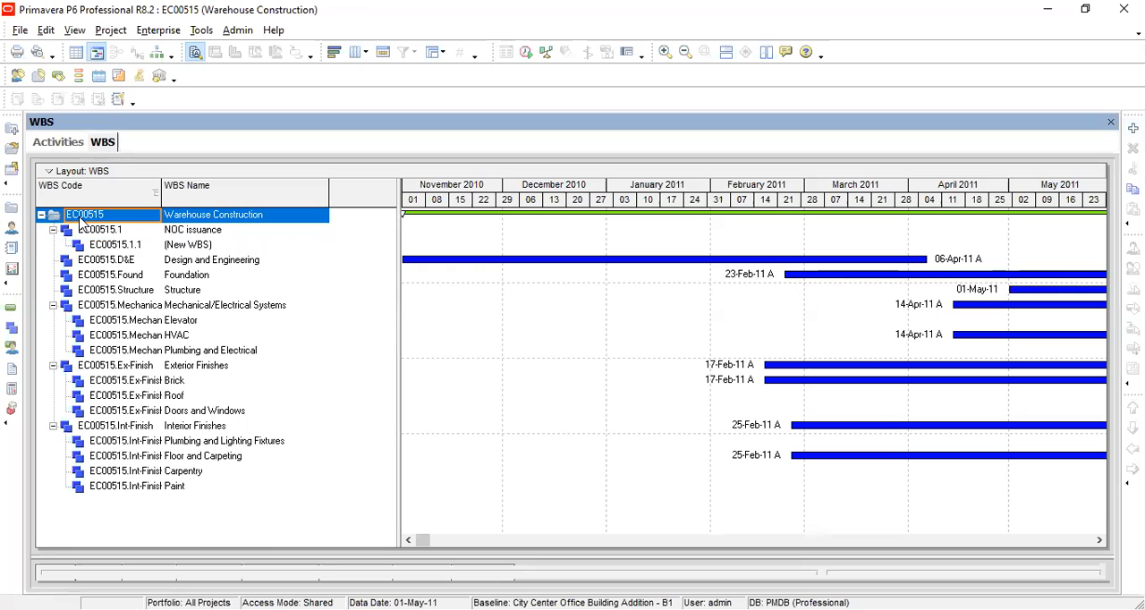
pyautogui.click(128, 250)
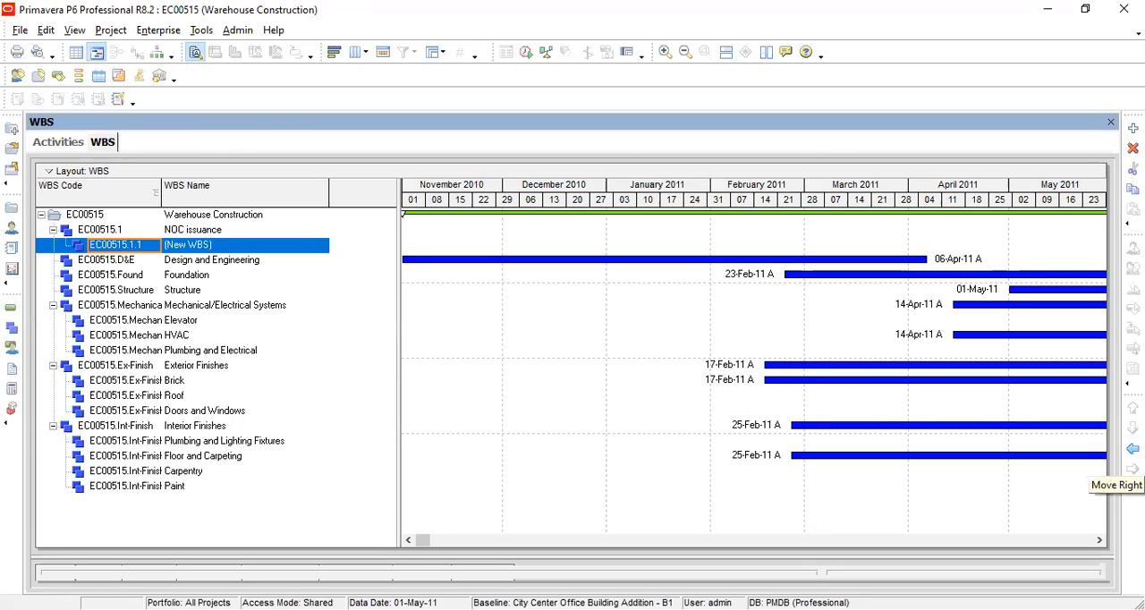
pyautogui.click(1132, 449)
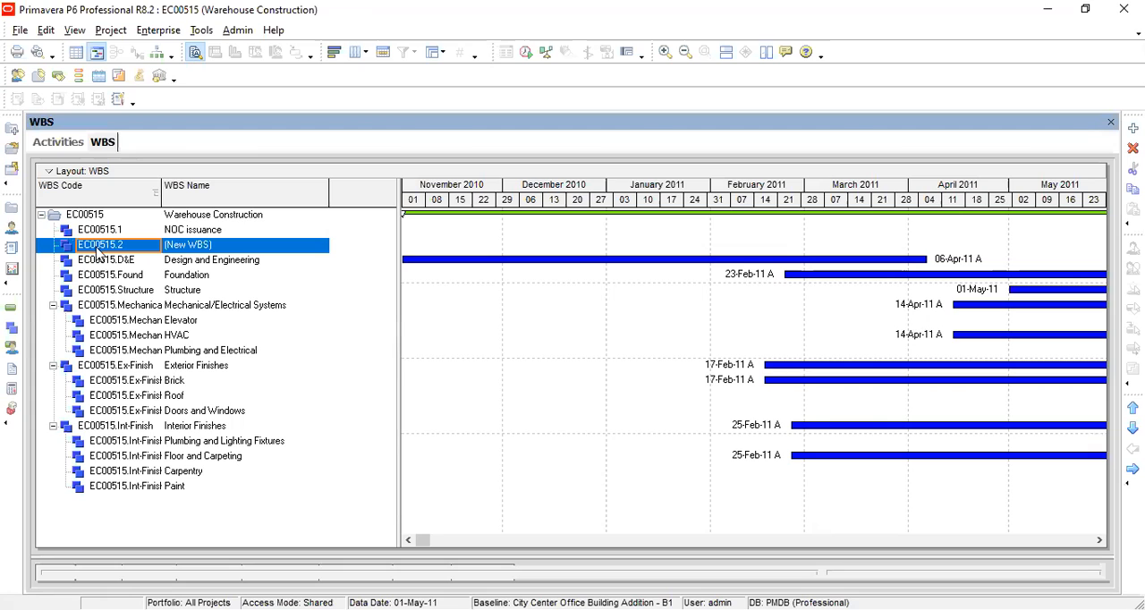
pyautogui.click(90, 217)
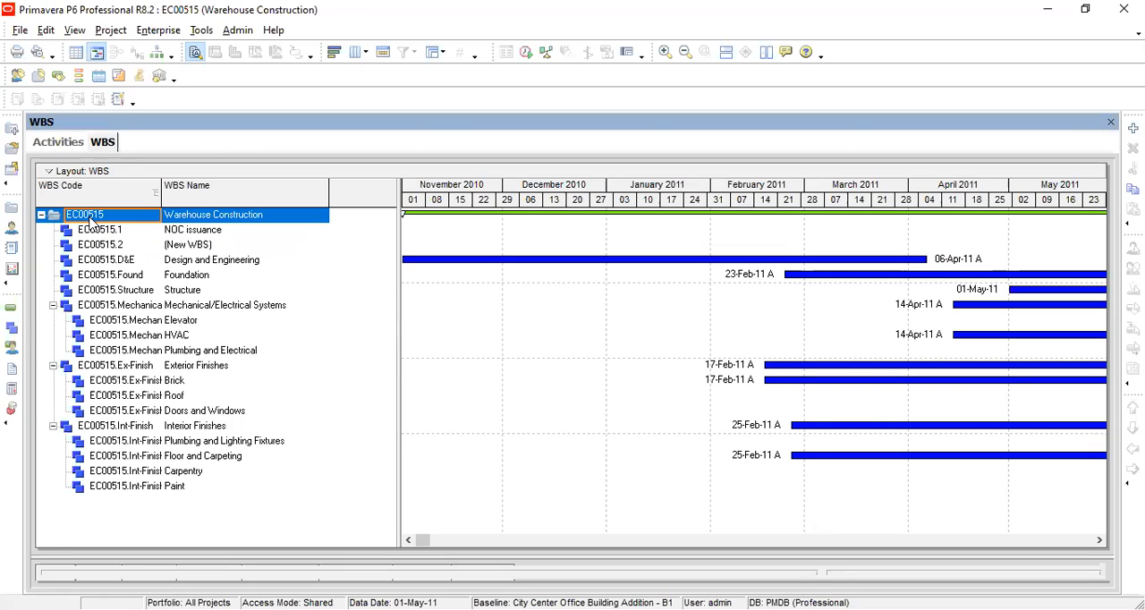
# Step: Name the new EC00515.2 WBS element "Site mobilization"
pyautogui.click(126, 248)
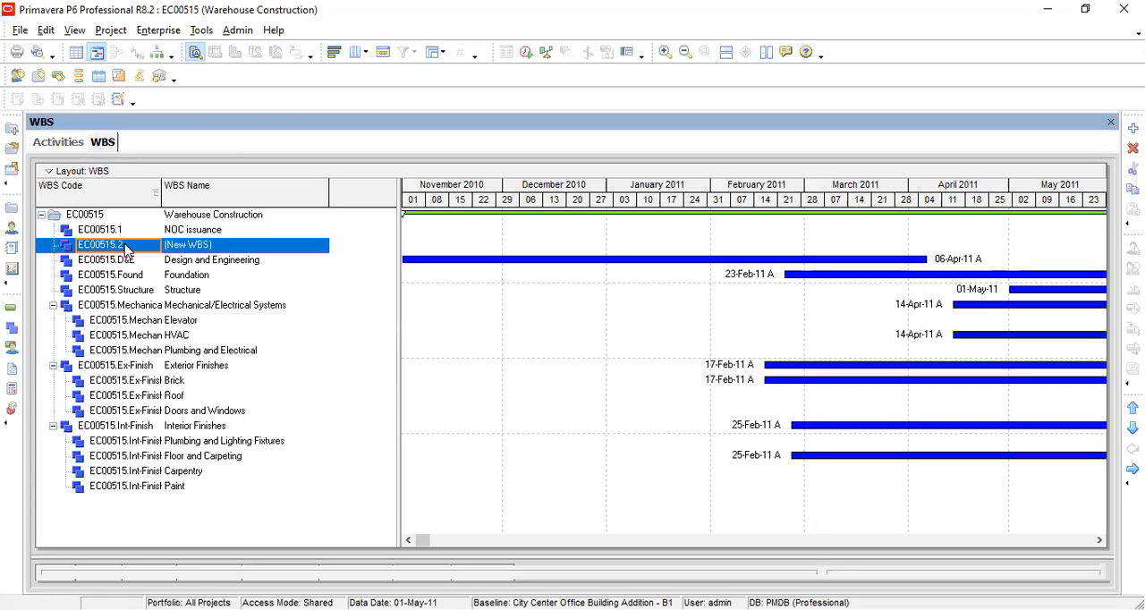
pyautogui.click(218, 244)
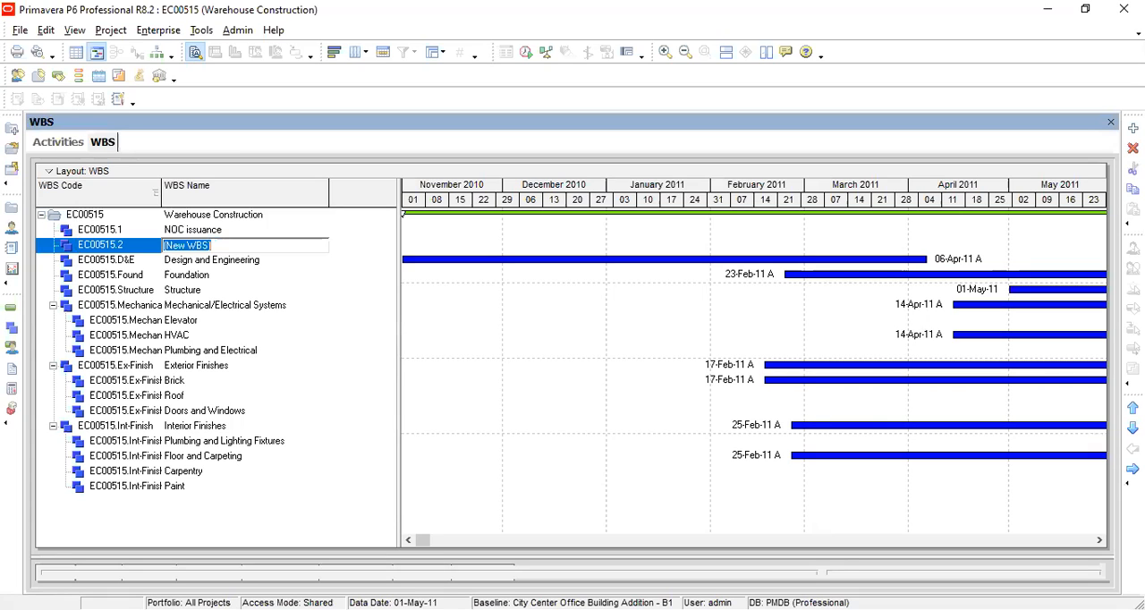
pyautogui.write('Si')
pyautogui.write('o')
pyautogui.press('BackSpace')
pyautogui.press('BackSpace')
pyautogui.press('BackSpace')
pyautogui.press('BackSpace')
pyautogui.press('BackSpace')
pyautogui.press('BackSpace')
pyautogui.write('ite mobilization')
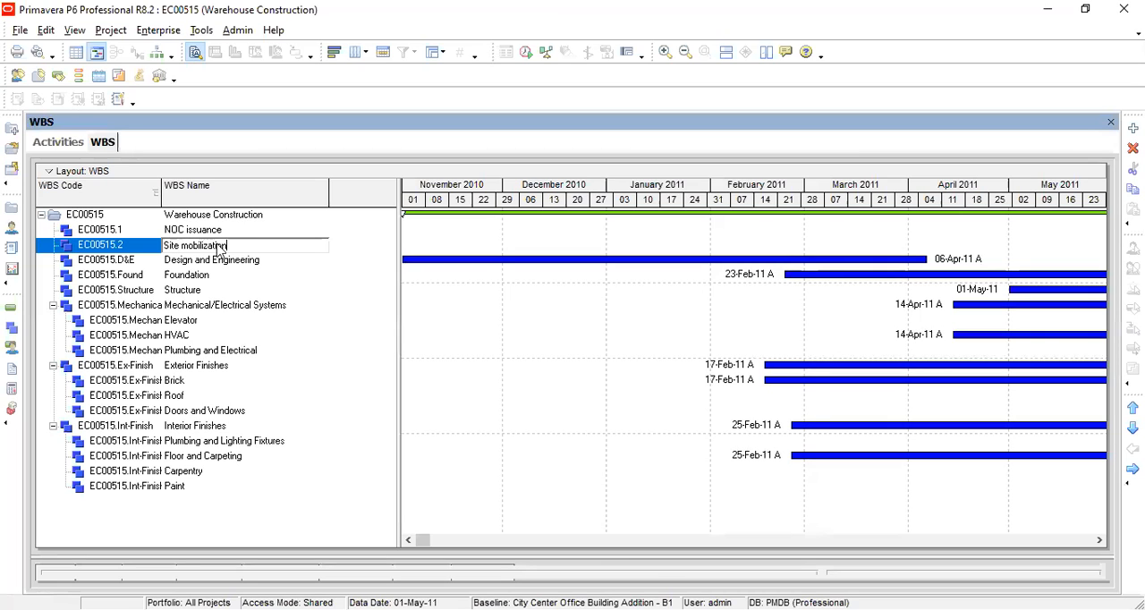
pyautogui.press('Return')
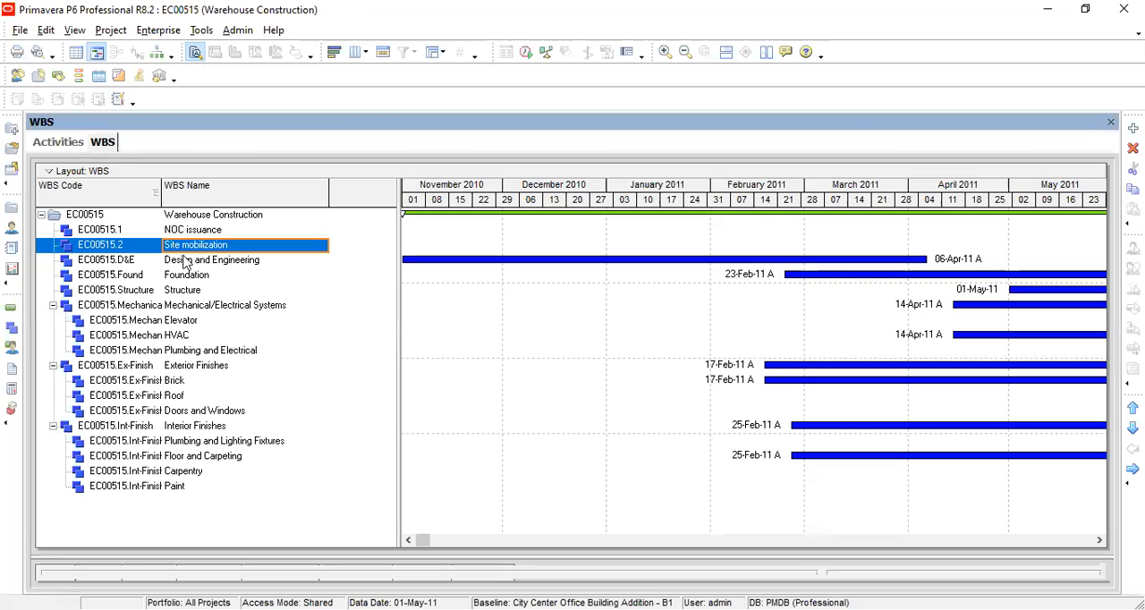
# Step: Add a new child WBS element beneath the Site mobilization element
pyautogui.click(124, 254)
pyautogui.click(124, 248)
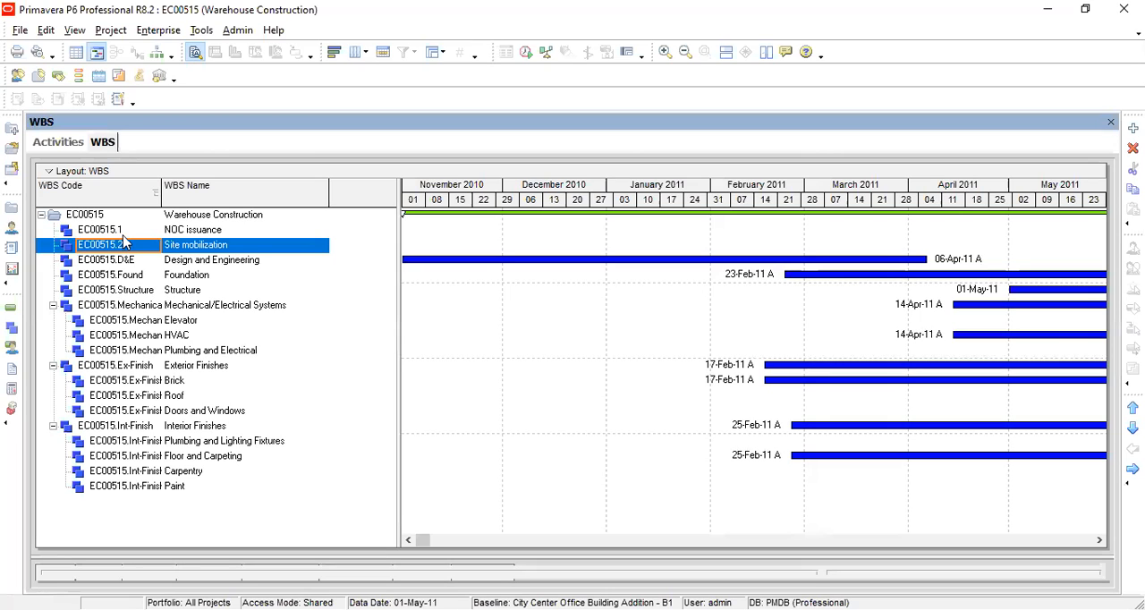
pyautogui.click(124, 231)
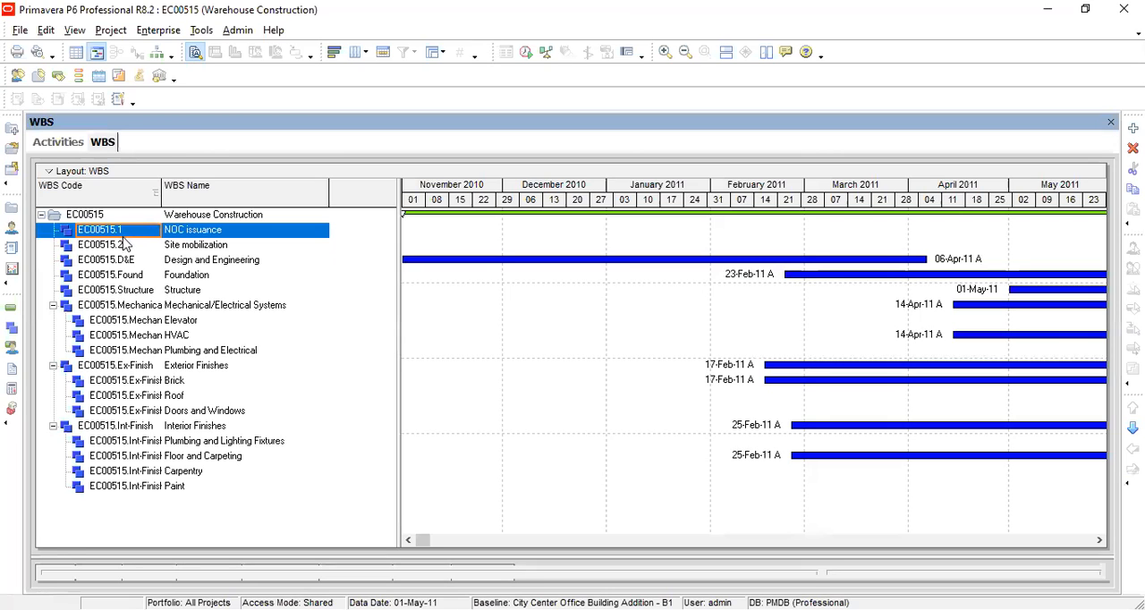
pyautogui.click(126, 248)
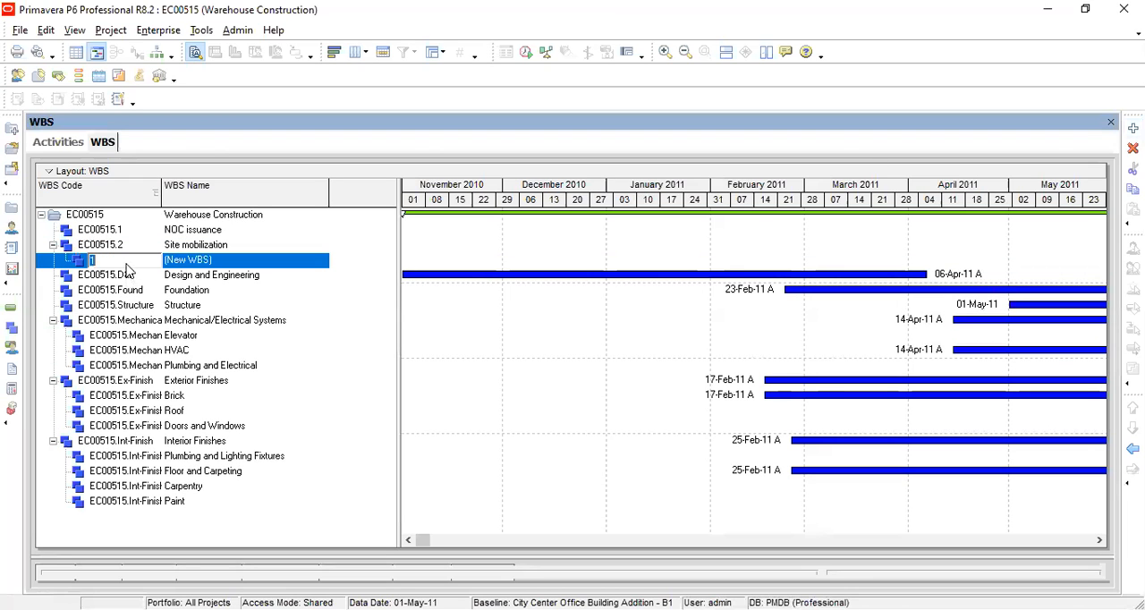
pyautogui.click(128, 271)
pyautogui.click(127, 262)
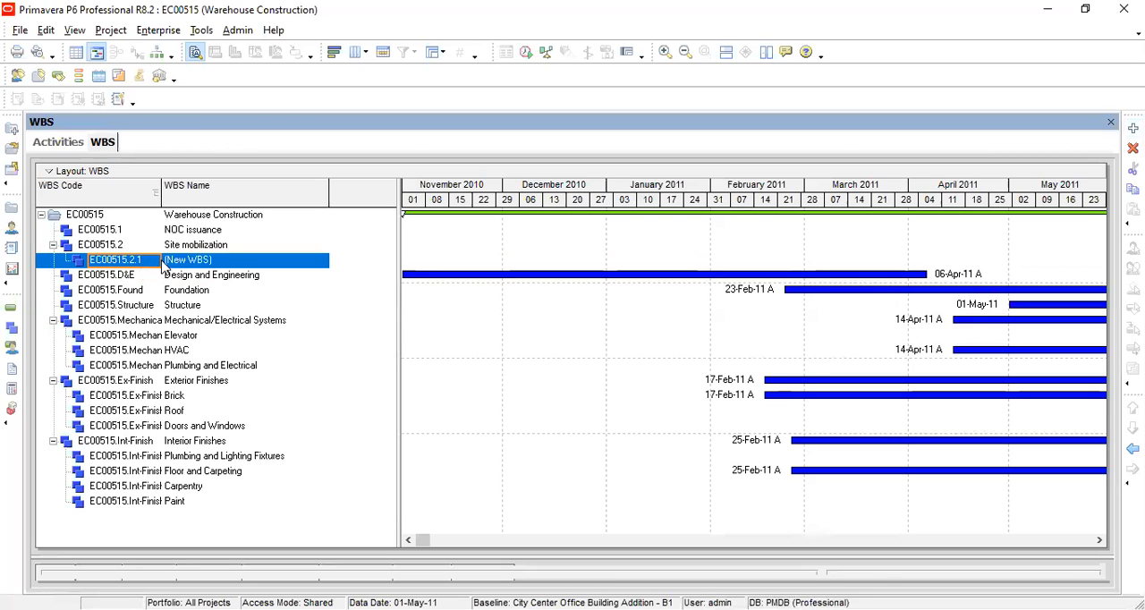
# Step: Examine the hierarchy levels of the EC00515 project, NOC issuance, Site mobilization and its new child element
pyautogui.click(104, 246)
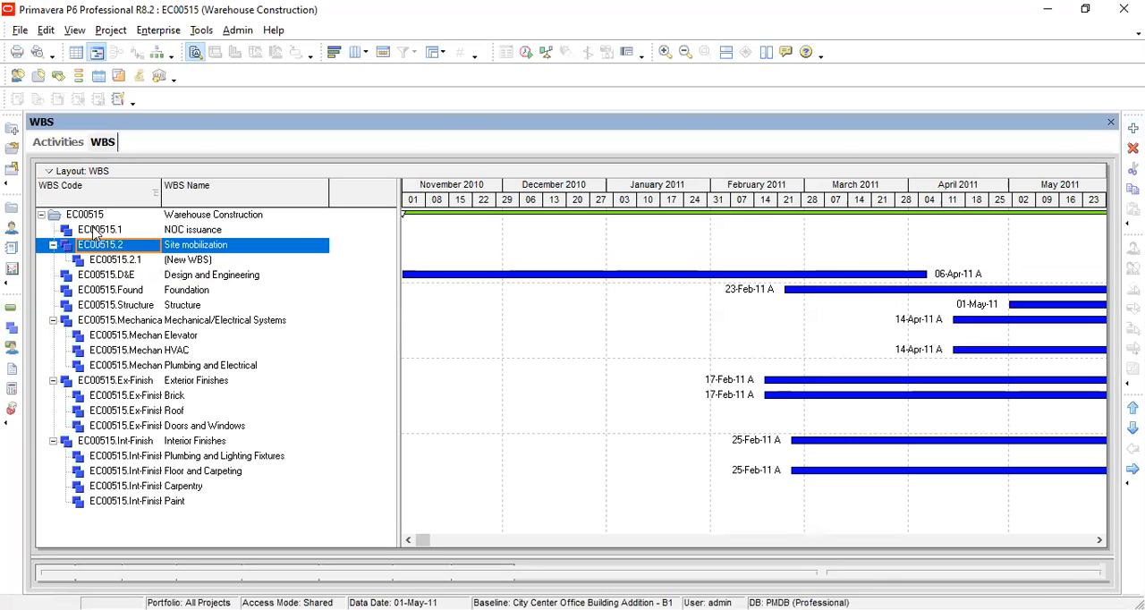
pyautogui.click(94, 216)
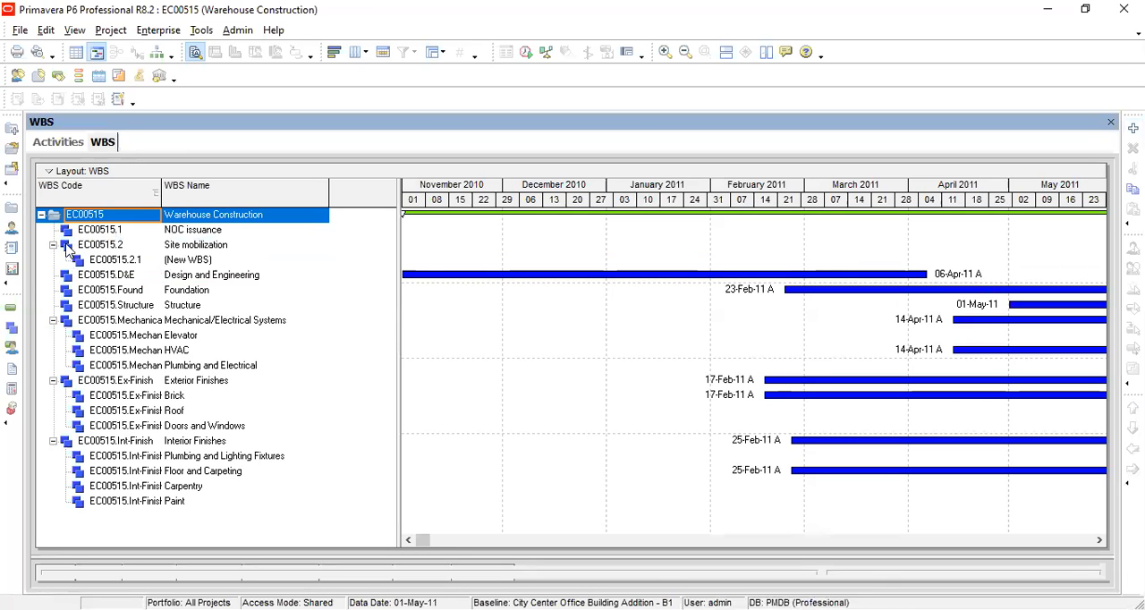
pyautogui.click(76, 232)
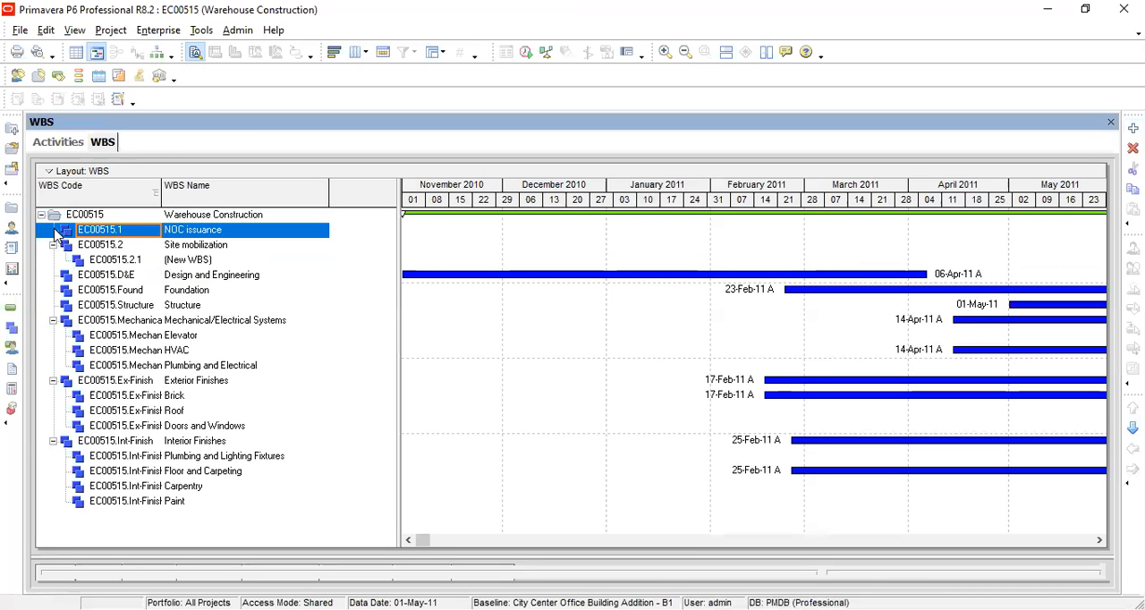
pyautogui.click(141, 262)
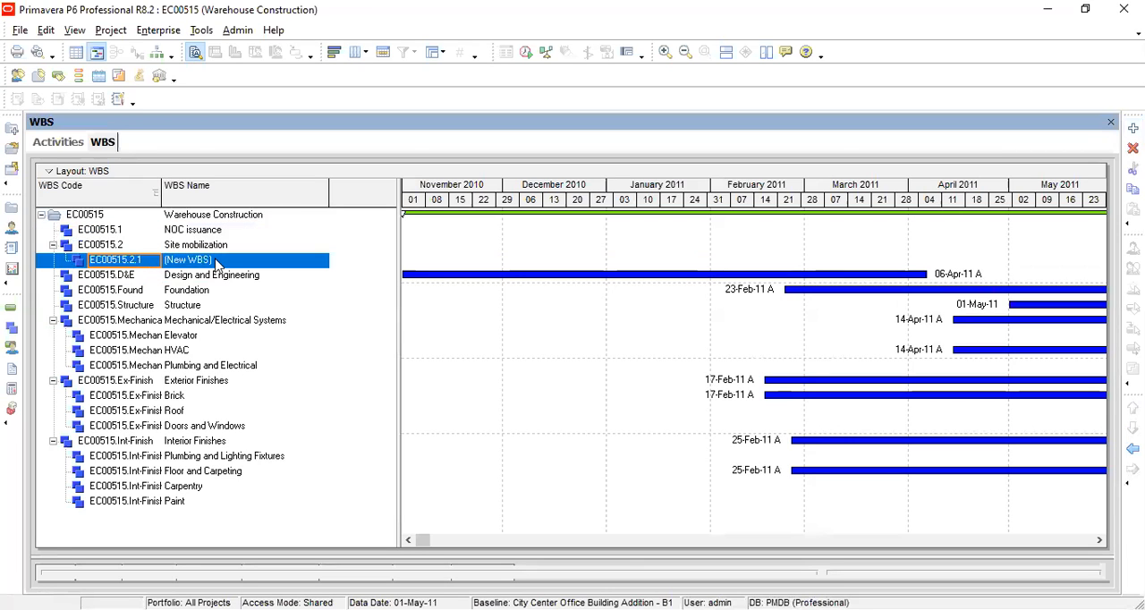
pyautogui.click(117, 246)
pyautogui.click(117, 263)
pyautogui.click(115, 243)
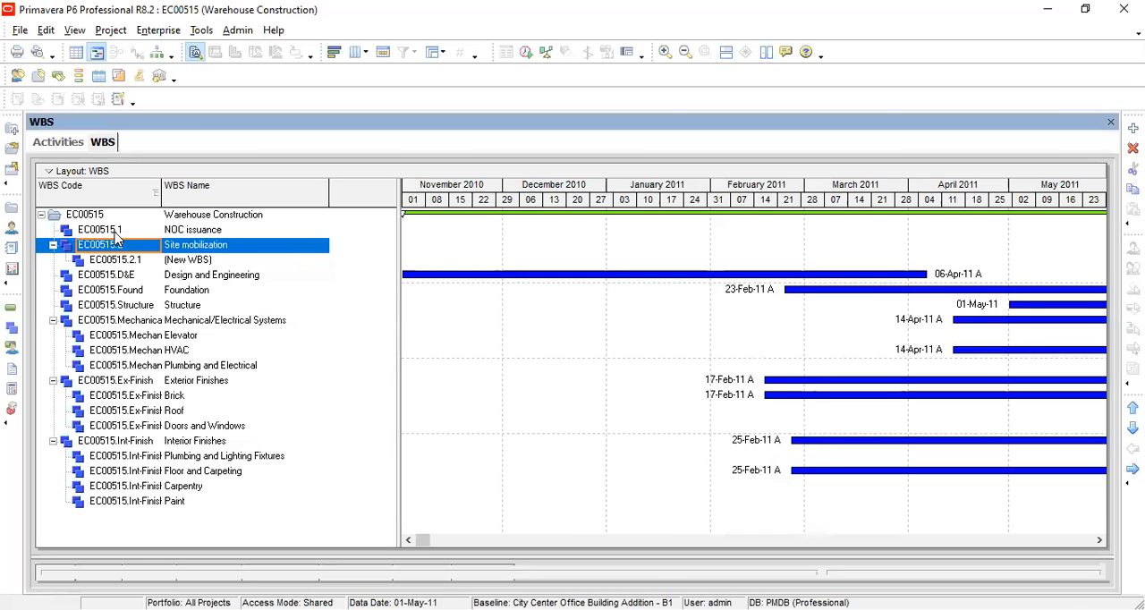
pyautogui.click(102, 217)
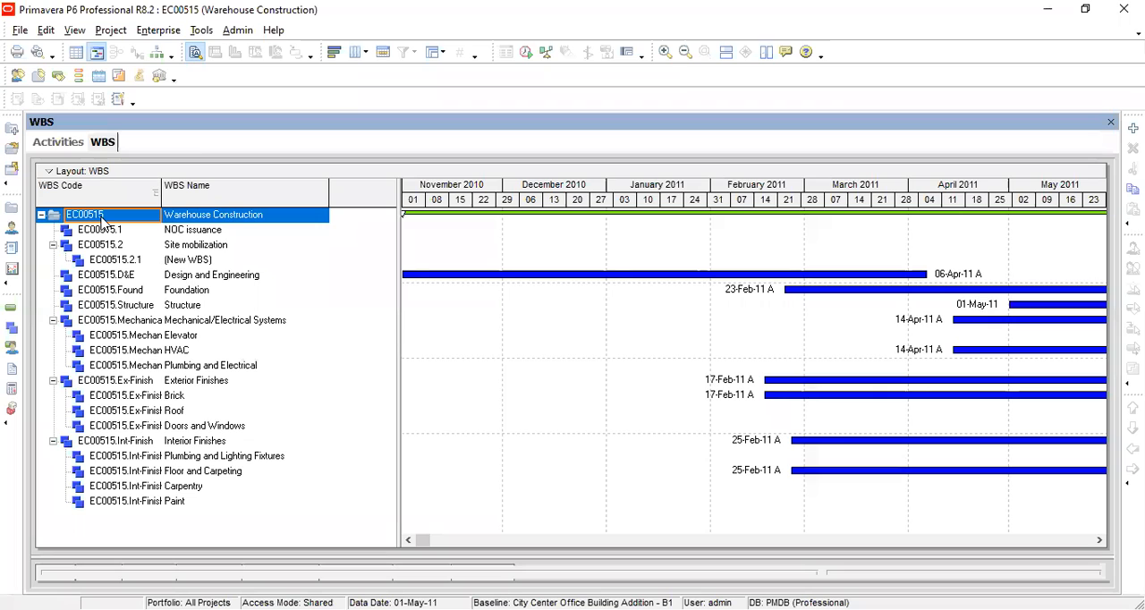
# Step: Add another new WBS element as a child of EC00515.2.1 under Site mobilization
pyautogui.click(198, 262)
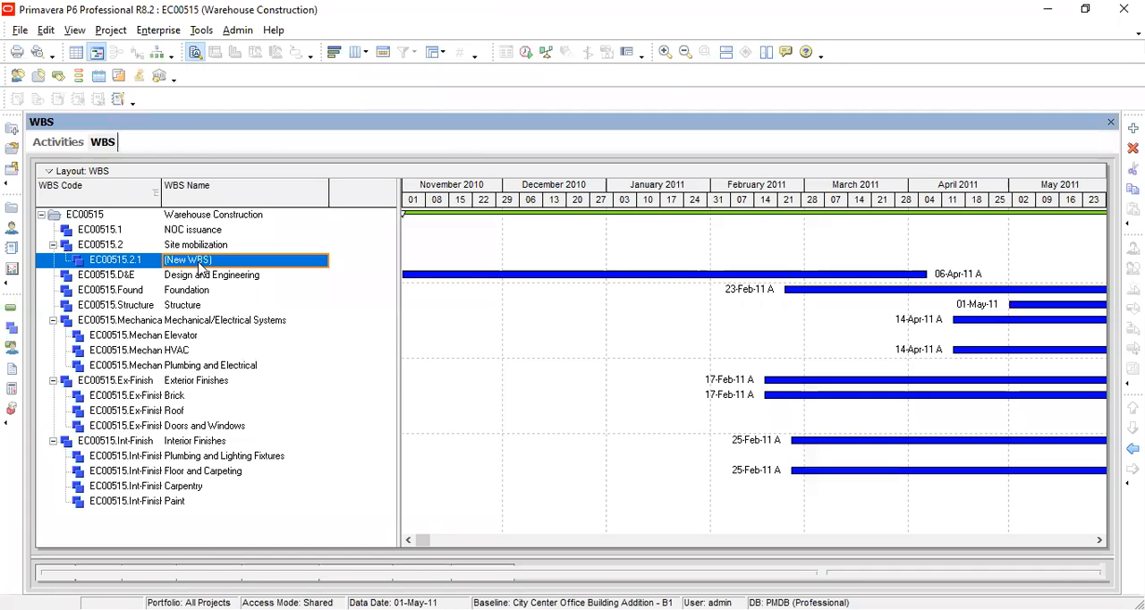
pyautogui.click(1133, 128)
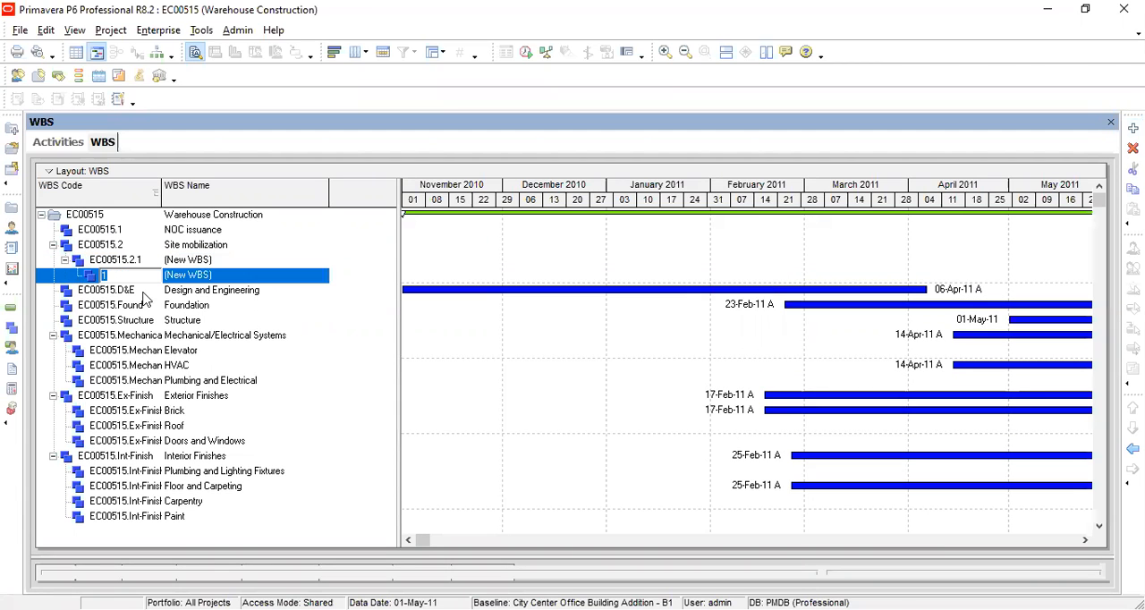
pyautogui.click(143, 295)
pyautogui.click(136, 278)
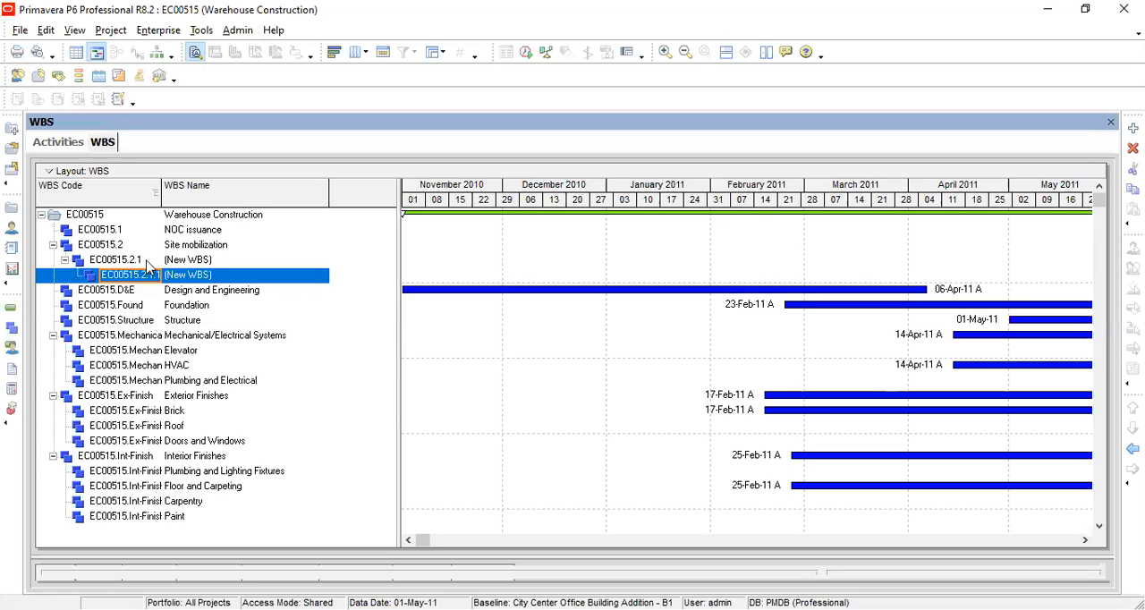
# Step: Move the EC00515.2.1.1 element out one level so it becomes a second direct child of Site mobilization
pyautogui.press('Up')
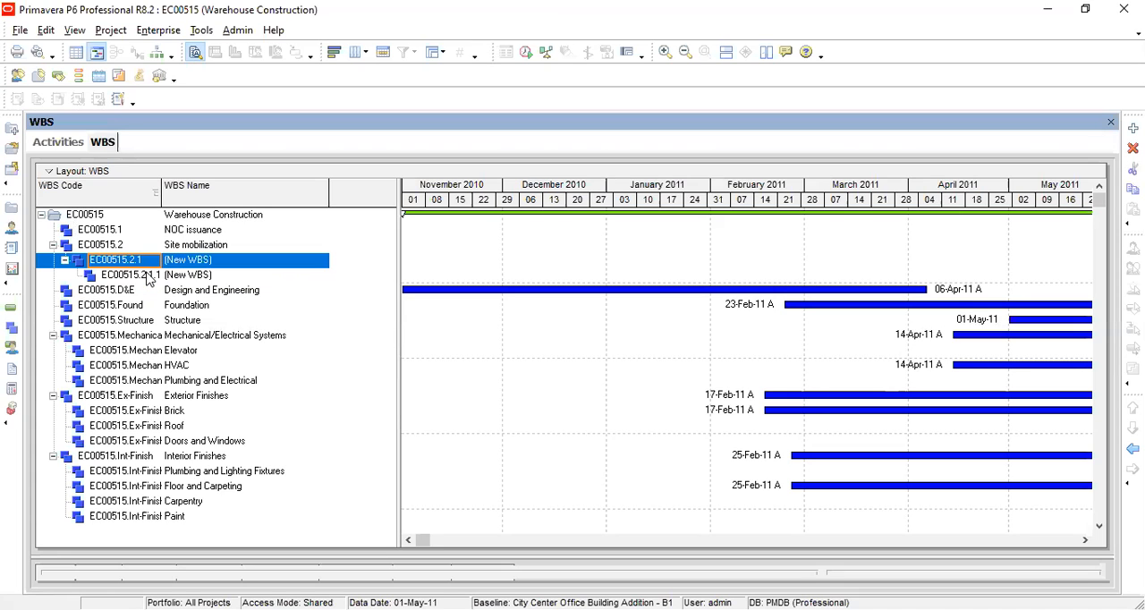
pyautogui.click(149, 280)
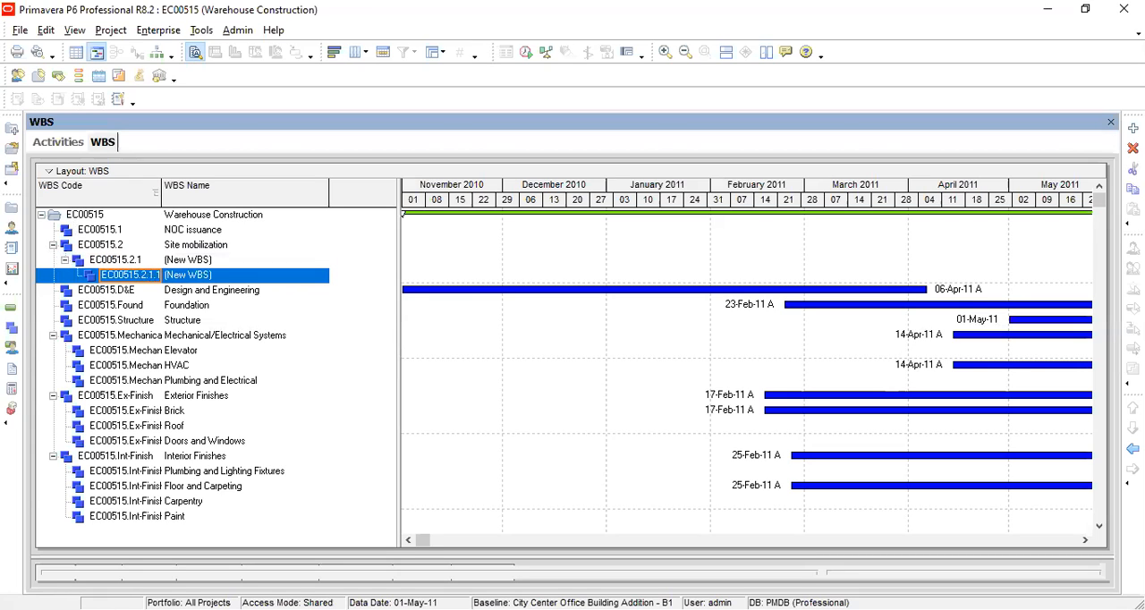
pyautogui.click(1133, 449)
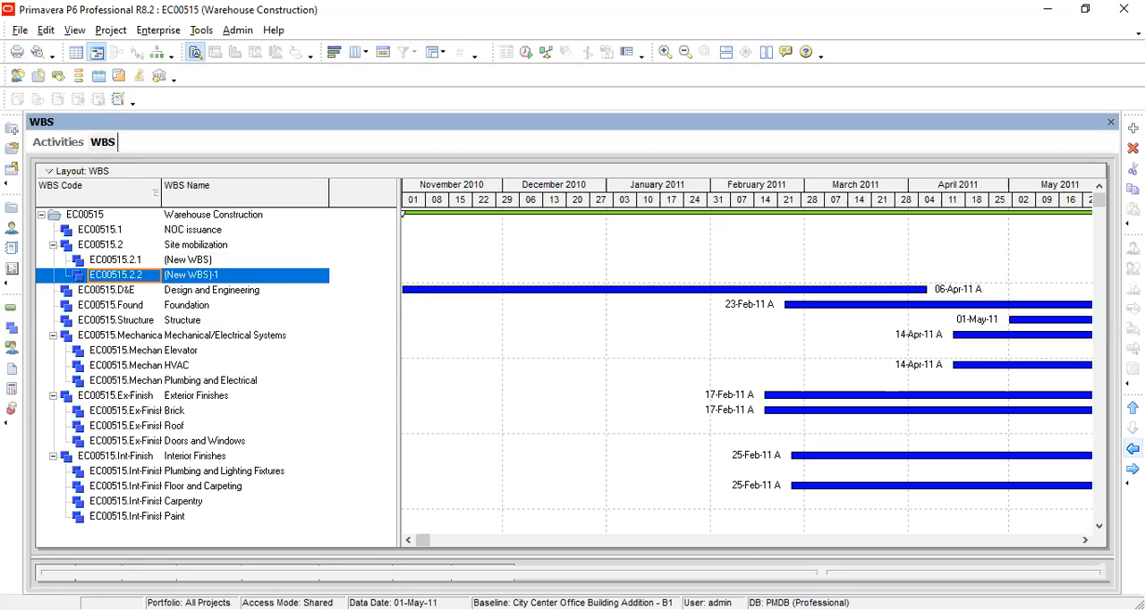
pyautogui.click(88, 248)
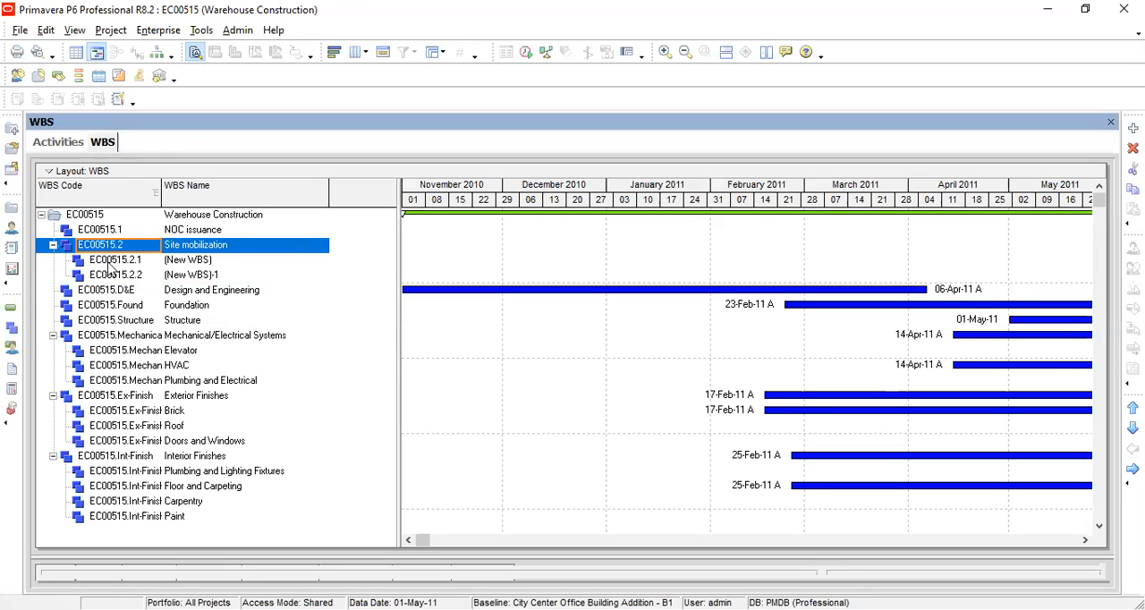
pyautogui.click(113, 276)
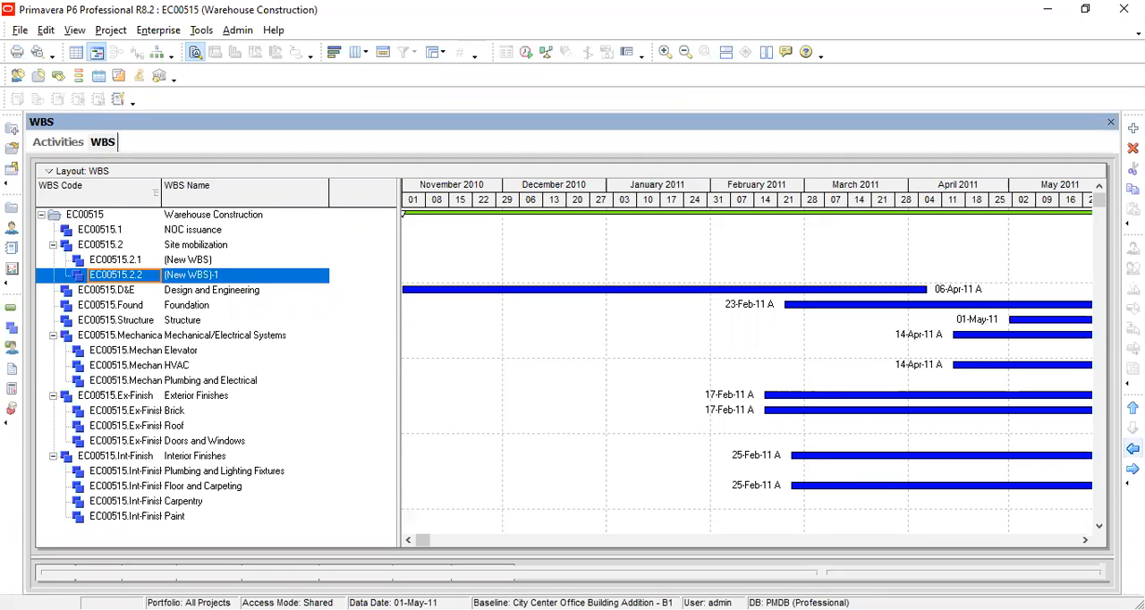
# Step: Move the EC00515.2.2 element out to Site mobilization's level, reorder it above Site mobilization, and return it below
pyautogui.click(1132, 448)
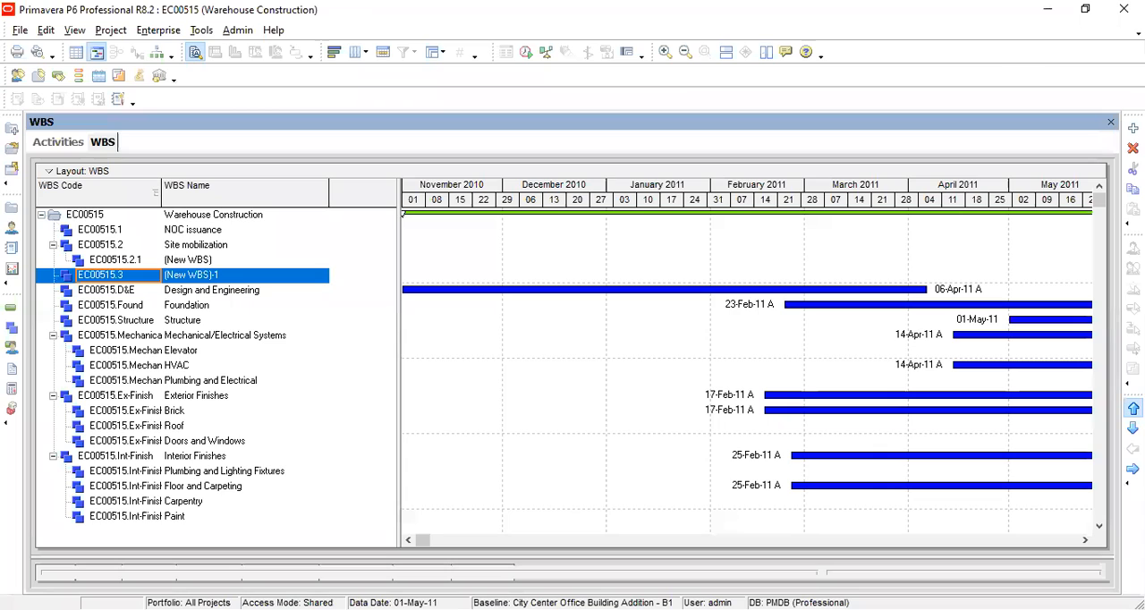
pyautogui.click(1133, 408)
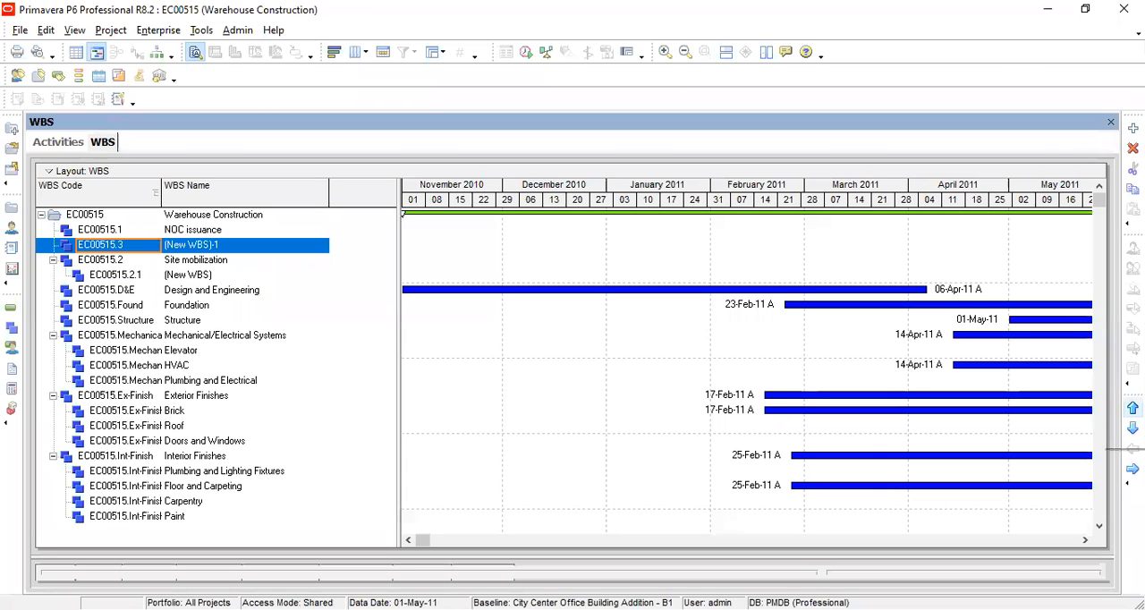
pyautogui.click(1132, 428)
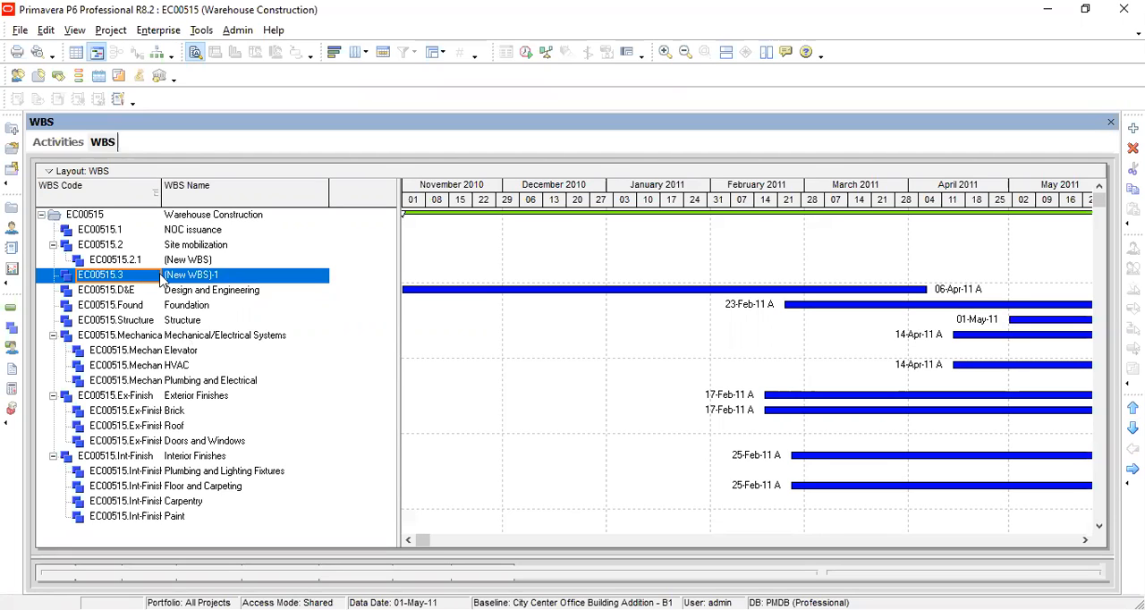
# Step: Delete both unnamed new WBS elements, EC00515.3 and EC00515.2.1, from the project
pyautogui.press('Up')
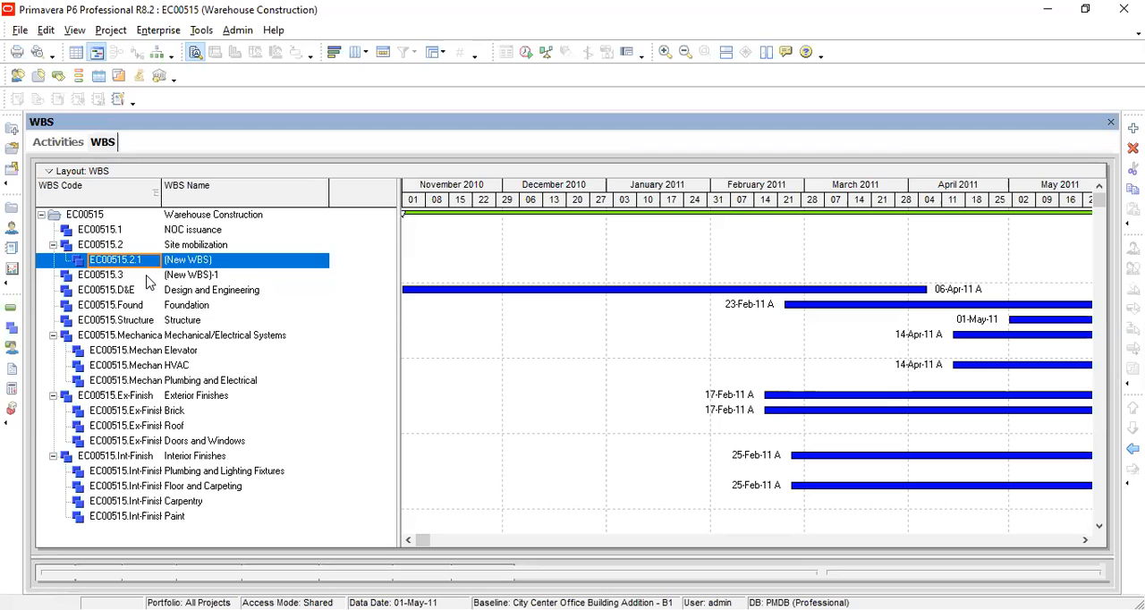
pyautogui.press('Down')
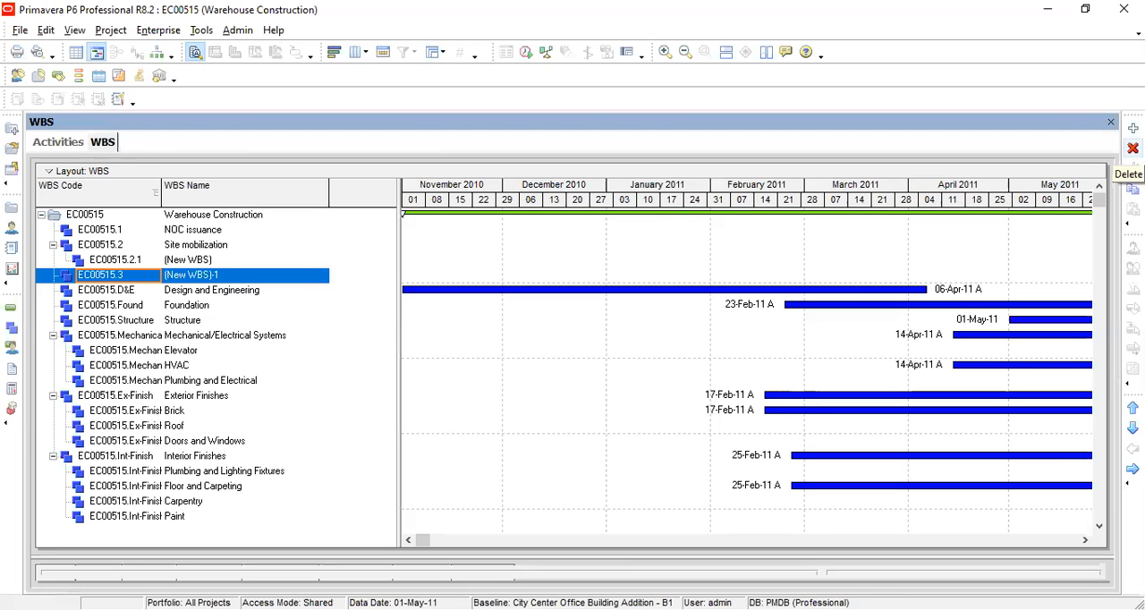
pyautogui.click(1132, 148)
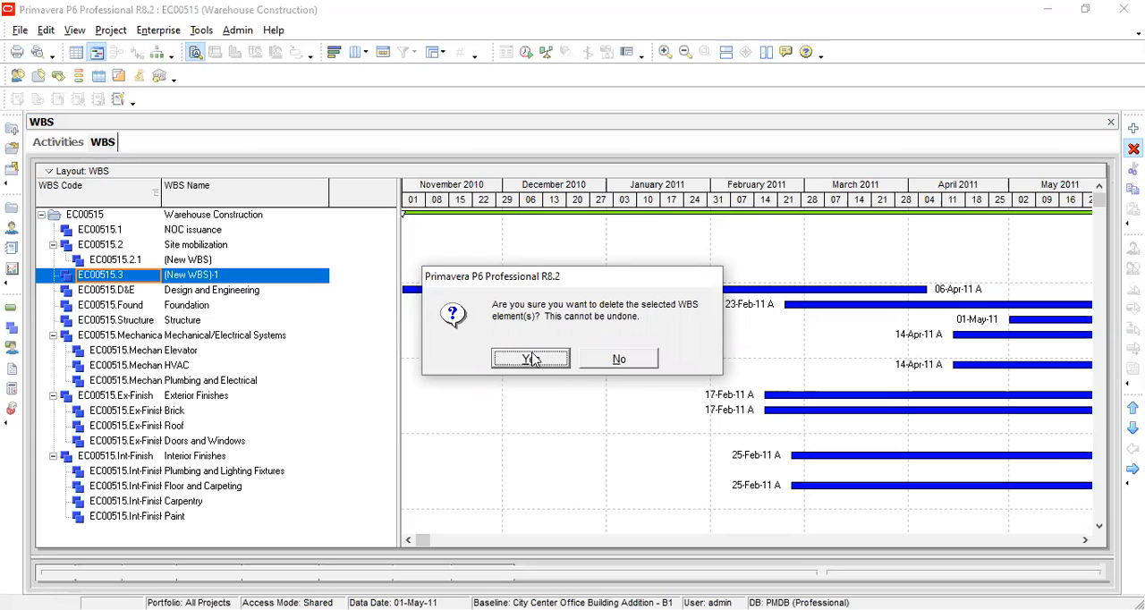
pyautogui.click(531, 358)
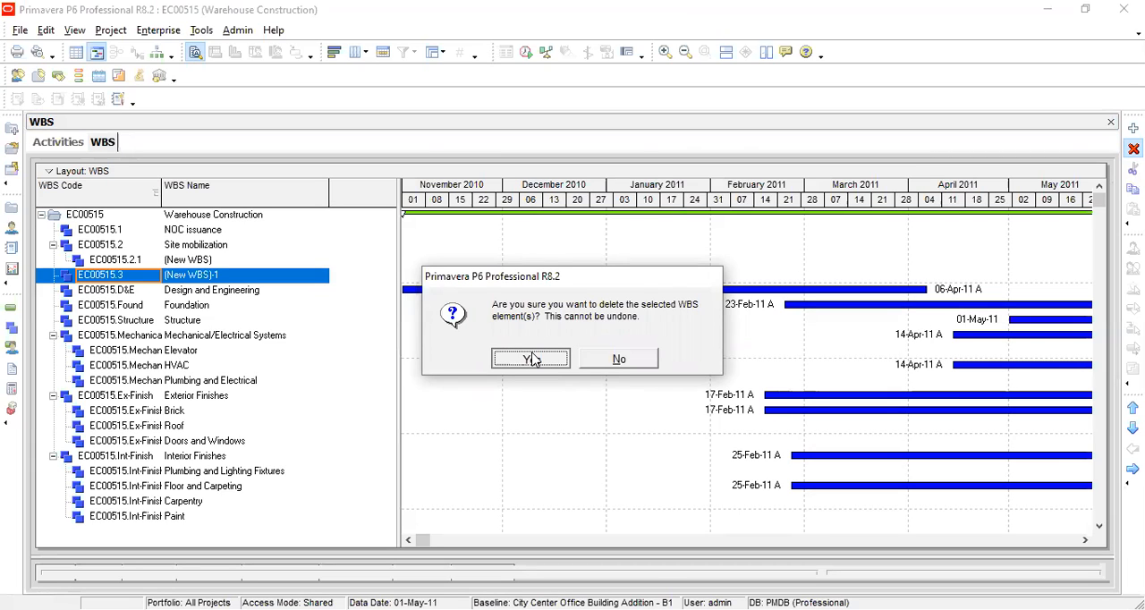
pyautogui.click(182, 258)
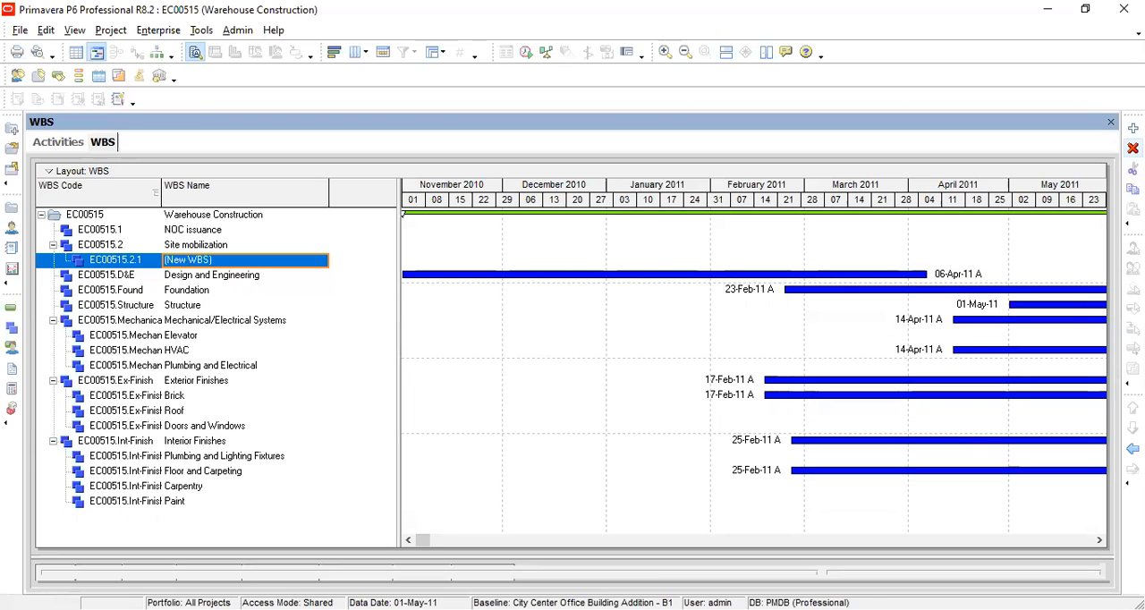
pyautogui.press('Delete')
pyautogui.click(531, 359)
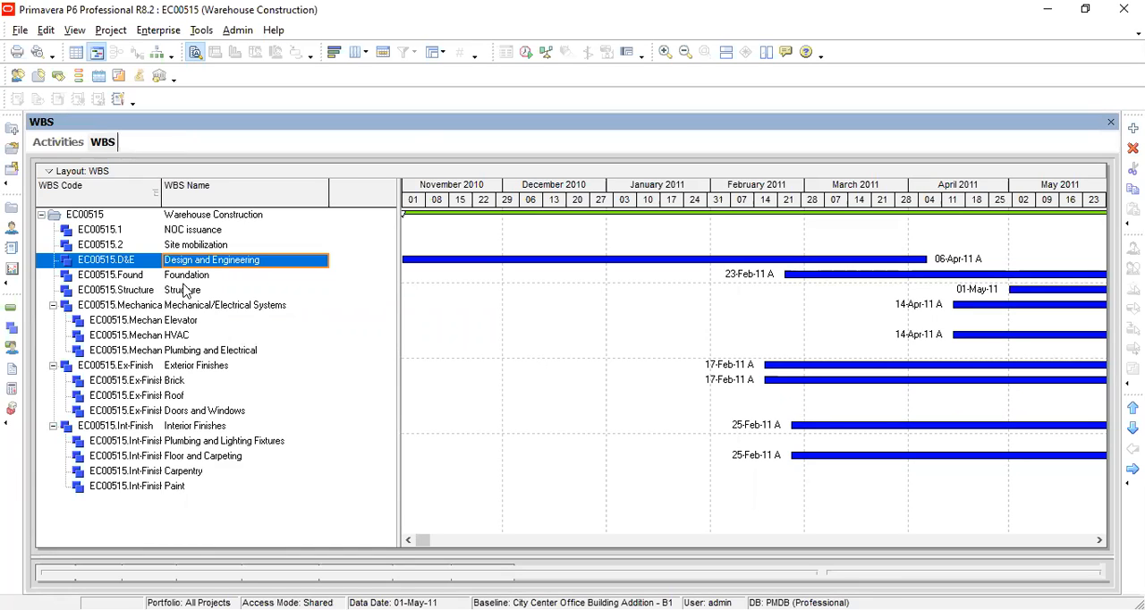
# Step: View the work breakdown structure as a hierarchy chart and return to the Gantt chart layout
pyautogui.click(155, 54)
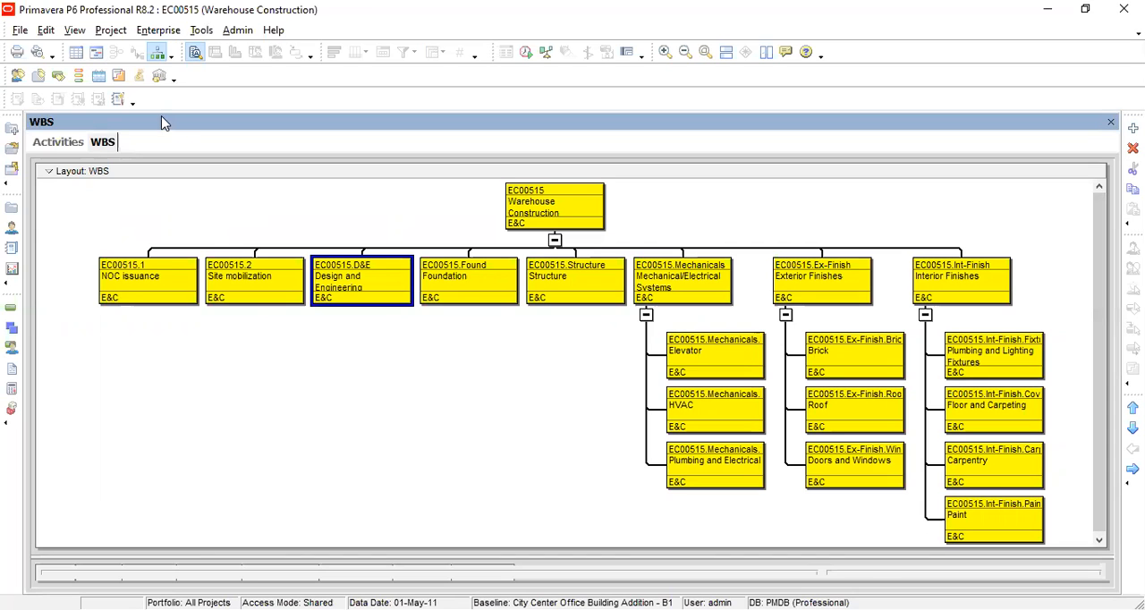
pyautogui.click(97, 55)
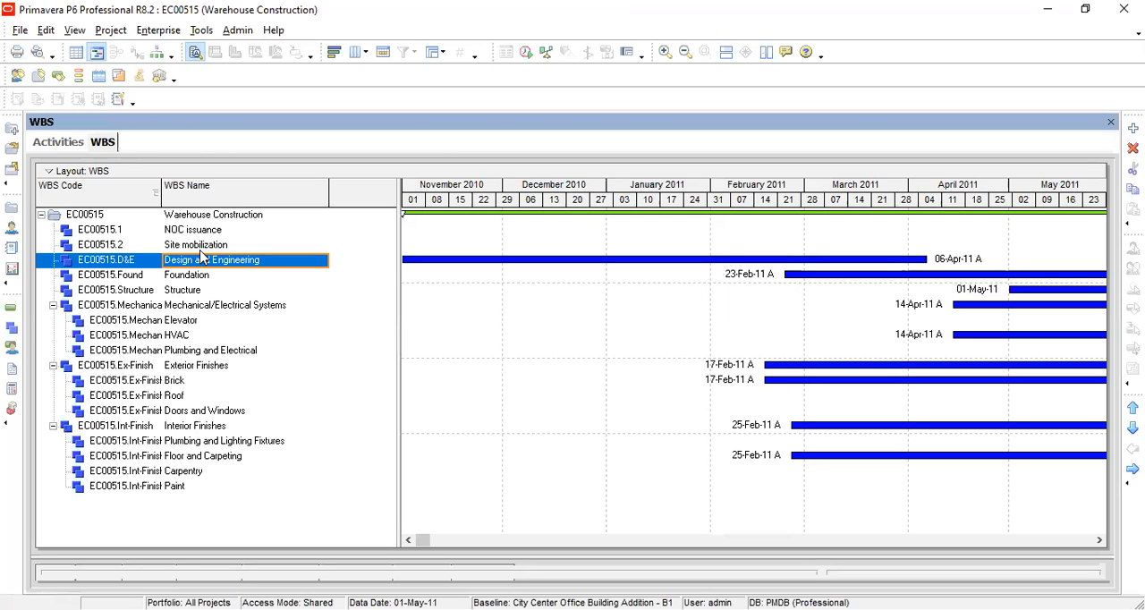
# Step: Close the Activities window and reopen it for the Warehouse Construction project
pyautogui.click(66, 150)
pyautogui.click(1111, 123)
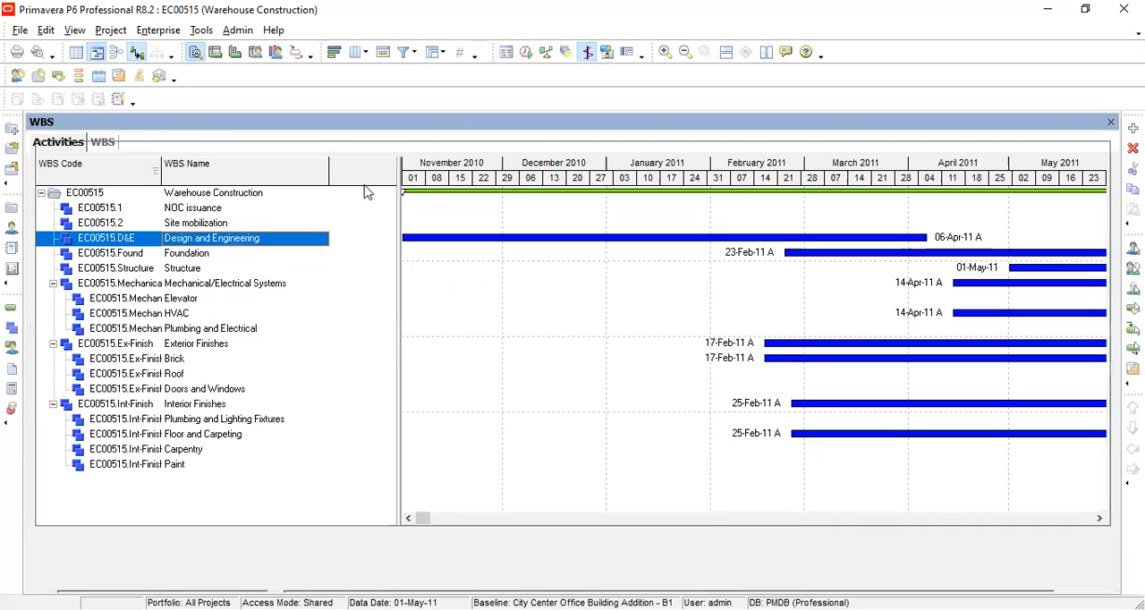
pyautogui.click(111, 30)
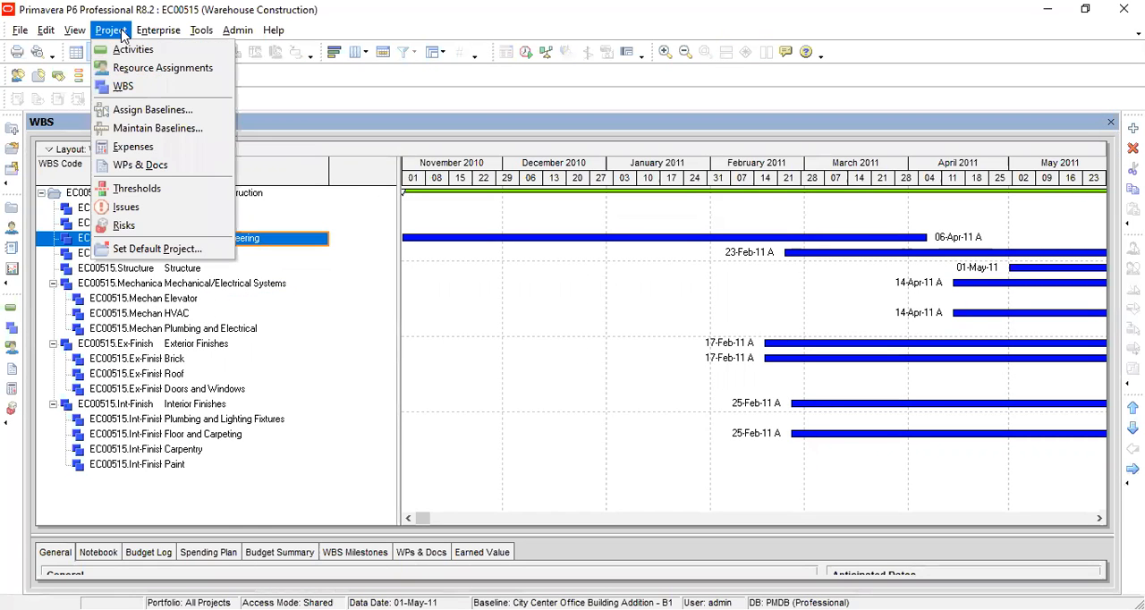
pyautogui.click(122, 34)
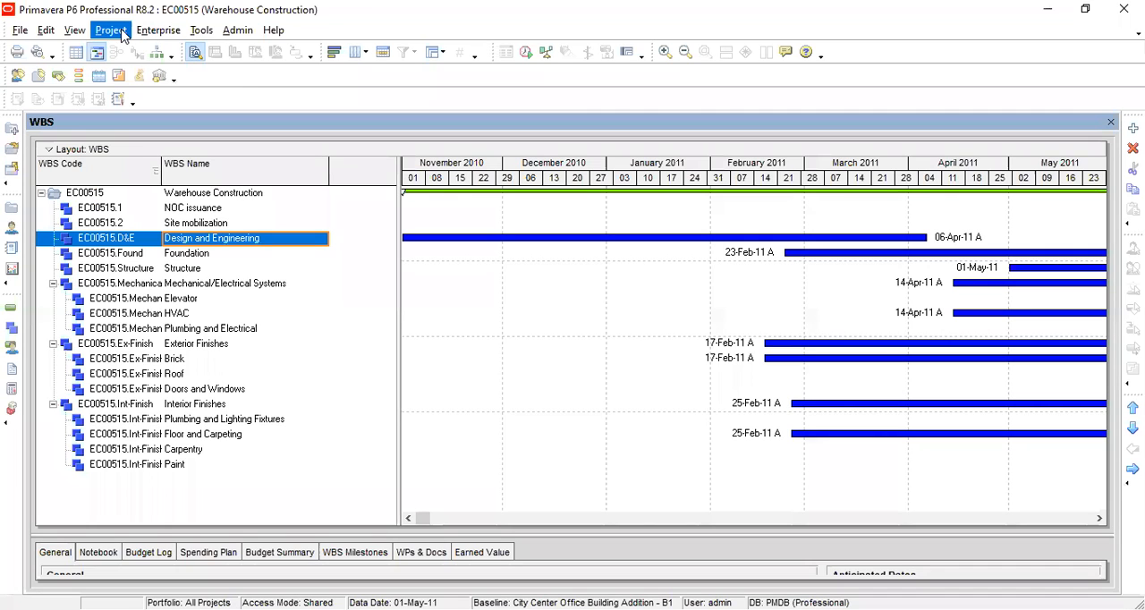
pyautogui.click(123, 34)
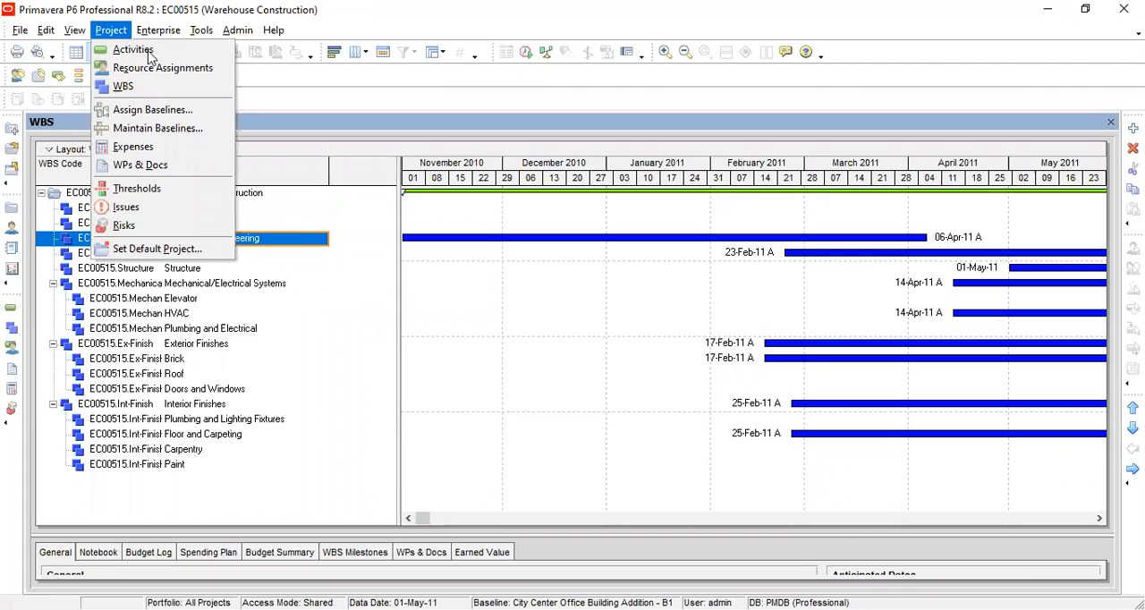
pyautogui.moveTo(115, 30)
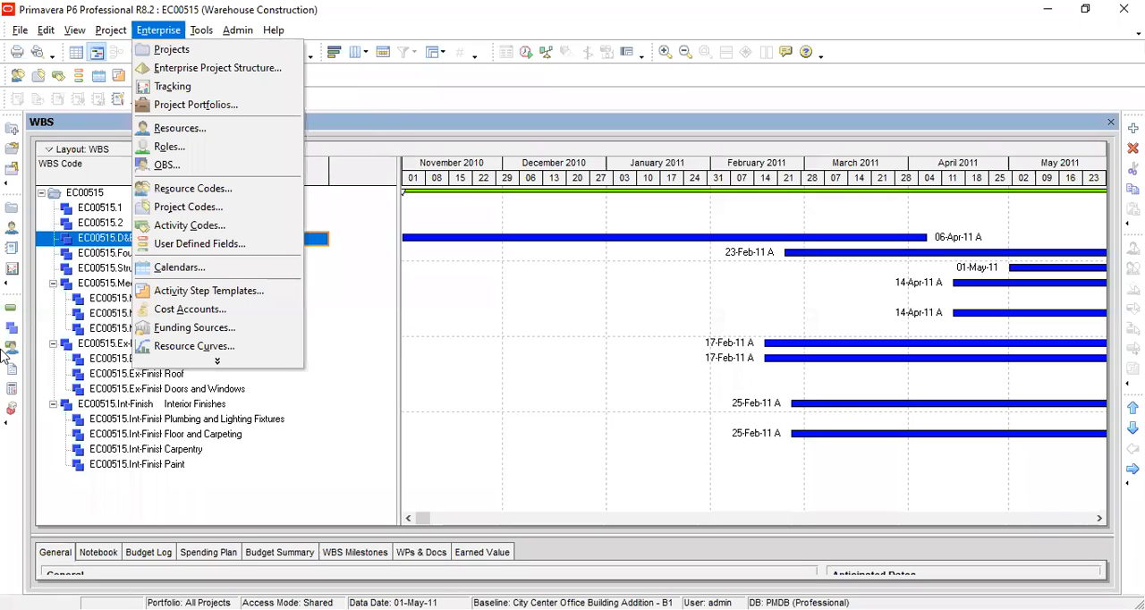
pyautogui.click(445, 376)
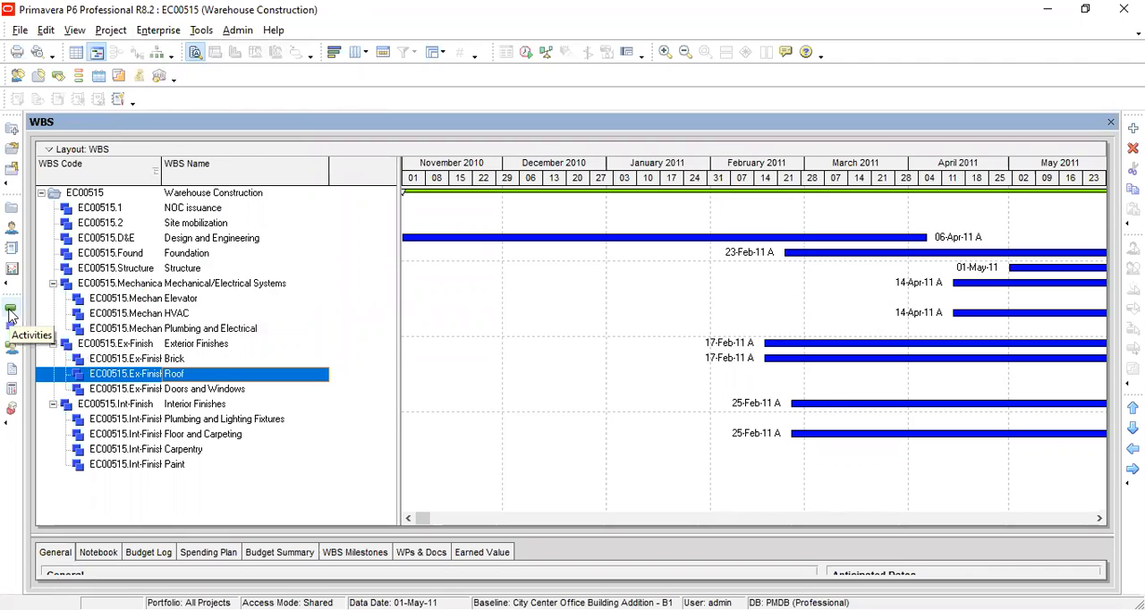
pyautogui.click(11, 312)
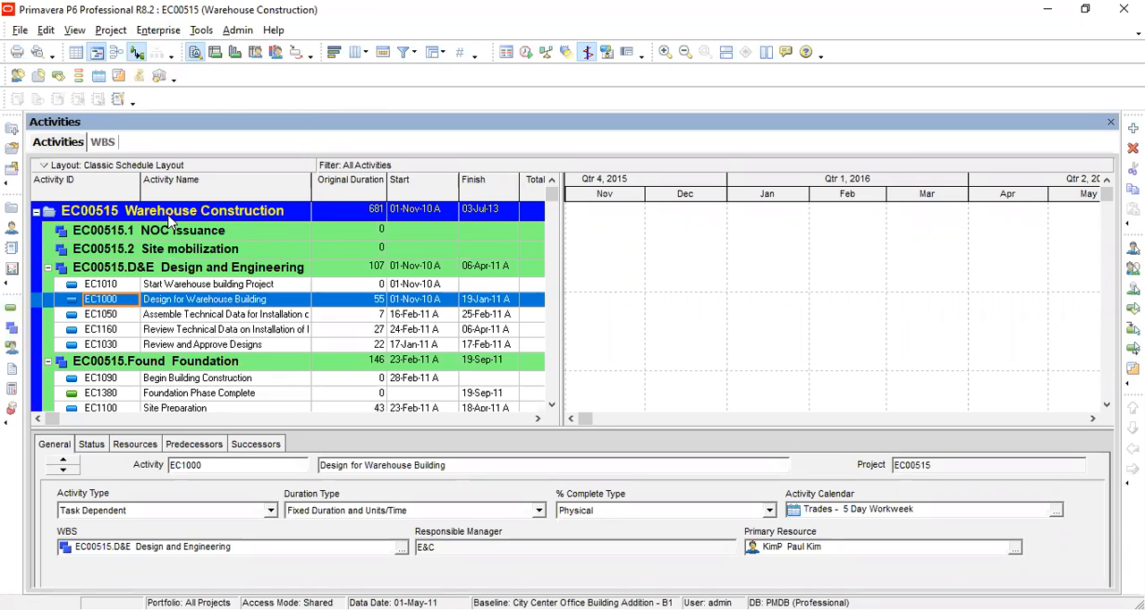
# Step: Look through the project's WBS elements, including the Mechanical/Electrical Systems and Interior Finishes branches
pyautogui.click(103, 143)
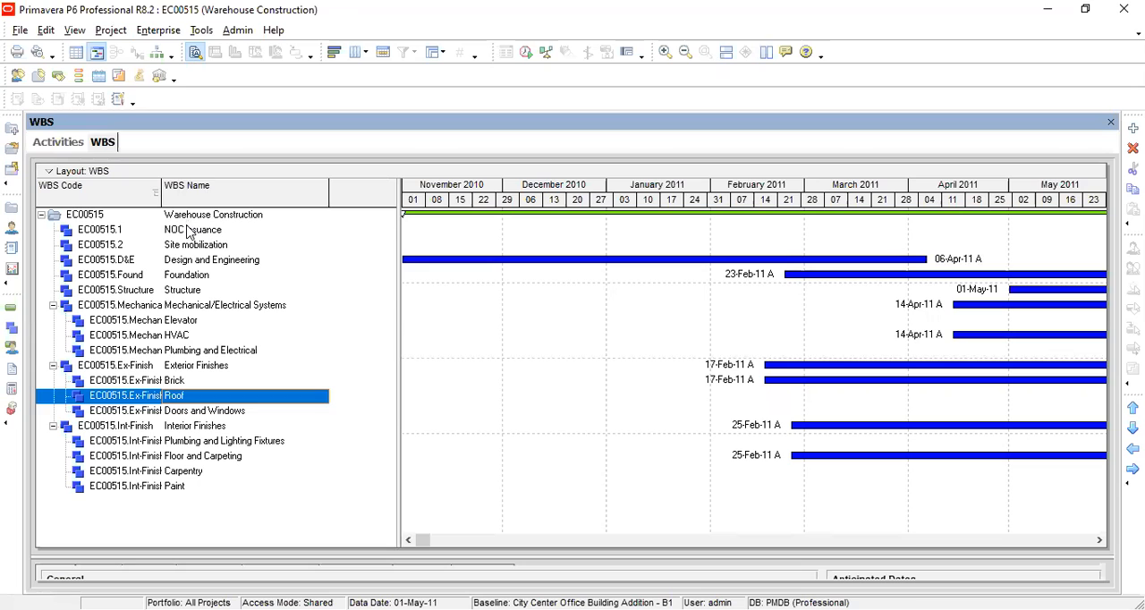
pyautogui.click(187, 228)
pyautogui.scroll(-5, 187, 228)
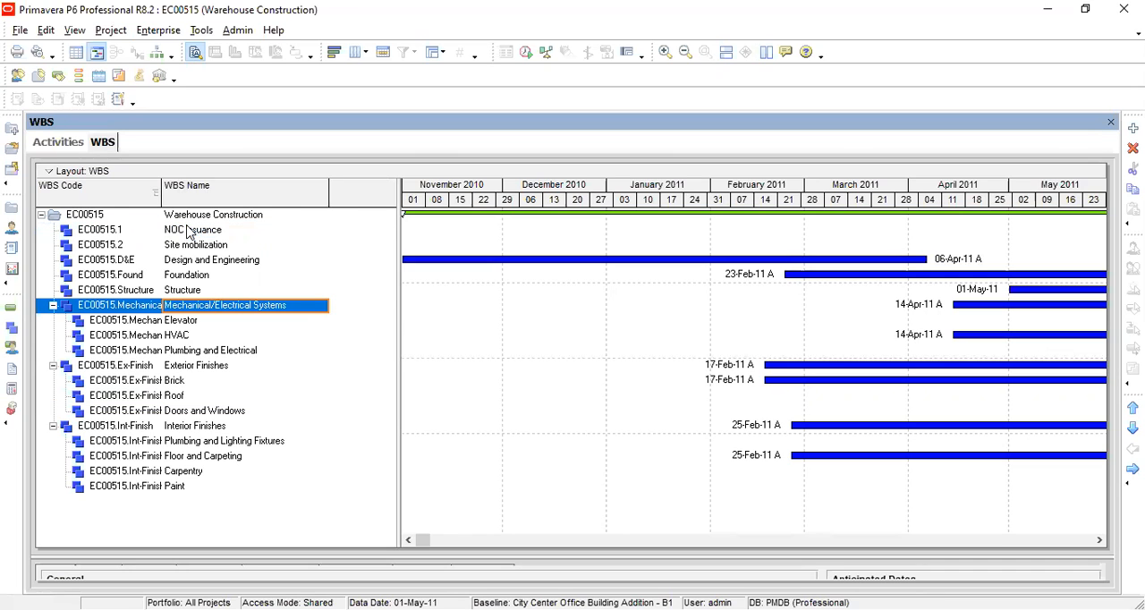
pyautogui.press('Down')
pyautogui.press('Down')
pyautogui.press('Down')
pyautogui.press('Down')
pyautogui.press('Down')
pyautogui.press('Down')
pyautogui.press('Down')
pyautogui.press('Down')
pyautogui.press('Down')
pyautogui.press('Down')
pyautogui.press('Down')
pyautogui.press('Down')
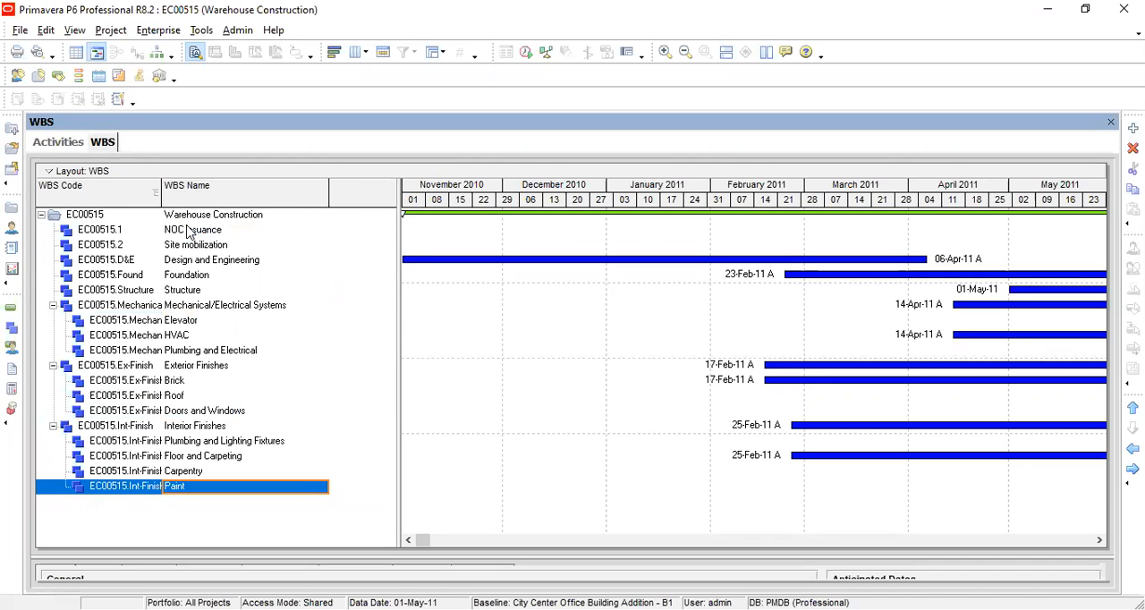
pyautogui.press('Up')
pyautogui.press('Up')
pyautogui.press('Up')
pyautogui.press('Up')
pyautogui.press('Up')
pyautogui.press('Up')
pyautogui.press('Up')
pyautogui.press('Up')
pyautogui.press('Up')
pyautogui.press('Up')
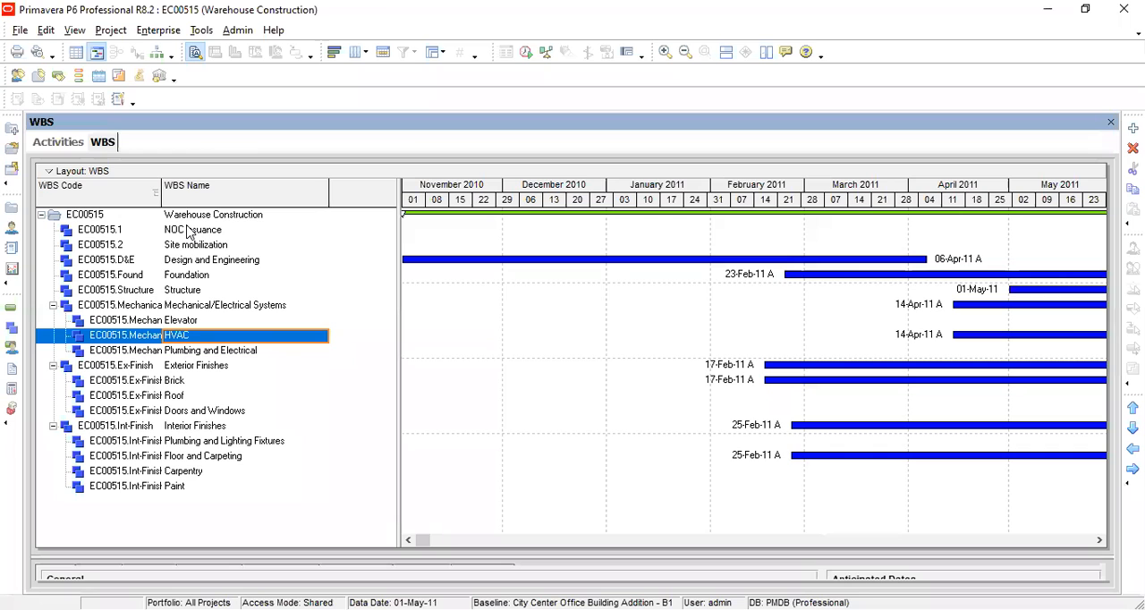
# Step: Review how the project's activities are grouped under its WBS elements, including NOC issuance, Foundation and Elevator
pyautogui.click(64, 143)
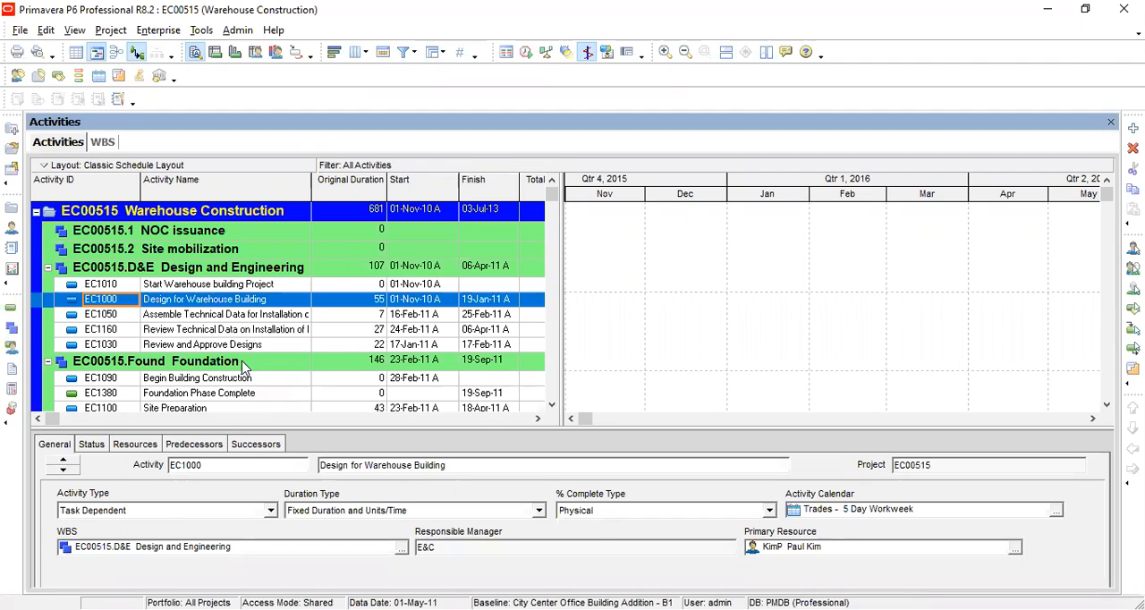
pyautogui.click(243, 367)
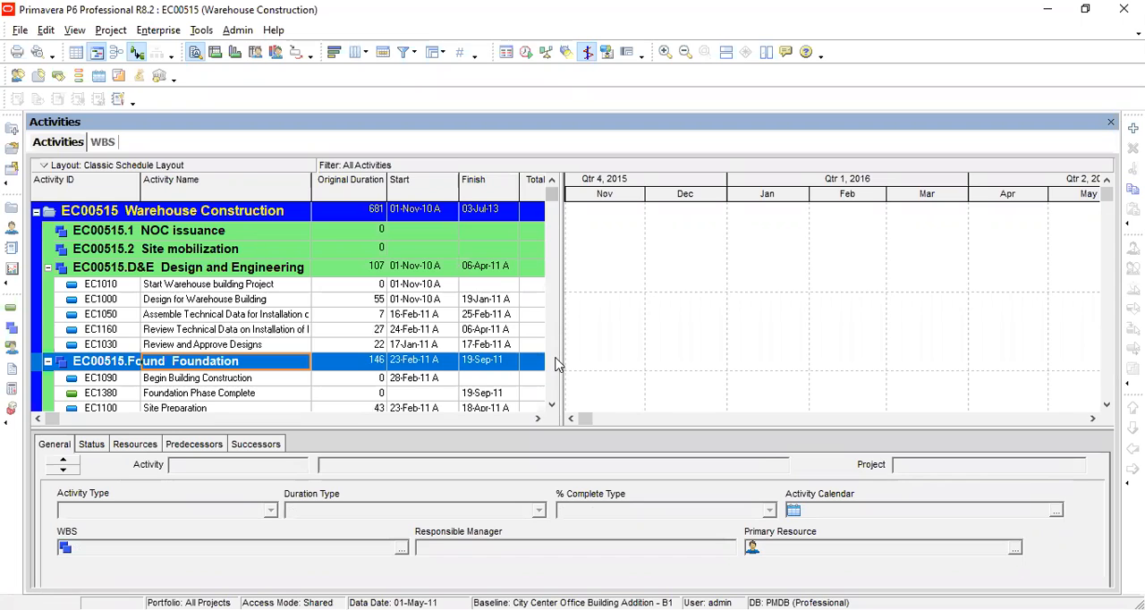
pyautogui.scroll(-5, 554, 363)
pyautogui.scroll(-4, 554, 363)
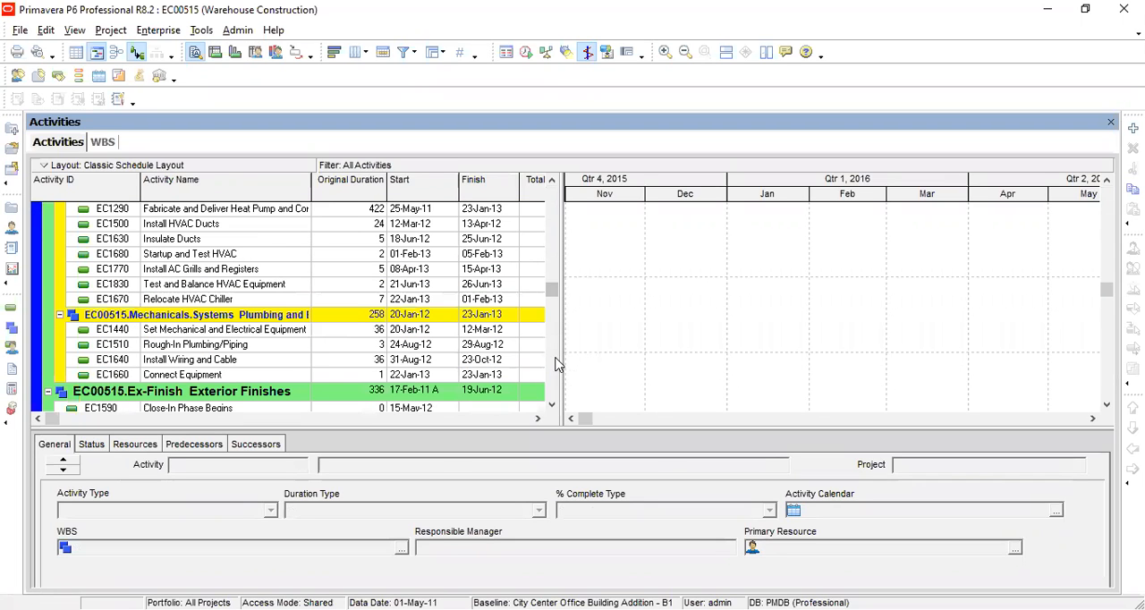
pyautogui.scroll(-5, 556, 394)
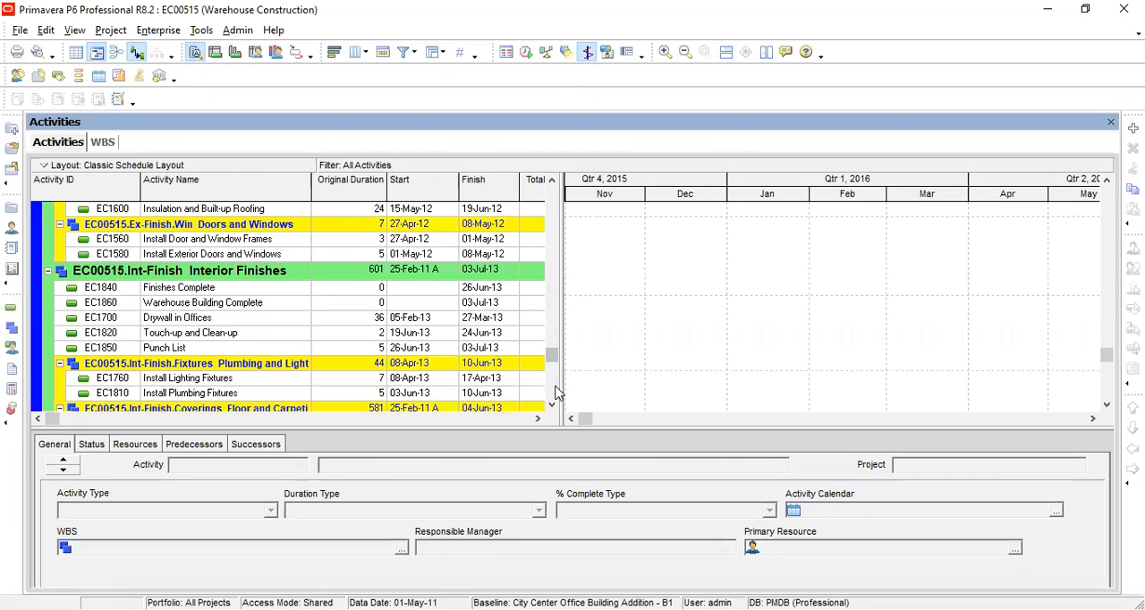
pyautogui.scroll(-4, 557, 392)
pyautogui.moveTo(555, 389); pyautogui.dragTo(553, 193)
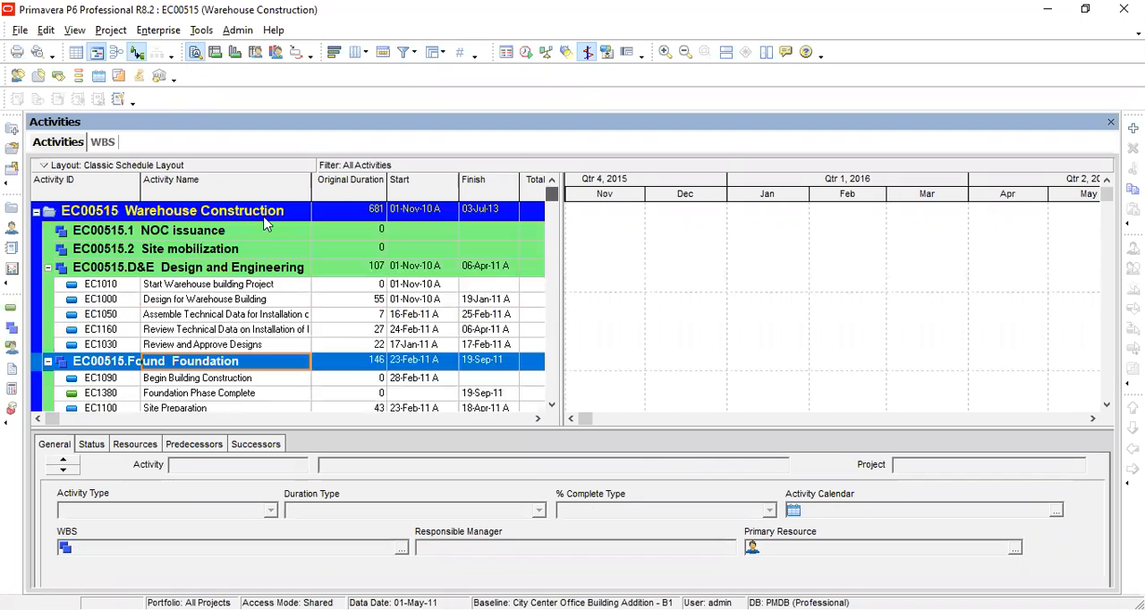
pyautogui.click(211, 215)
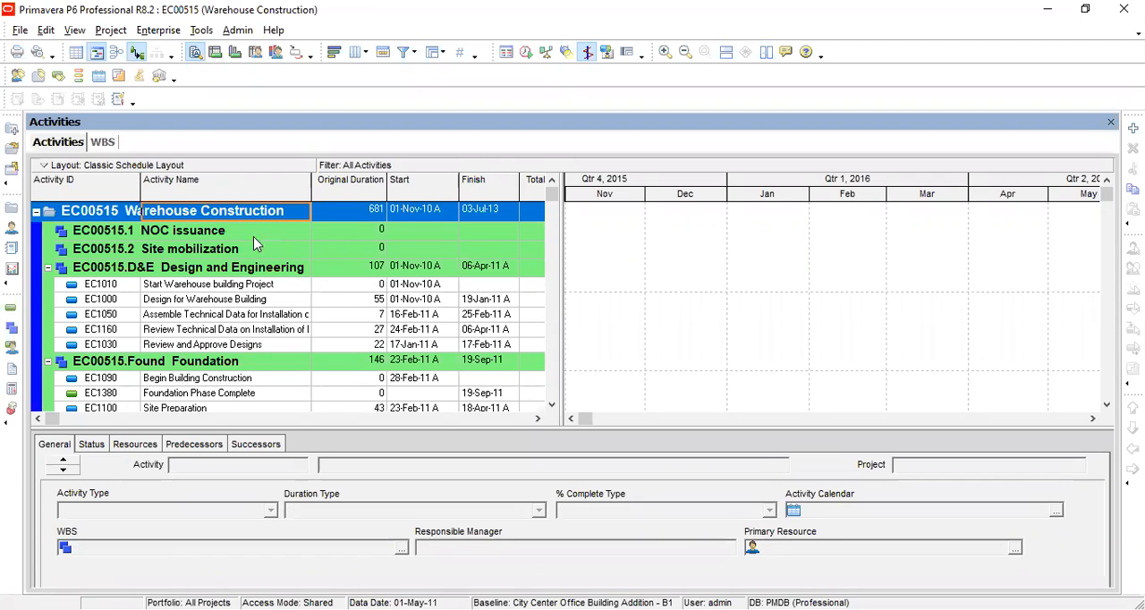
pyautogui.click(254, 234)
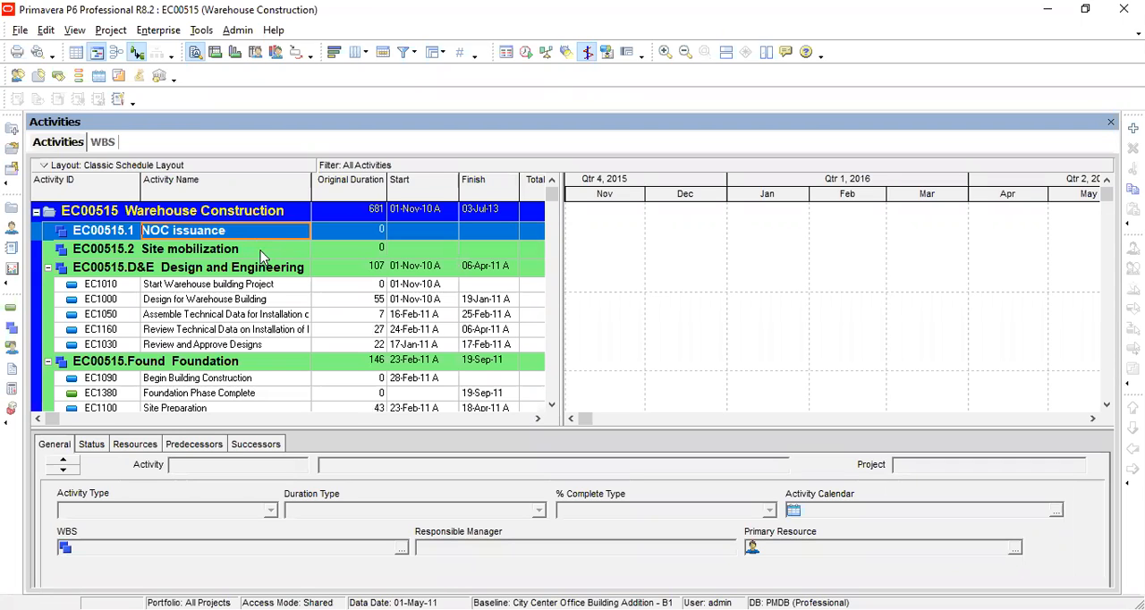
pyautogui.click(552, 385)
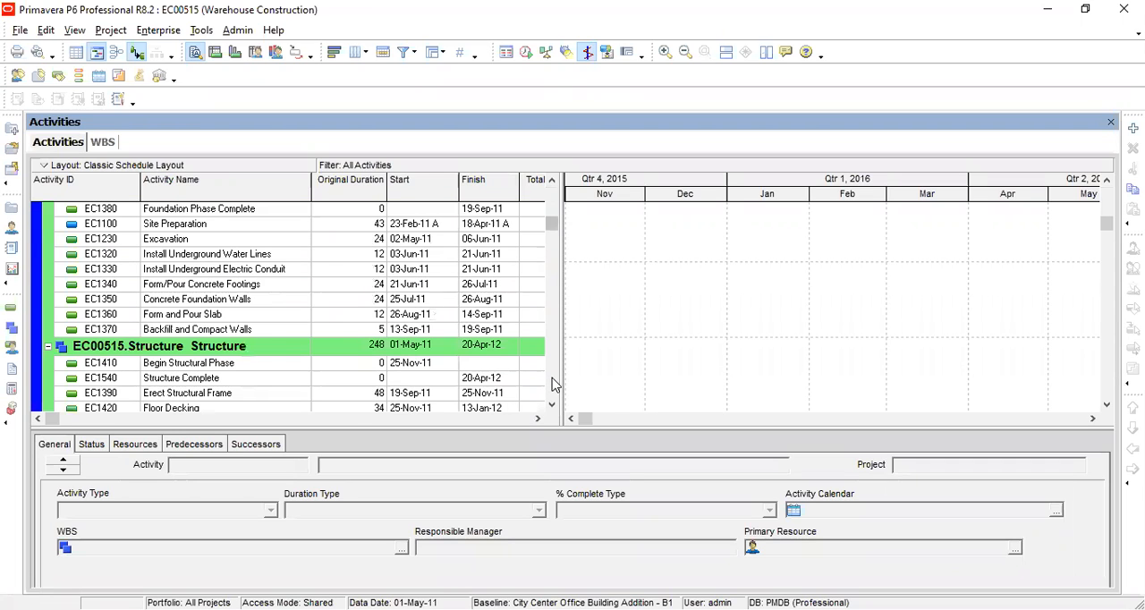
pyautogui.scroll(-4, 261, 325)
pyautogui.click(262, 326)
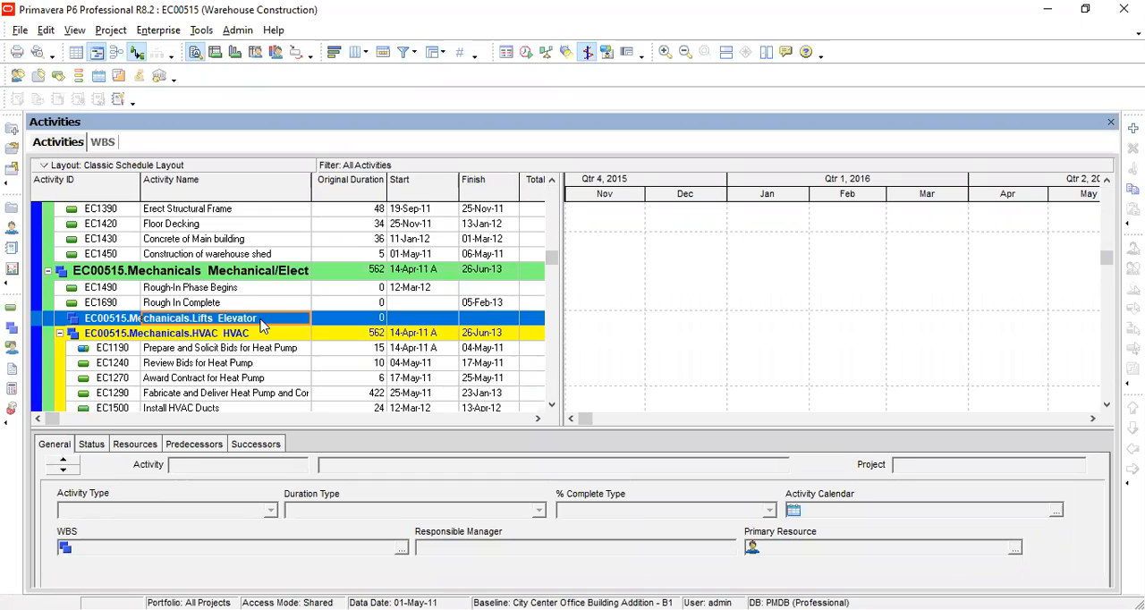
pyautogui.click(551, 212)
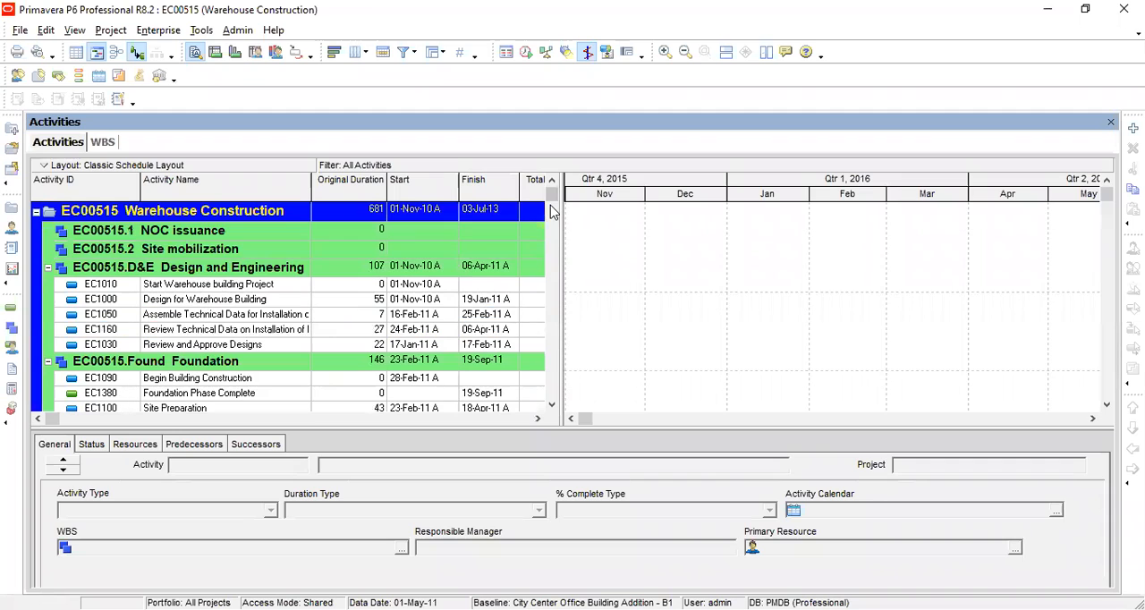
pyautogui.click(194, 255)
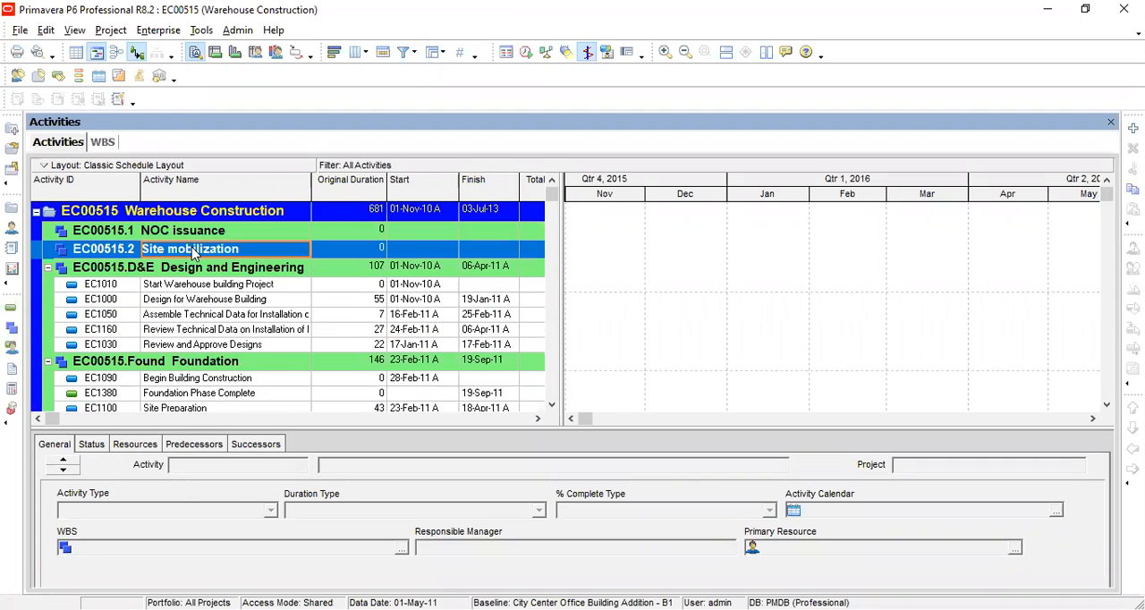
pyautogui.rightClick(194, 253)
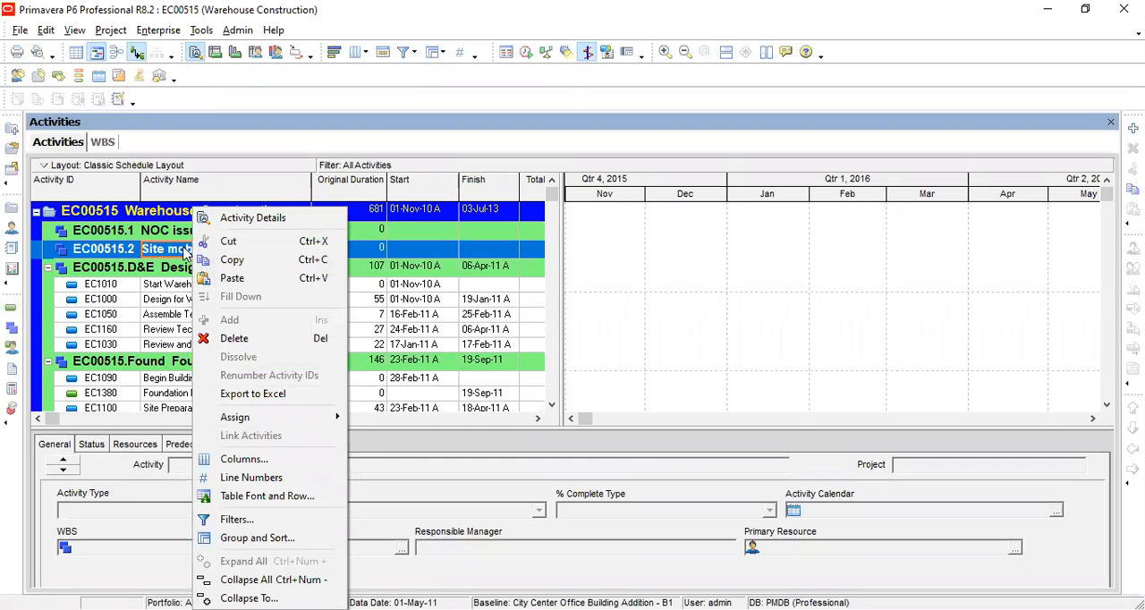
pyautogui.click(831, 273)
pyautogui.click(1133, 129)
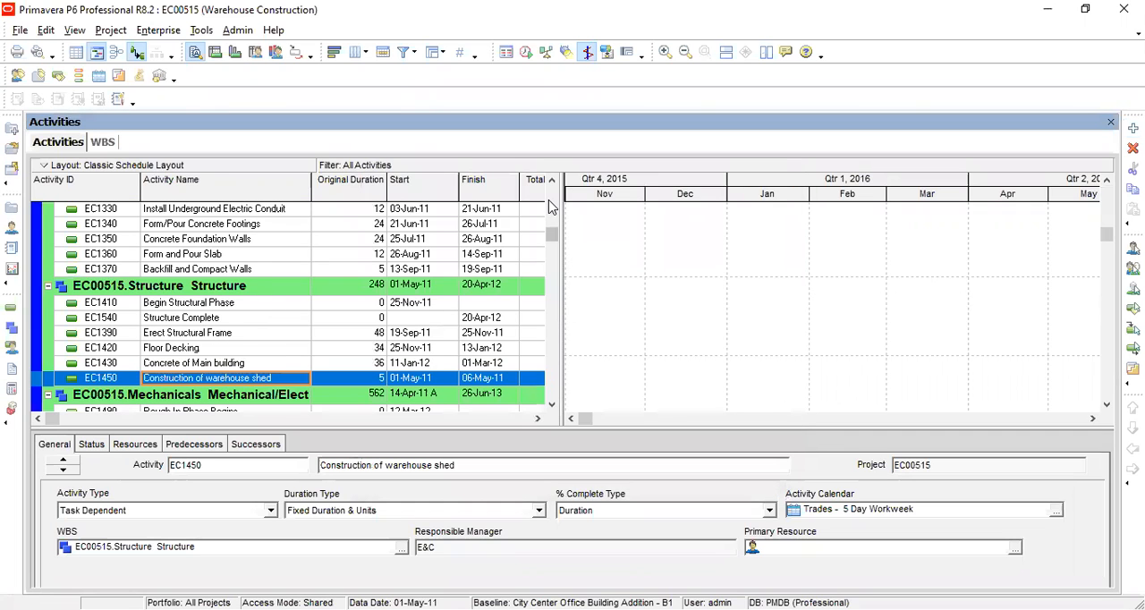
pyautogui.click(551, 206)
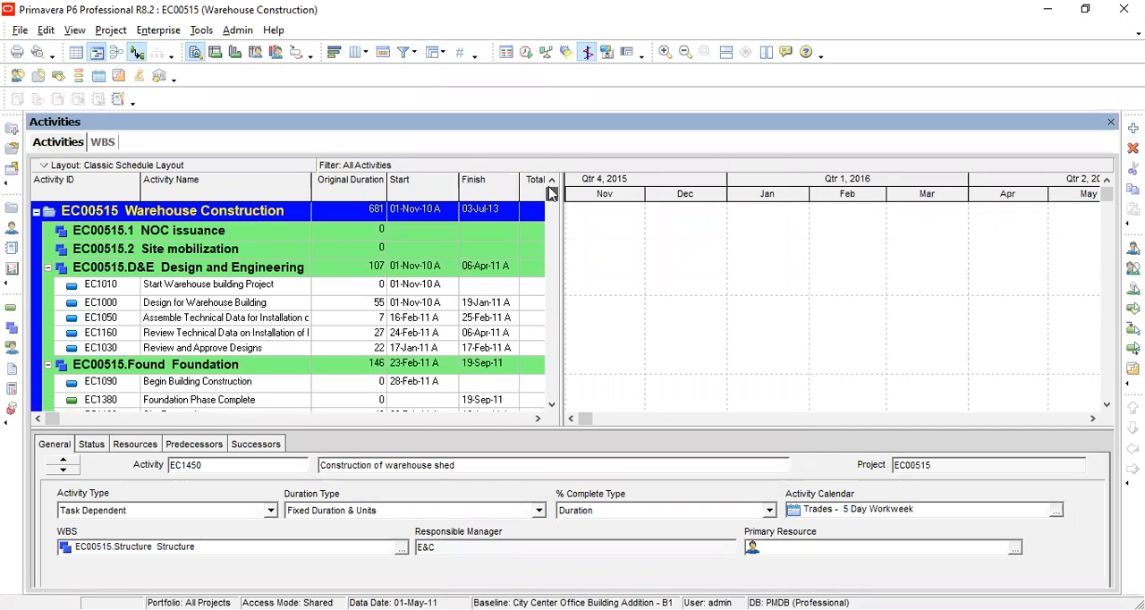
# Step: Add a new activity under the Site mobilization WBS element and name it "Camp office construction"
pyautogui.click(198, 256)
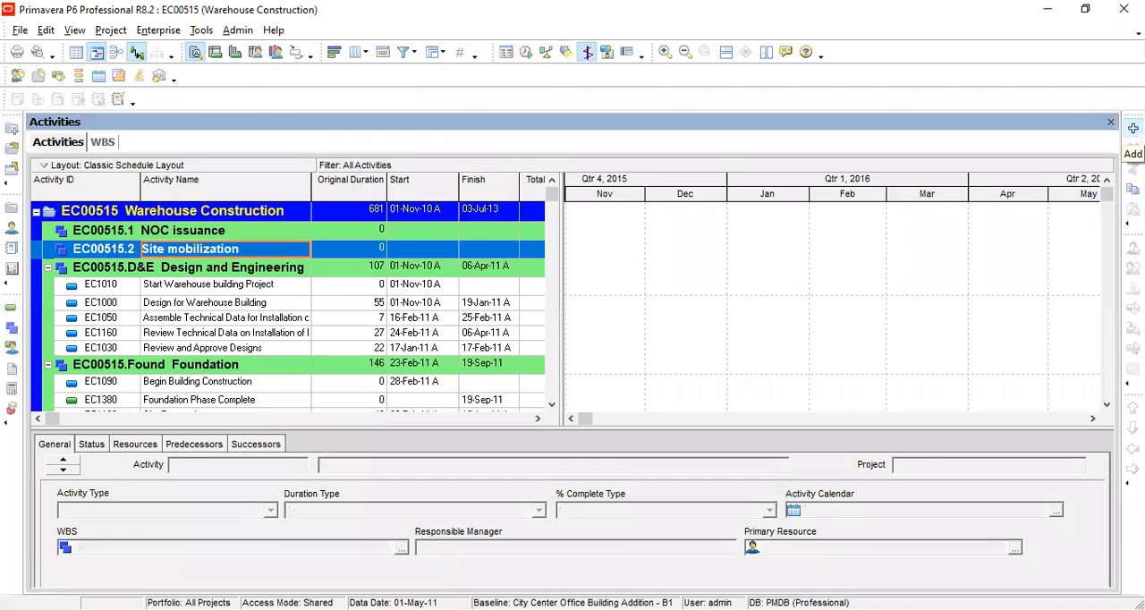
pyautogui.click(1132, 128)
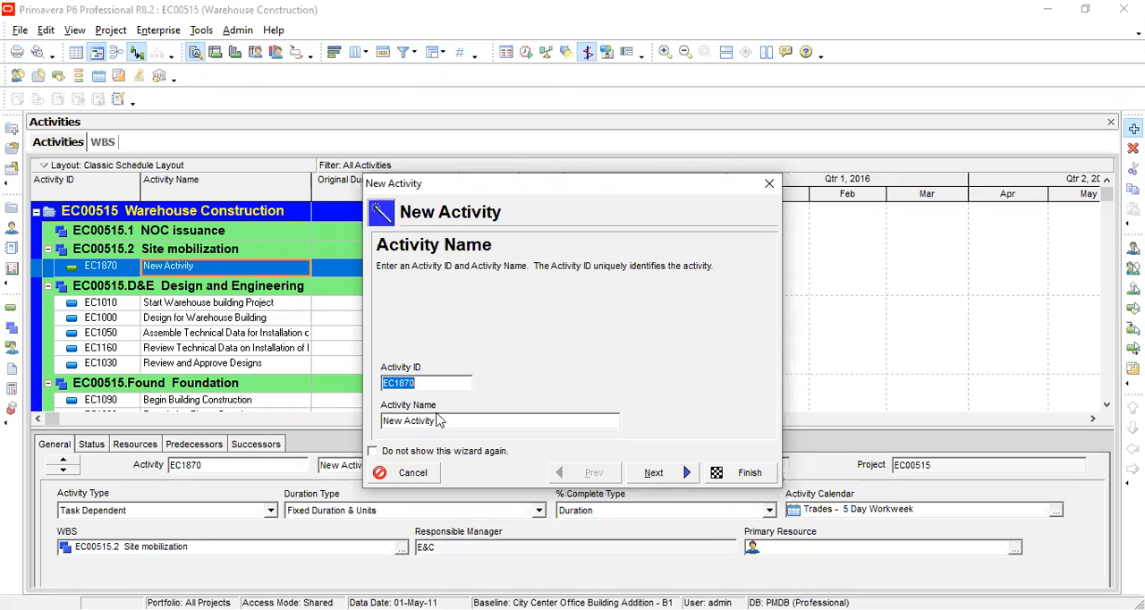
pyautogui.moveTo(446, 421); pyautogui.dragTo(376, 421)
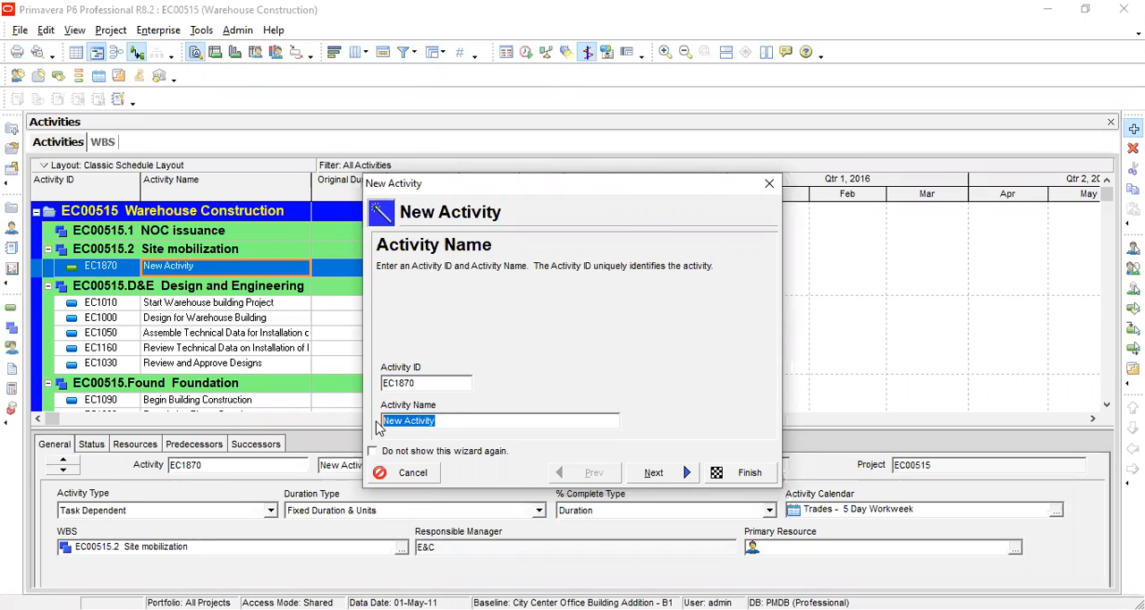
pyautogui.write('Camp office construction')
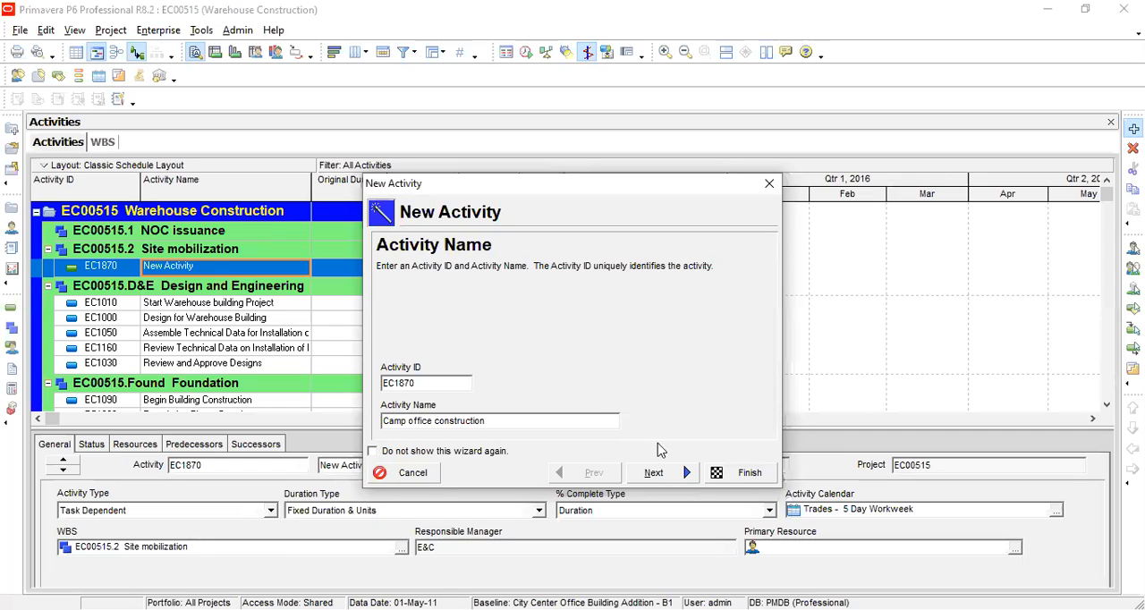
# Step: Keep the new activity in the EC00515.2 Site mobilization WBS element and accept the Task Dependent activity type
pyautogui.click(653, 472)
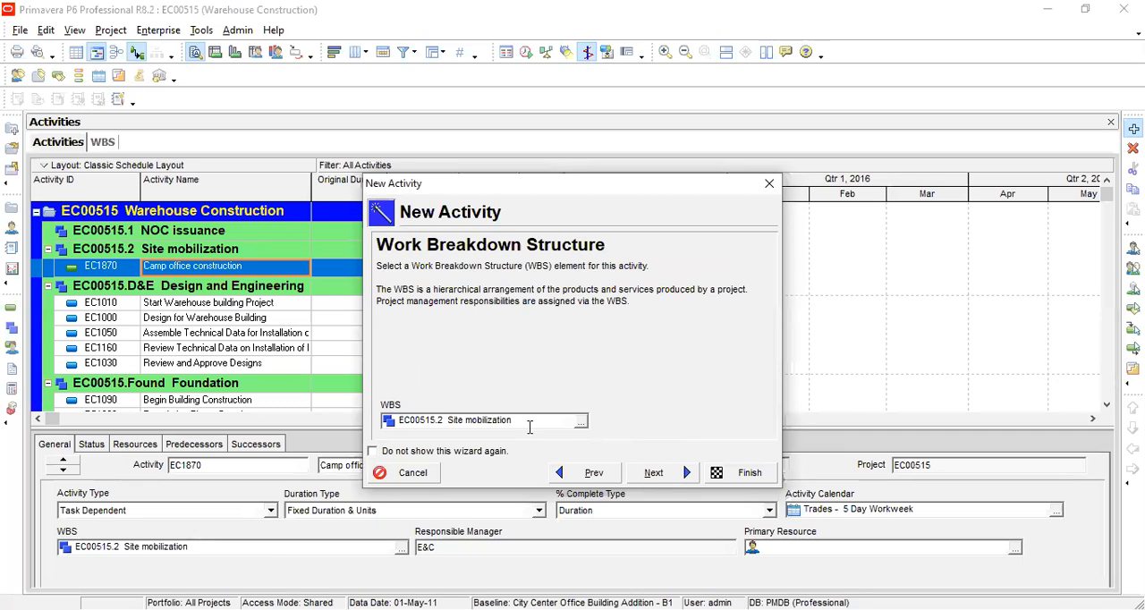
pyautogui.click(580, 425)
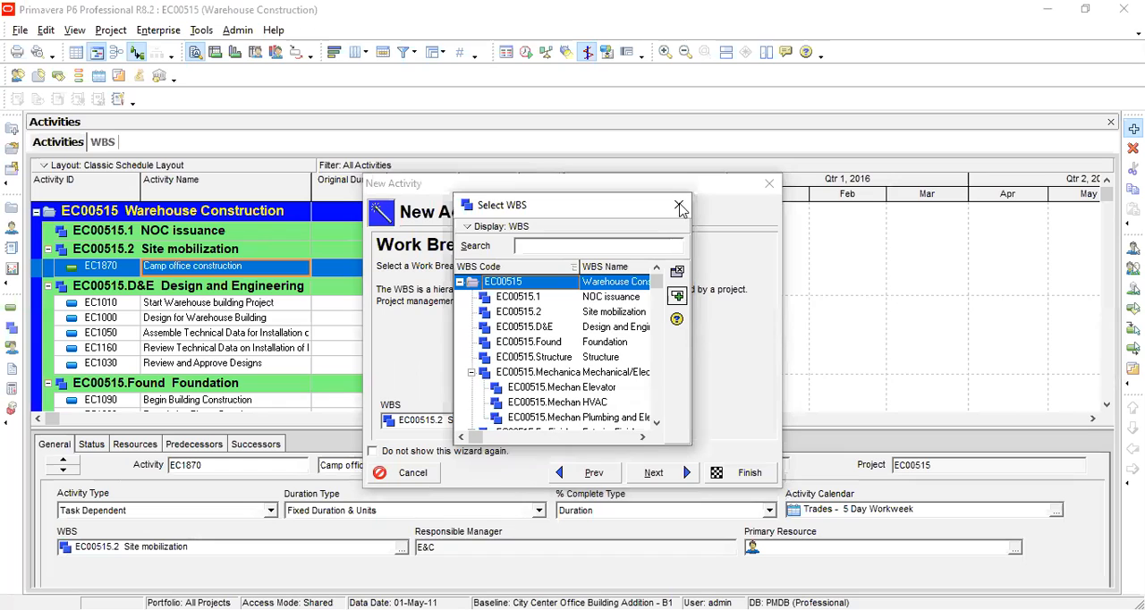
pyautogui.click(679, 208)
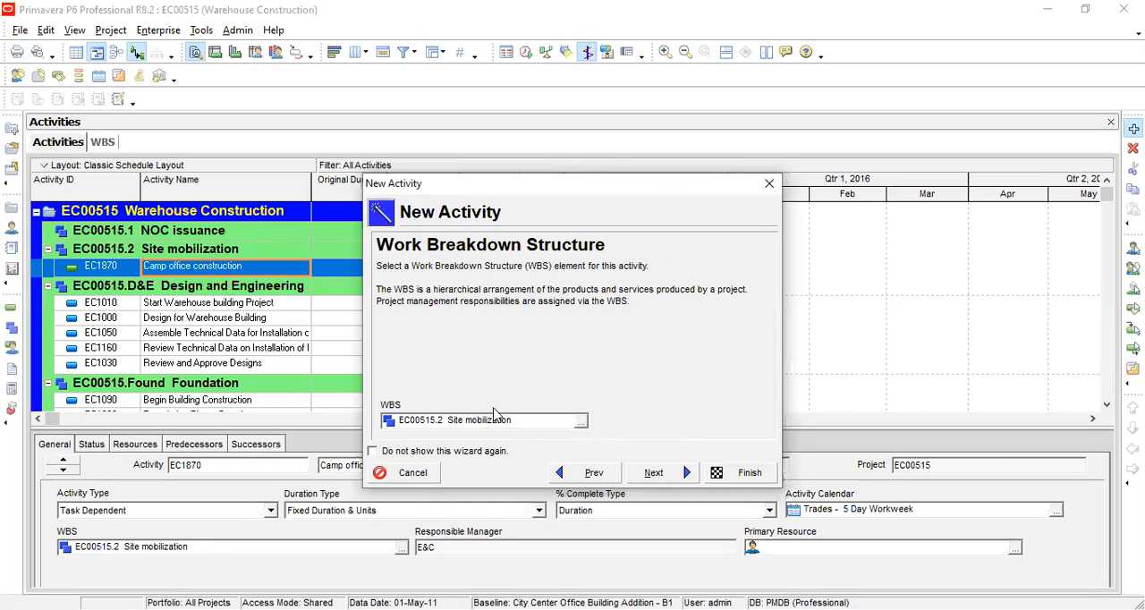
pyautogui.click(523, 420)
pyautogui.click(661, 473)
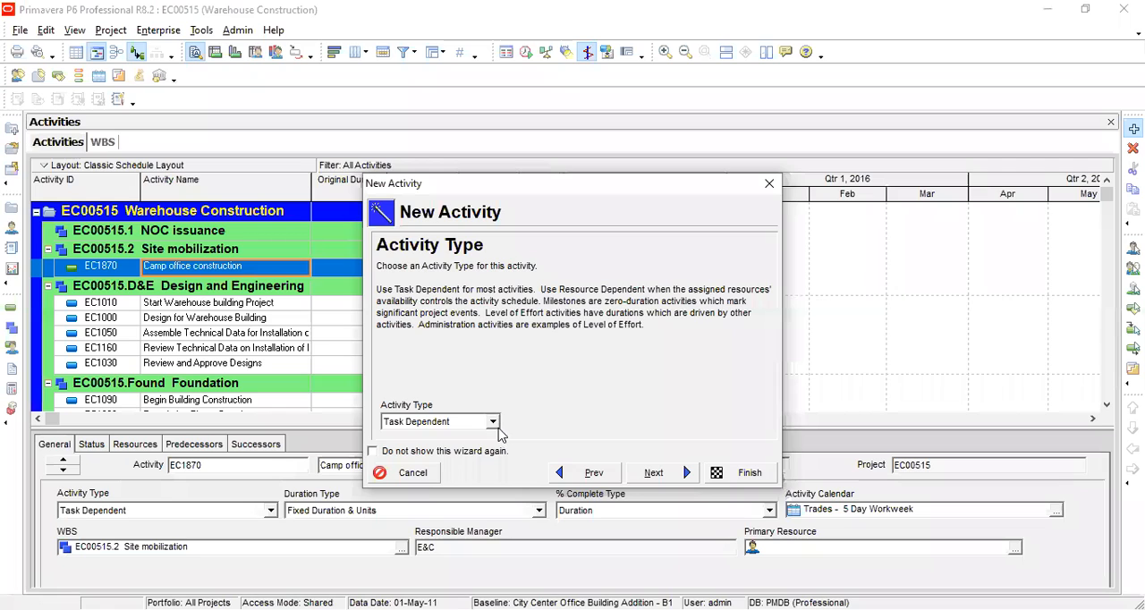
pyautogui.click(663, 475)
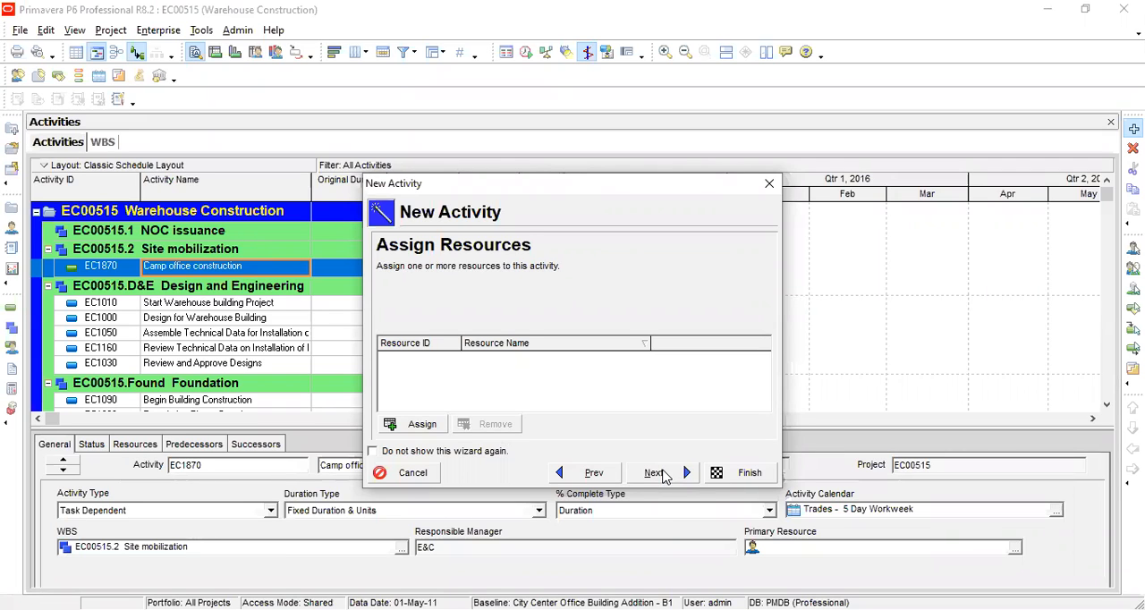
# Step: Assign the GenLabor (Laborer-Construction) resource to the Camp office construction activity
pyautogui.click(434, 432)
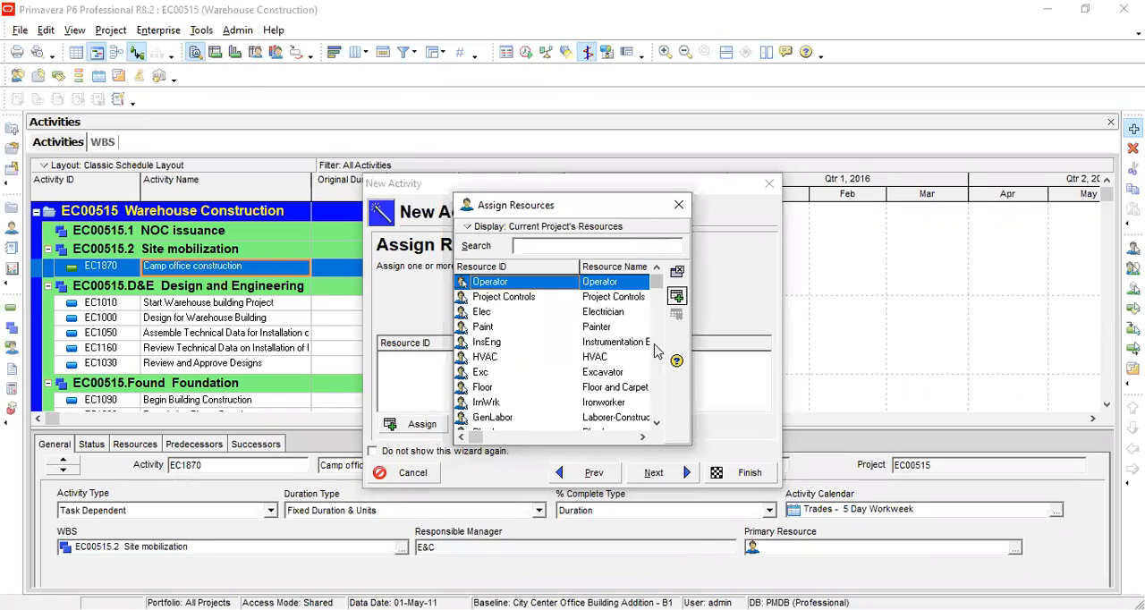
pyautogui.scroll(-2, 653, 351)
pyautogui.scroll(2, 654, 351)
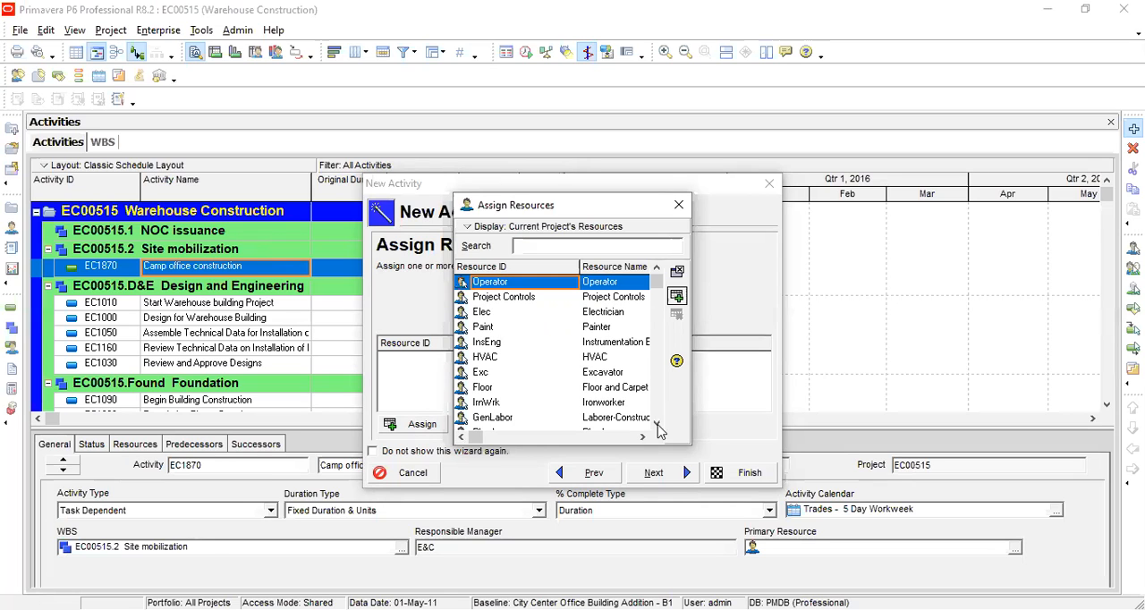
pyautogui.click(590, 420)
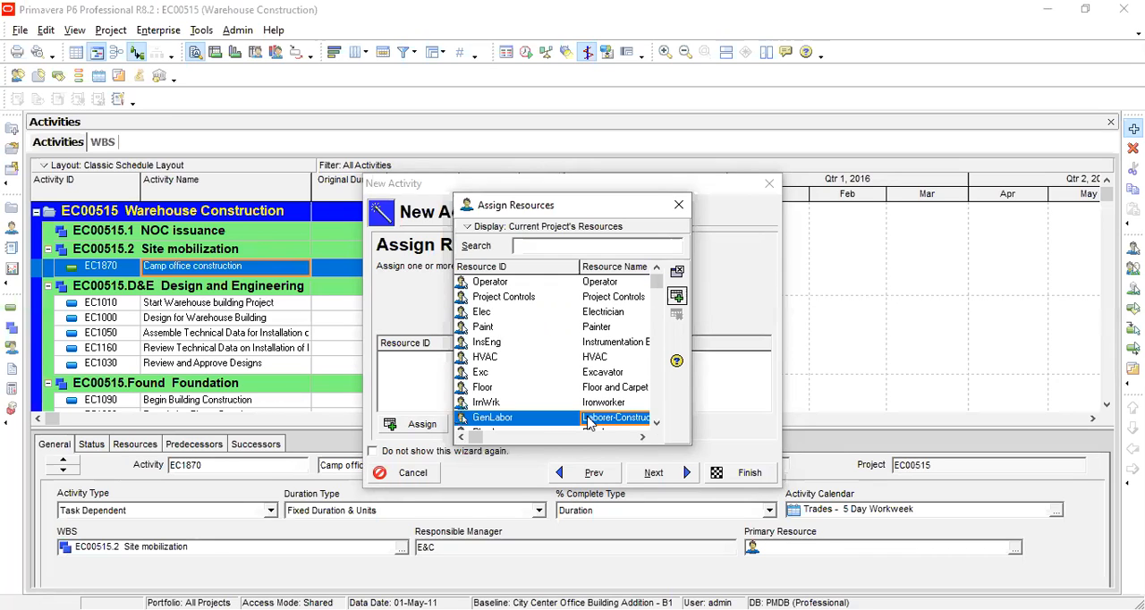
pyautogui.click(676, 298)
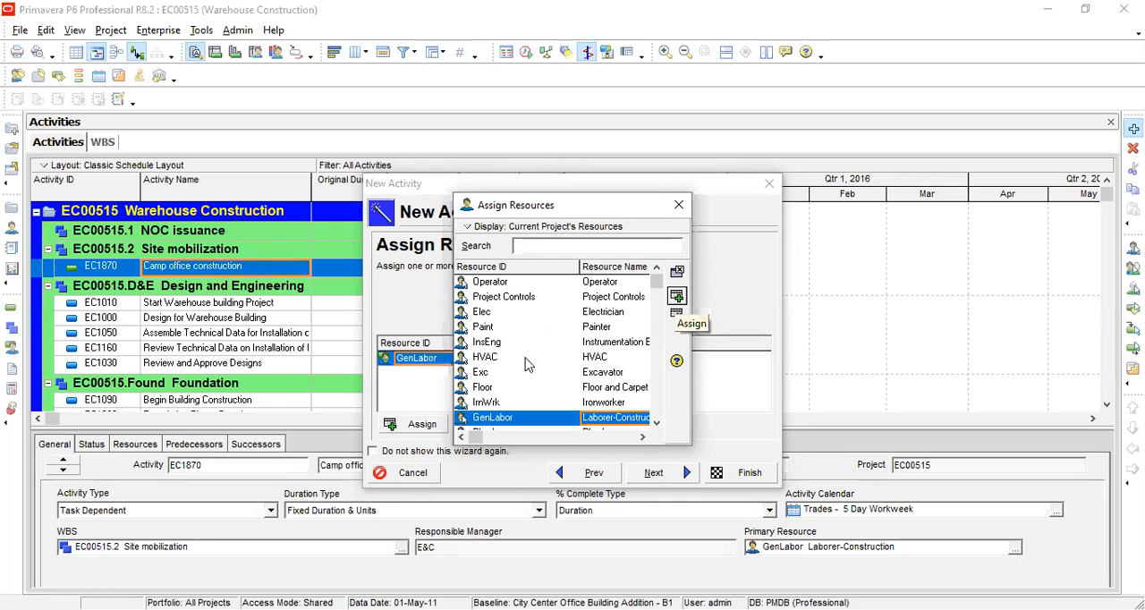
pyautogui.press('Escape')
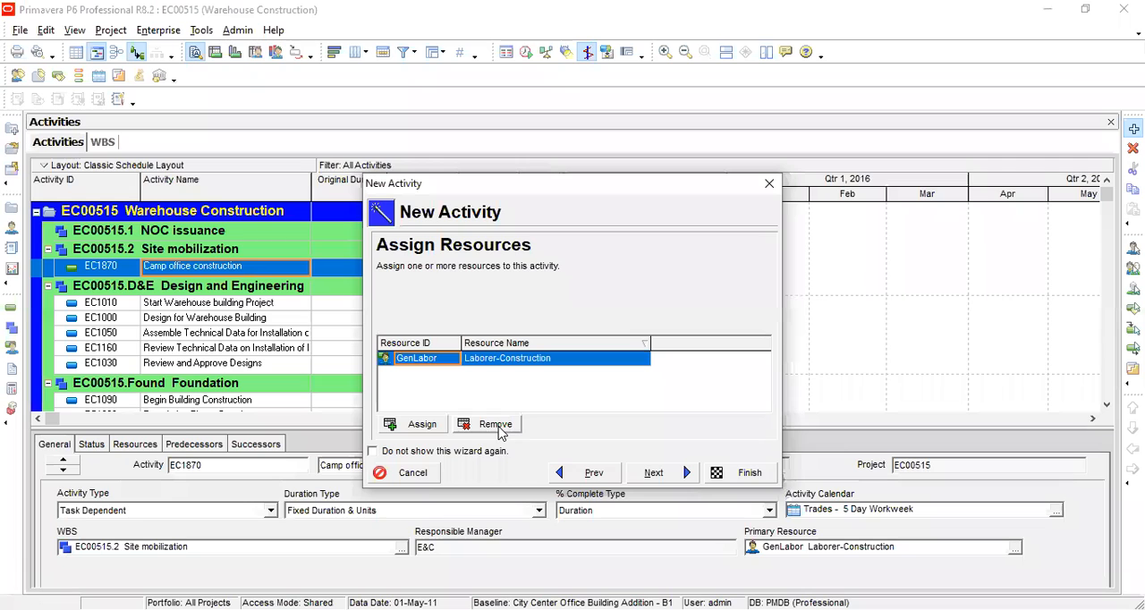
# Step: Give the activity the Fixed Duration & Units duration type, a duration of 6 days and 48 total labor units
pyautogui.click(651, 473)
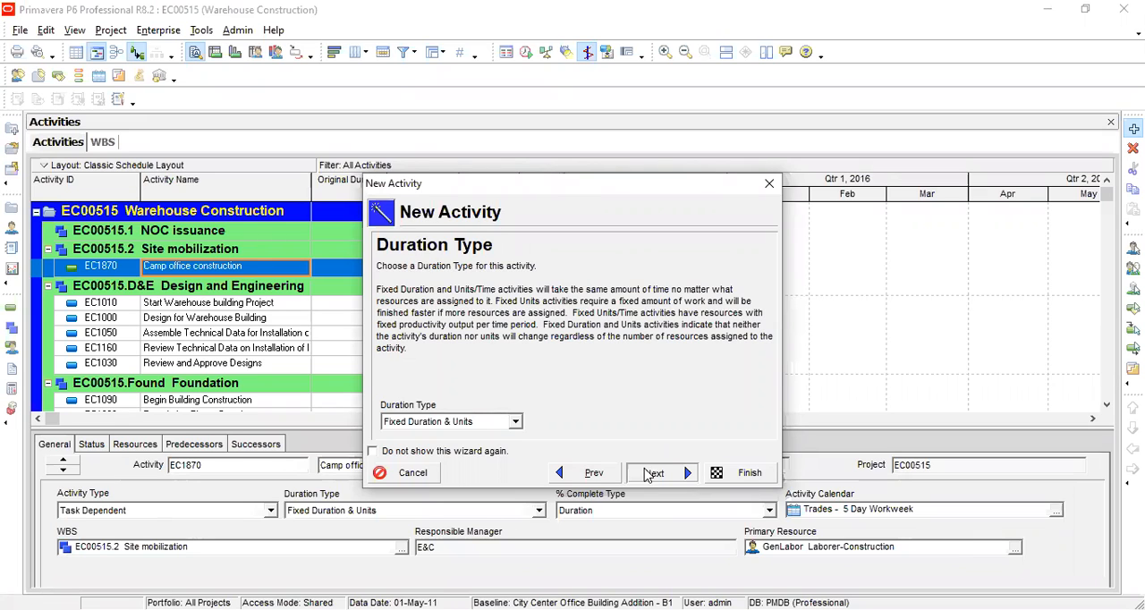
pyautogui.click(651, 473)
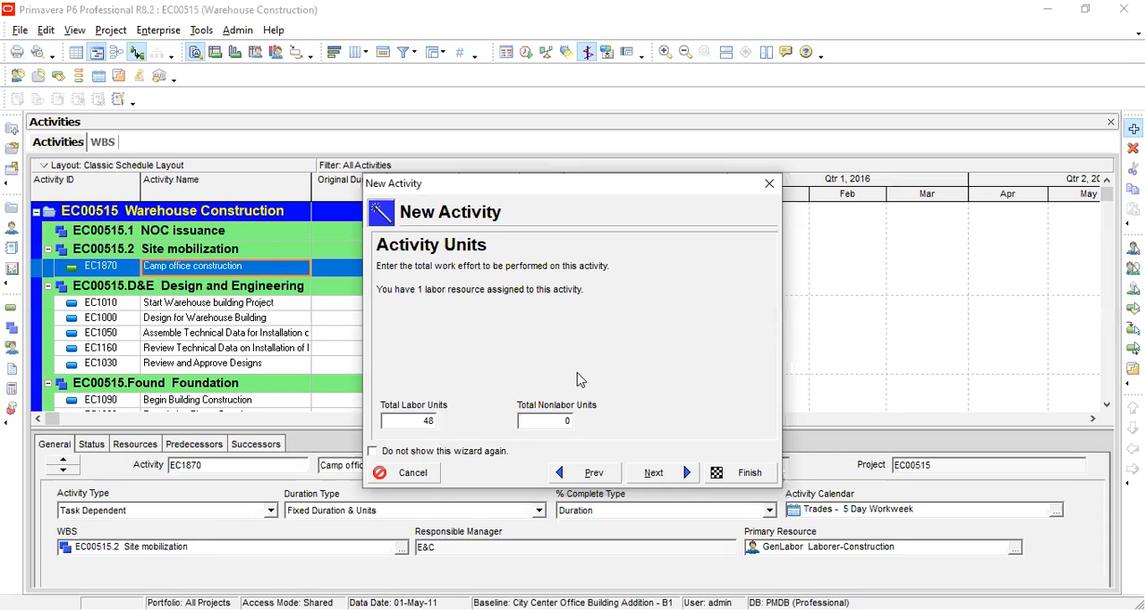
pyautogui.click(658, 473)
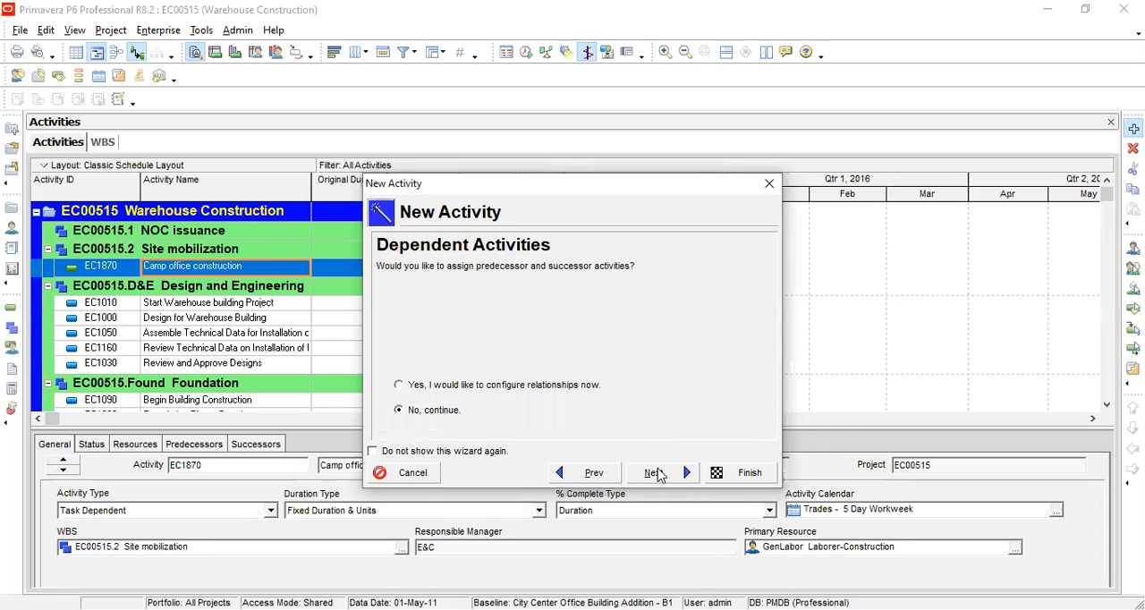
# Step: Choose to configure the new activity's predecessor and successor relationships now
pyautogui.click(476, 389)
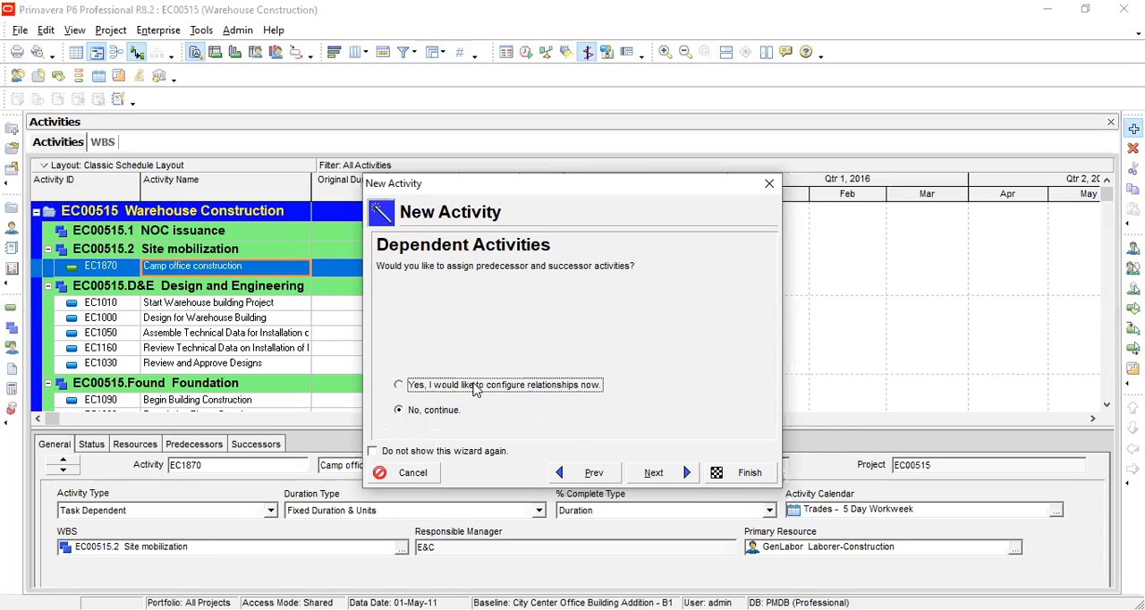
pyautogui.click(425, 412)
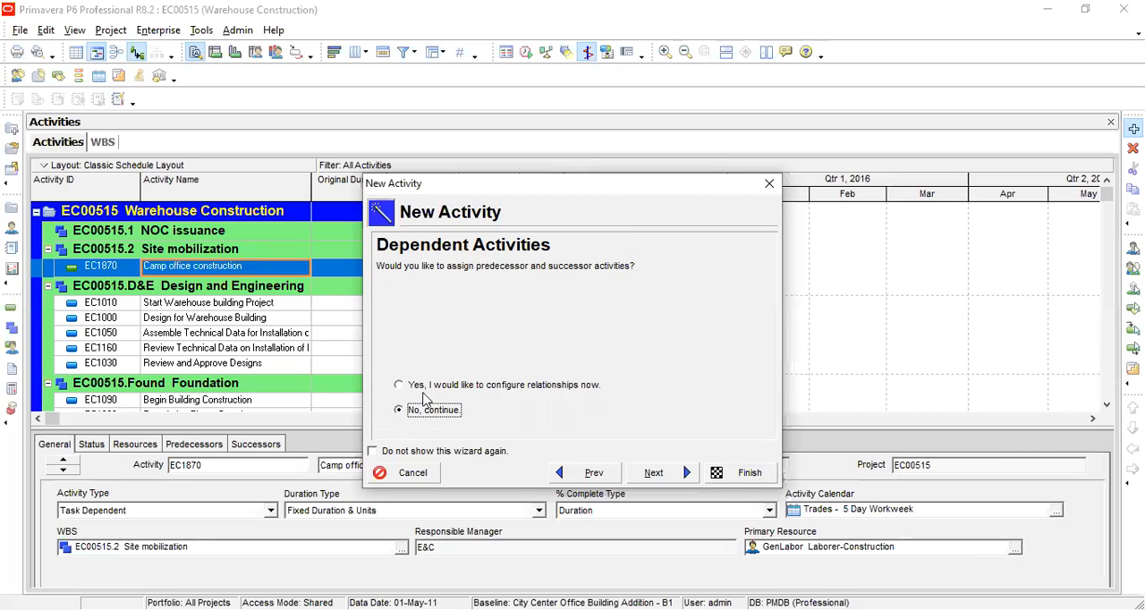
pyautogui.click(425, 390)
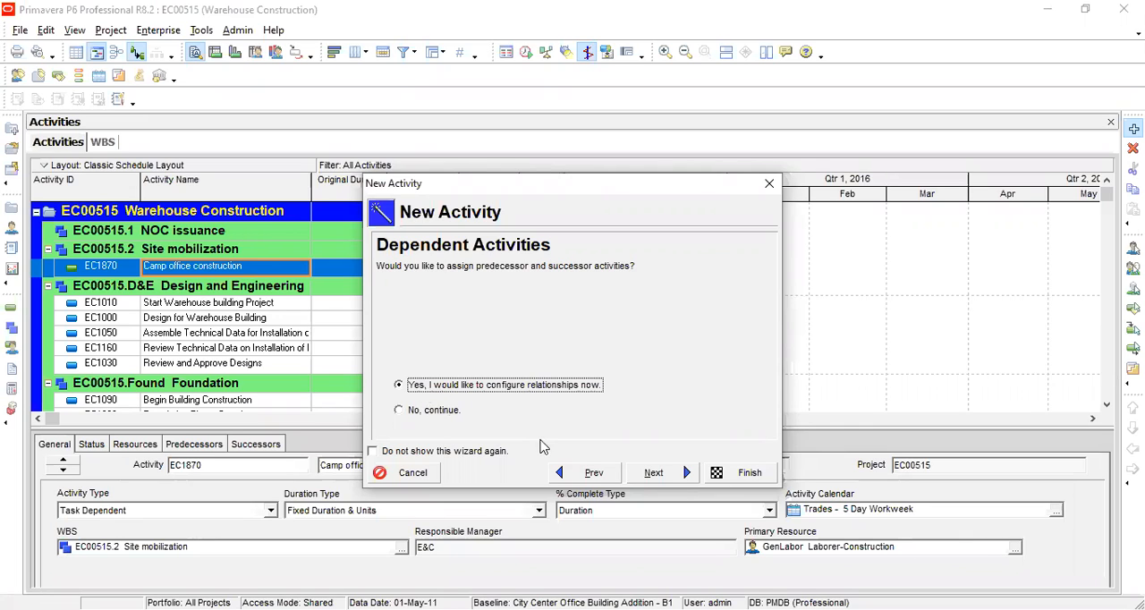
pyautogui.click(642, 479)
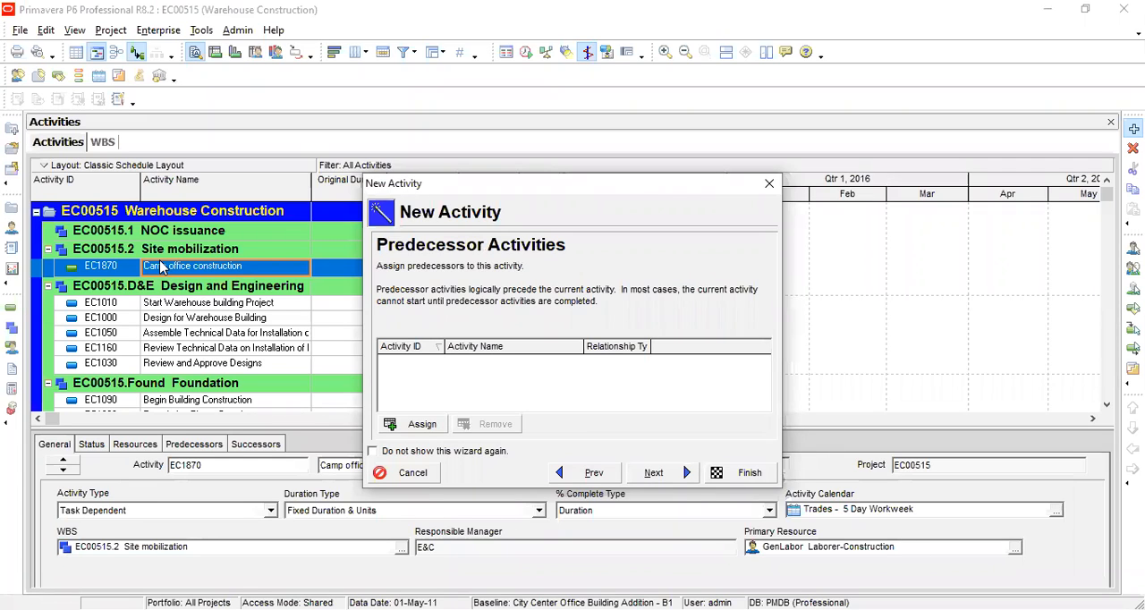
pyautogui.click(422, 425)
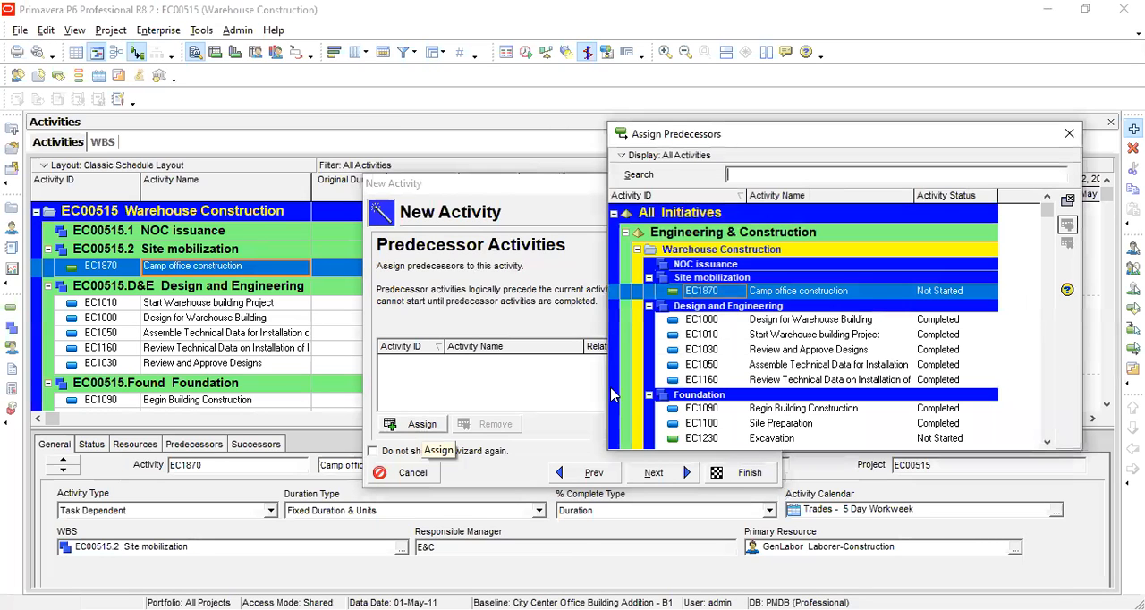
pyautogui.click(822, 320)
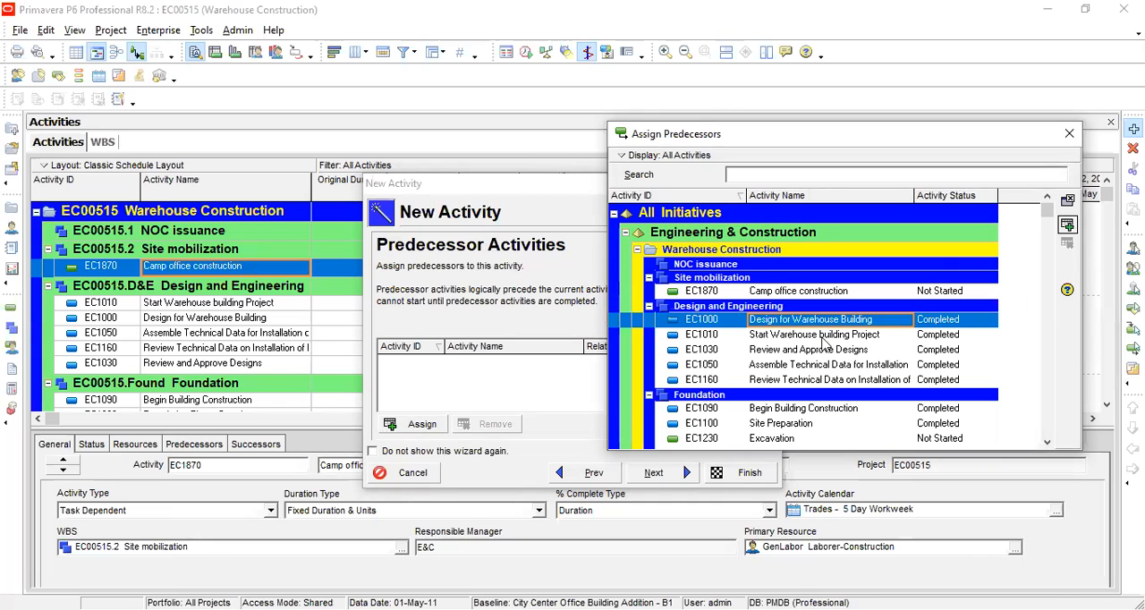
pyautogui.click(558, 395)
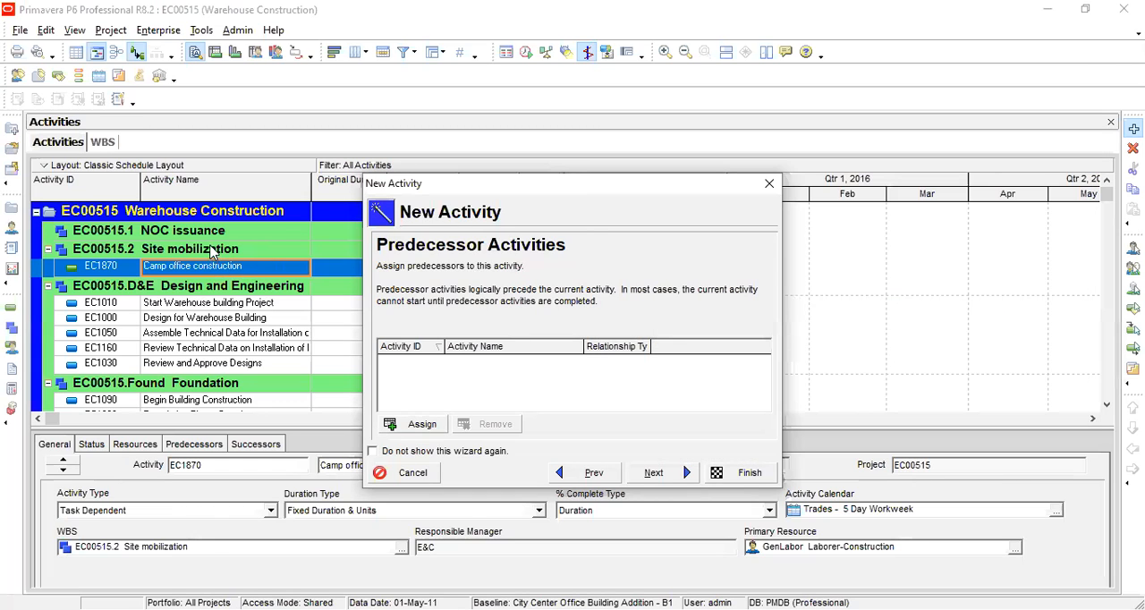
# Step: Leave the predecessors empty and assign EC1010 Start Warehouse building Project as the new activity's successor
pyautogui.click(653, 474)
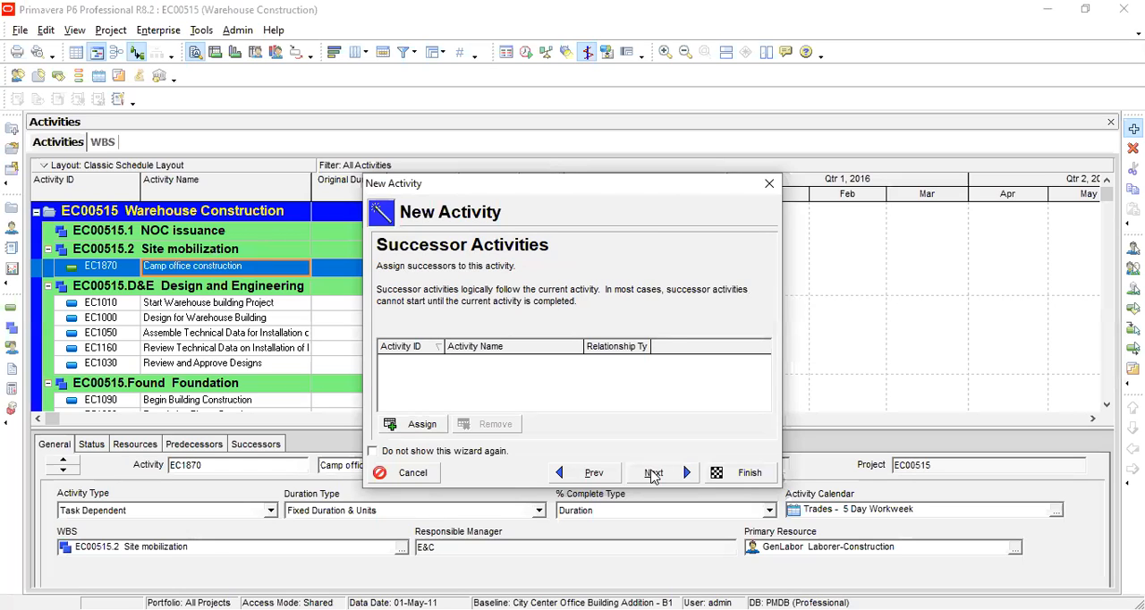
pyautogui.click(421, 425)
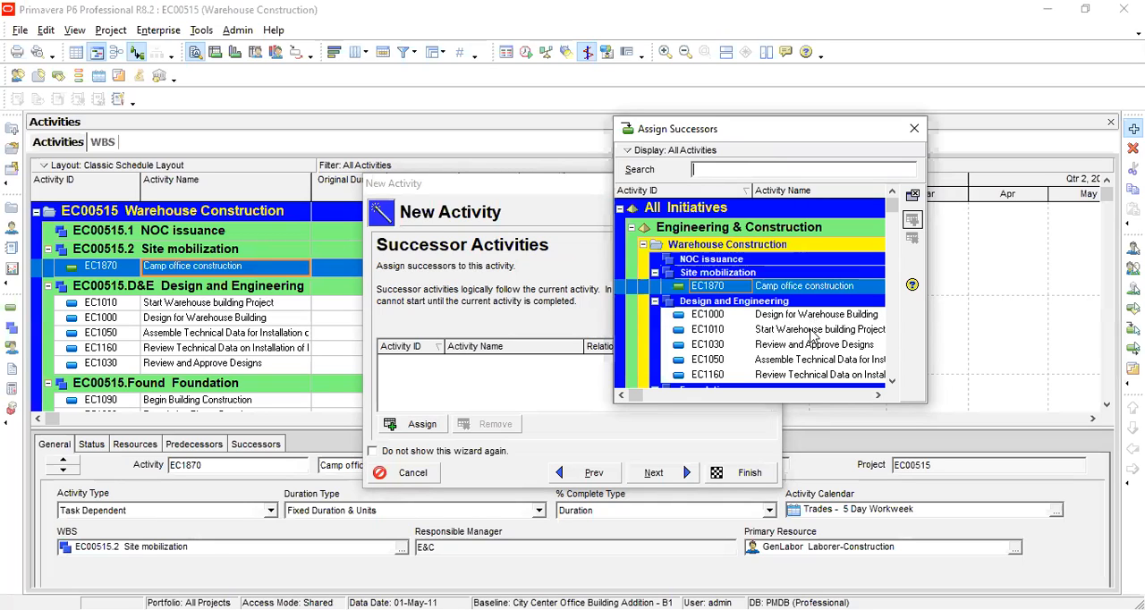
pyautogui.click(812, 331)
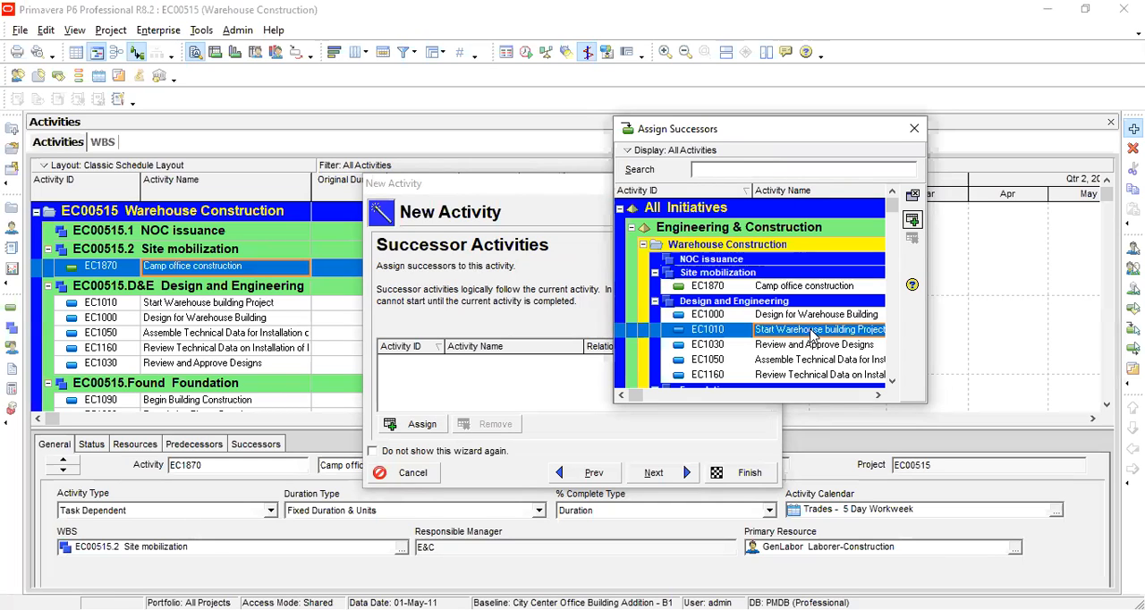
pyautogui.click(911, 219)
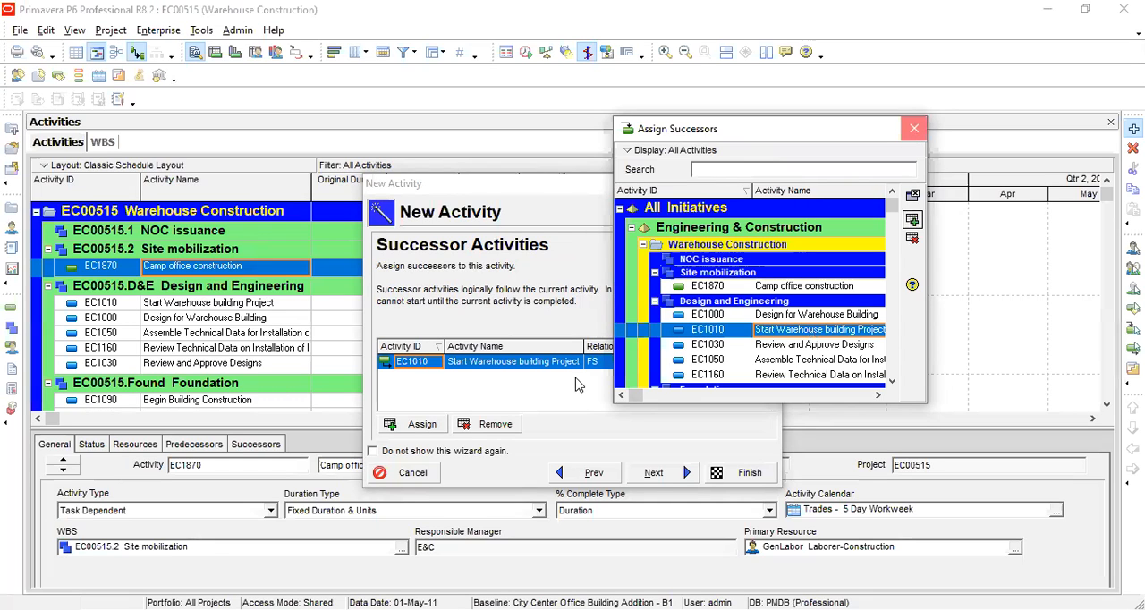
# Step: Decline configuring more activity details and finish creating the Camp office construction activity
pyautogui.click(652, 473)
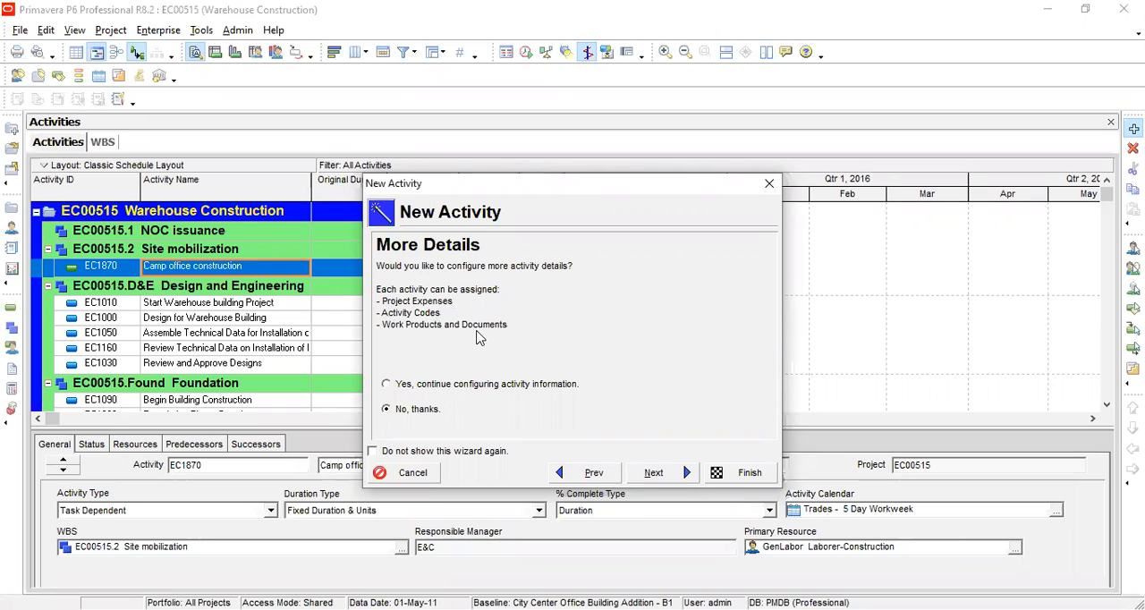
pyautogui.click(652, 473)
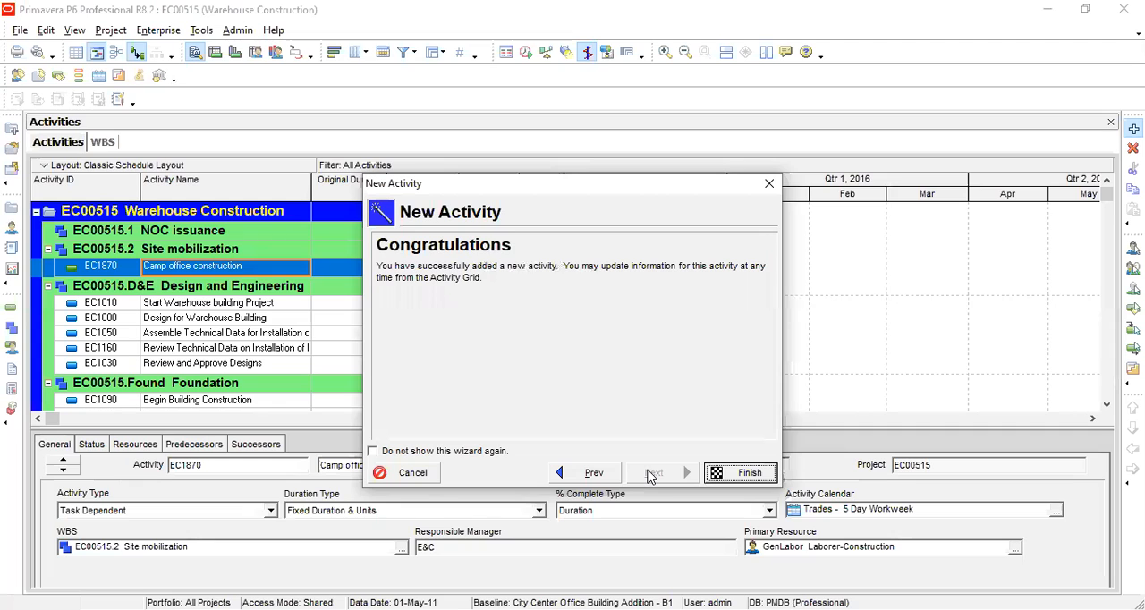
pyautogui.click(716, 474)
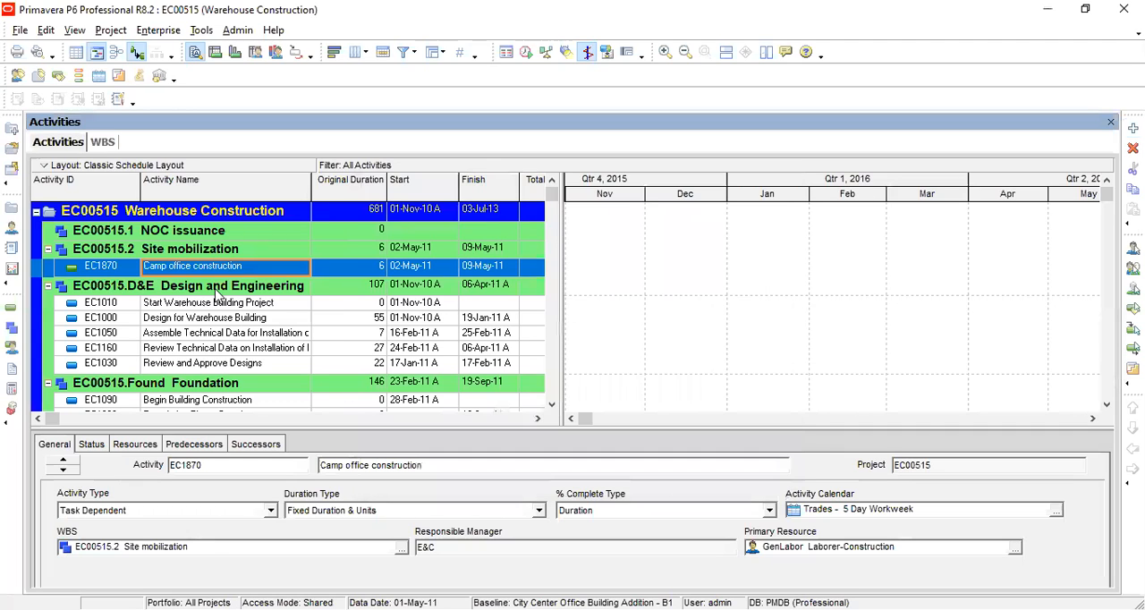
# Step: Set the original duration of the Camp office construction activity to 12 days
pyautogui.click(216, 285)
pyautogui.click(216, 268)
pyautogui.click(372, 267)
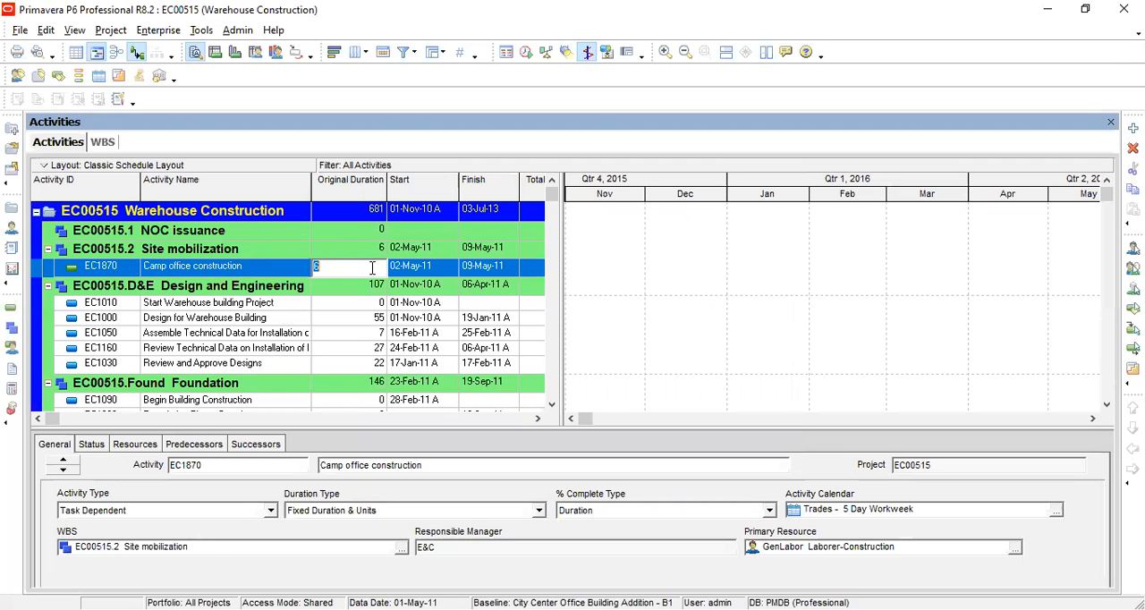
pyautogui.write('12')
pyautogui.press('Return')
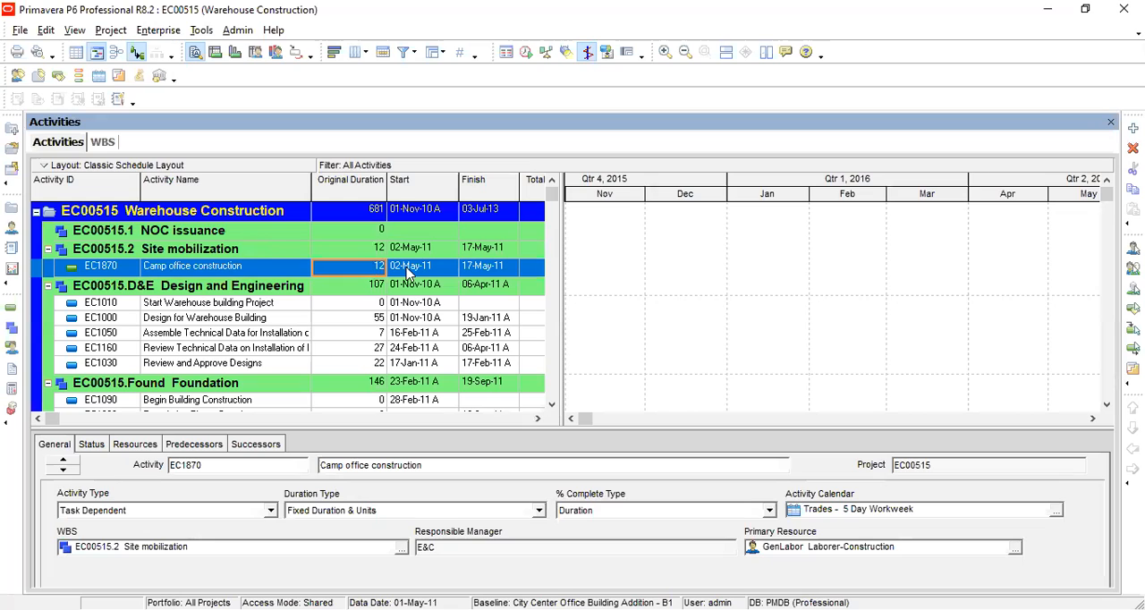
pyautogui.click(407, 272)
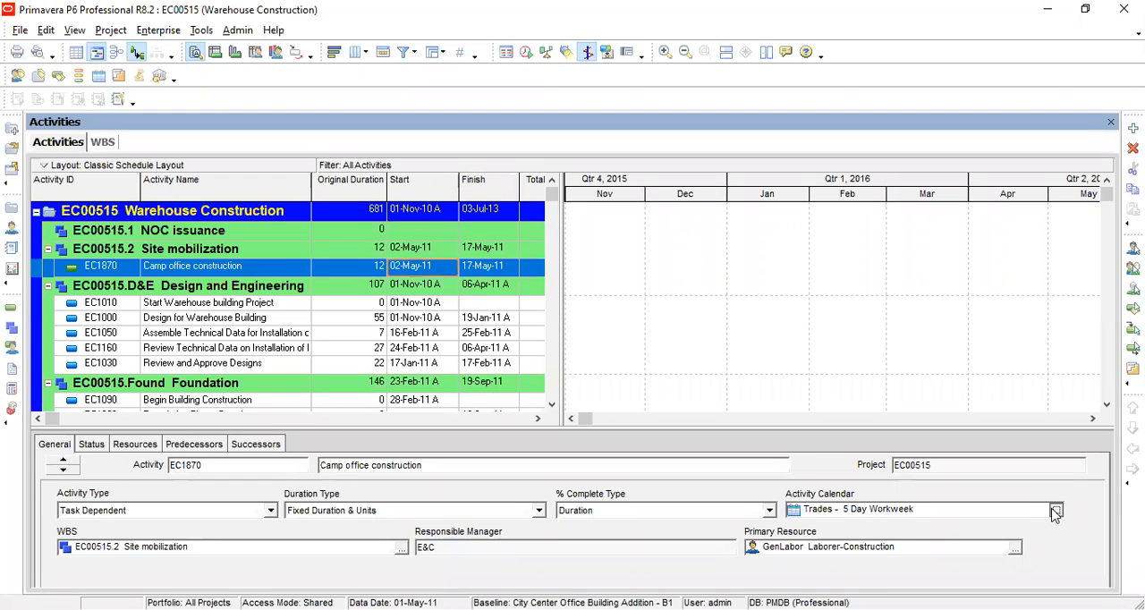
pyautogui.click(1055, 509)
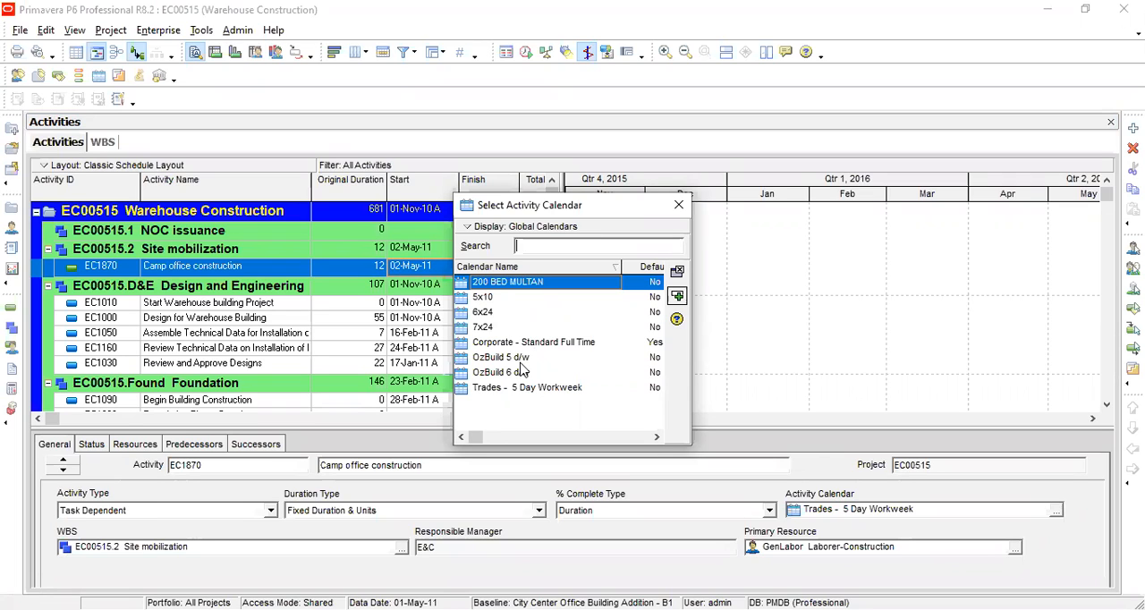
pyautogui.click(498, 301)
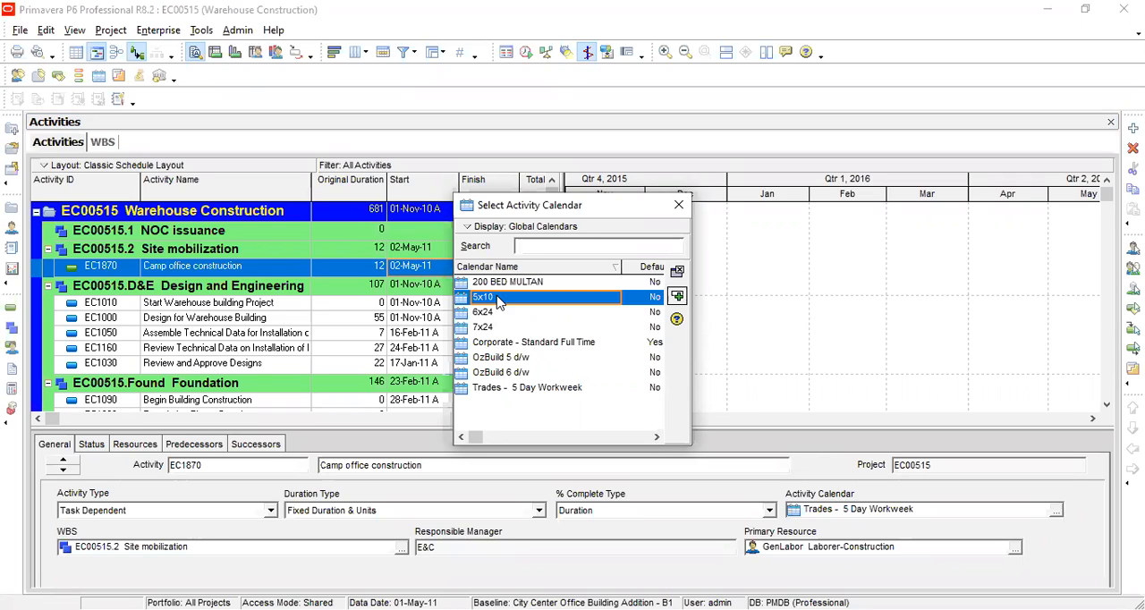
pyautogui.click(499, 315)
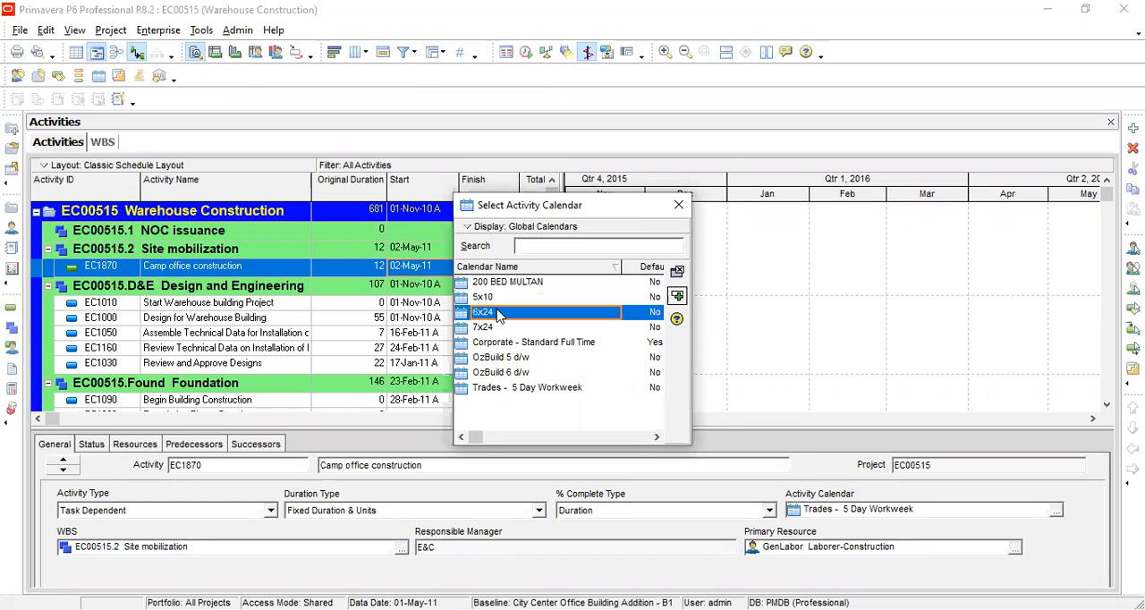
pyautogui.click(678, 208)
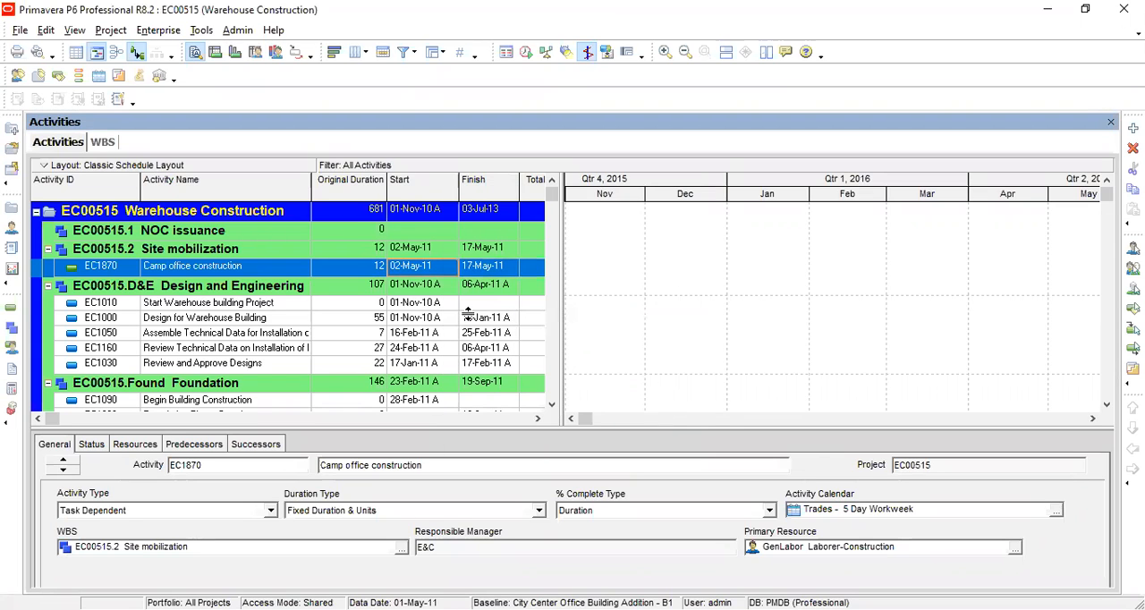
# Step: Add a project calendar copied from the global 5x10 calendar and name it "6 days per week"
pyautogui.click(182, 32)
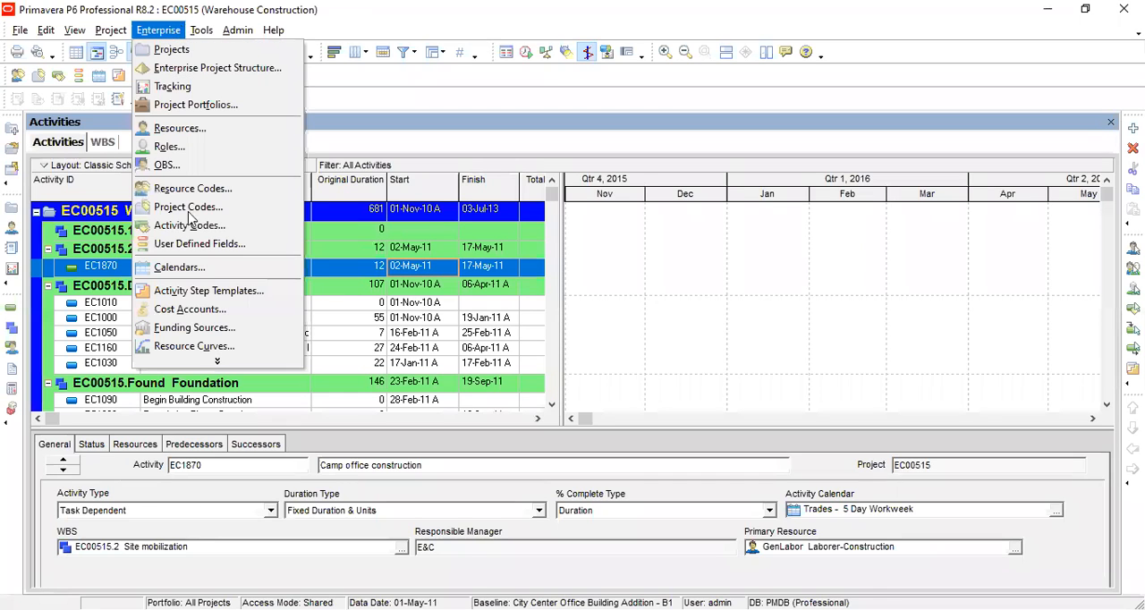
pyautogui.click(192, 268)
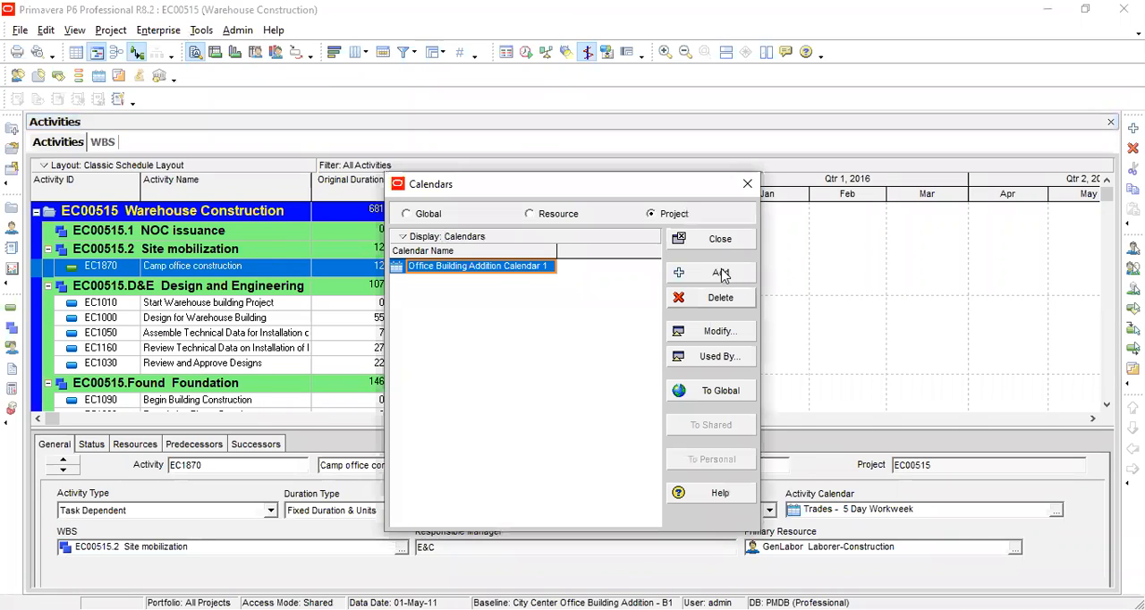
pyautogui.click(720, 273)
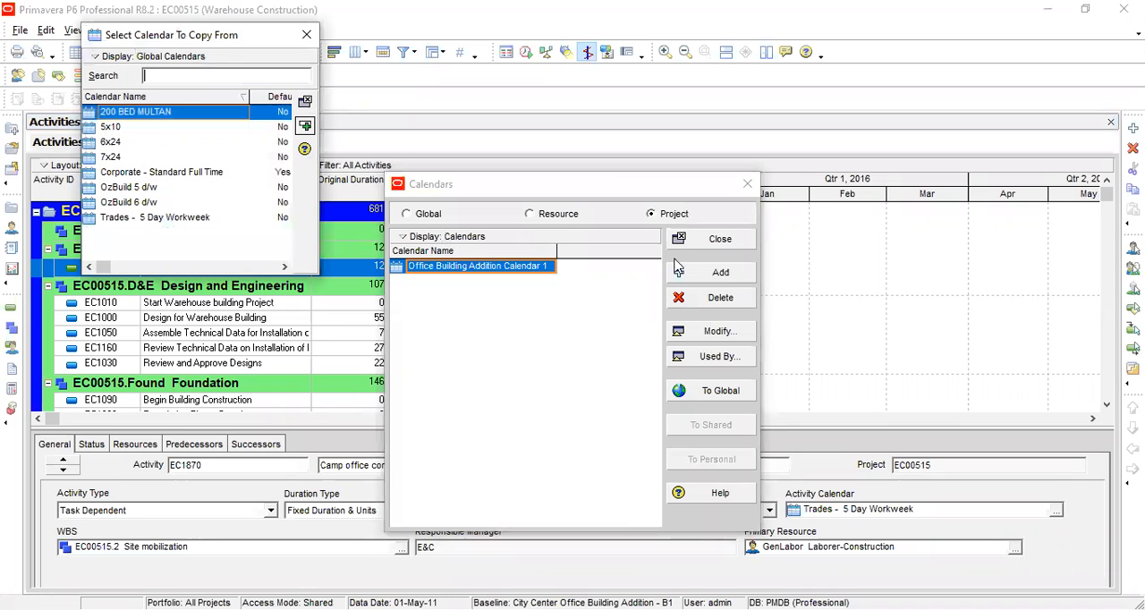
pyautogui.click(224, 127)
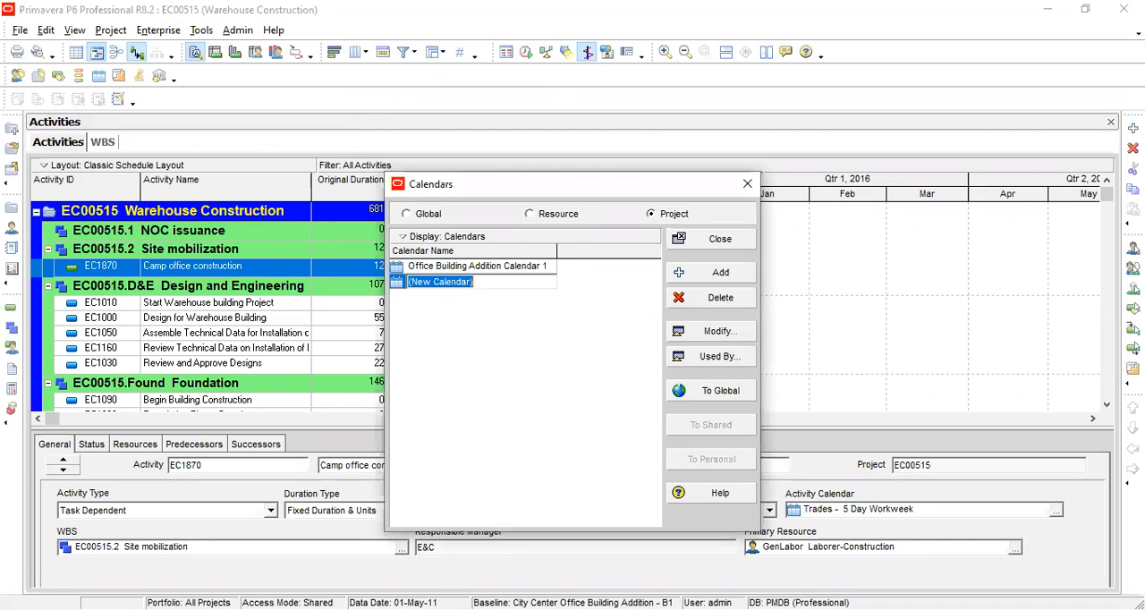
pyautogui.write('A')
pyautogui.press('BackSpace')
pyautogui.write('6 days per week')
pyautogui.click(626, 324)
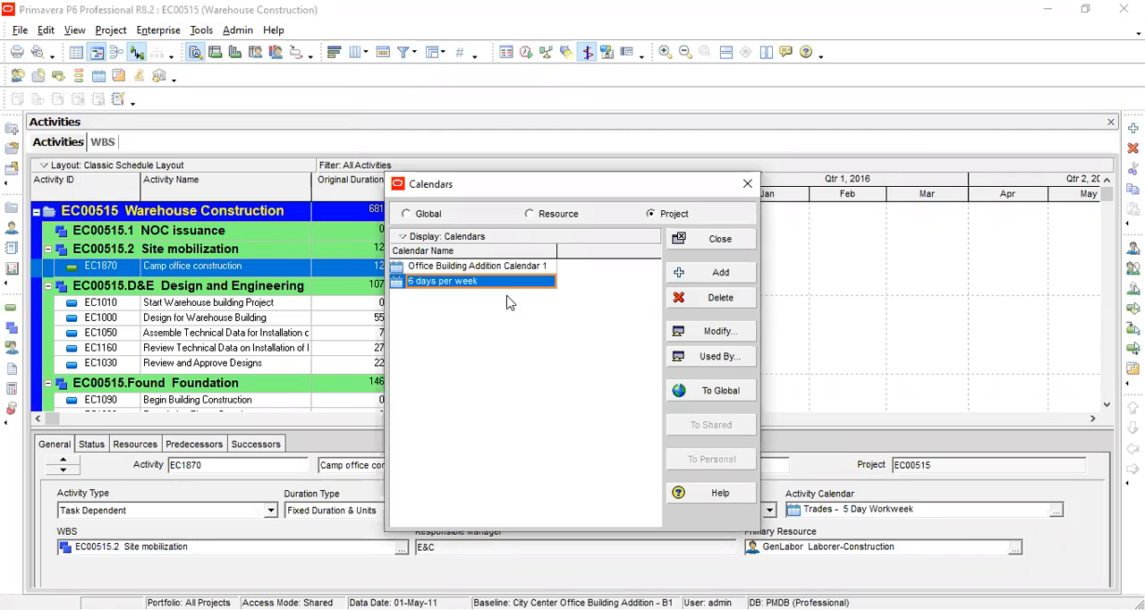
# Step: Set the work hours per day to 8 for 22 December 2020 in the "6 days per week" calendar
pyautogui.click(720, 344)
pyautogui.doubleClick(628, 224)
pyautogui.write('8')
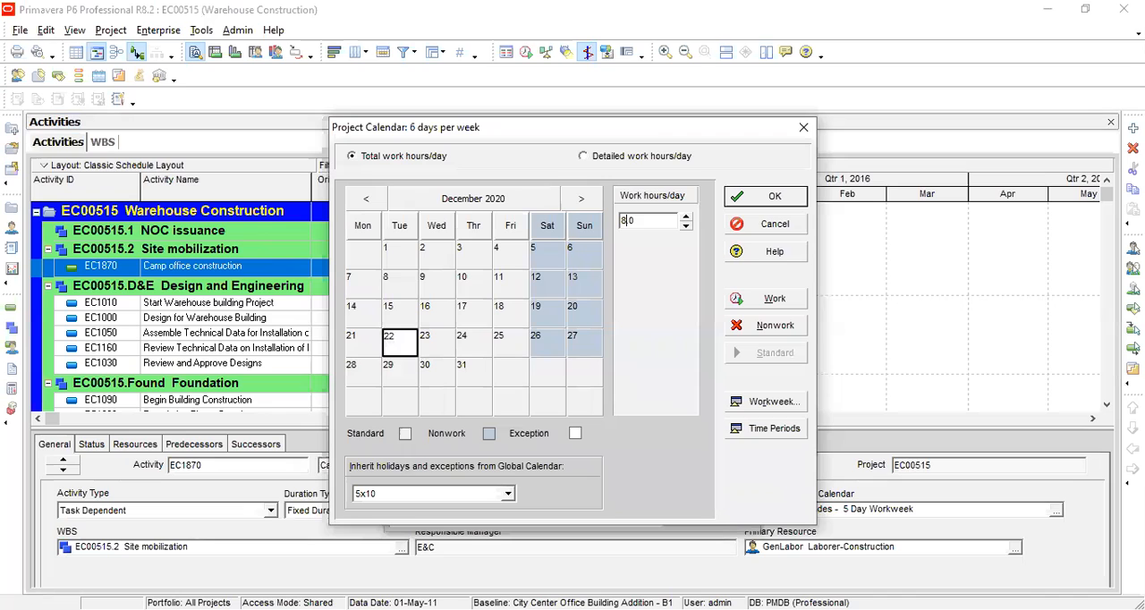
pyautogui.press('Return')
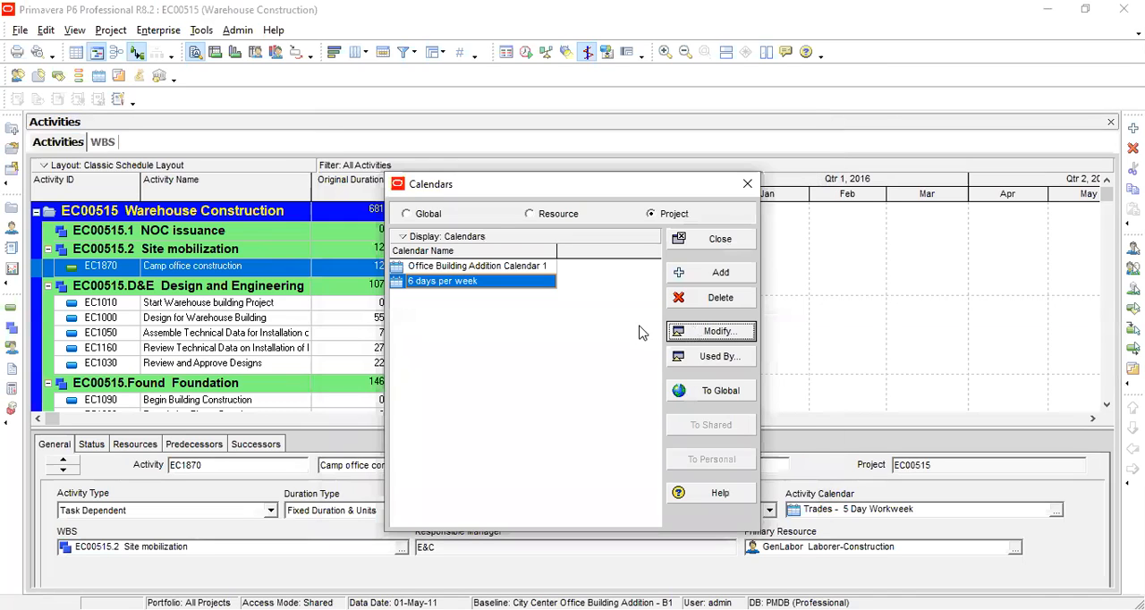
# Step: Set the "6 days per week" calendar's standard work hours to 8 for each day from Monday to Saturday and save it
pyautogui.press('Return')
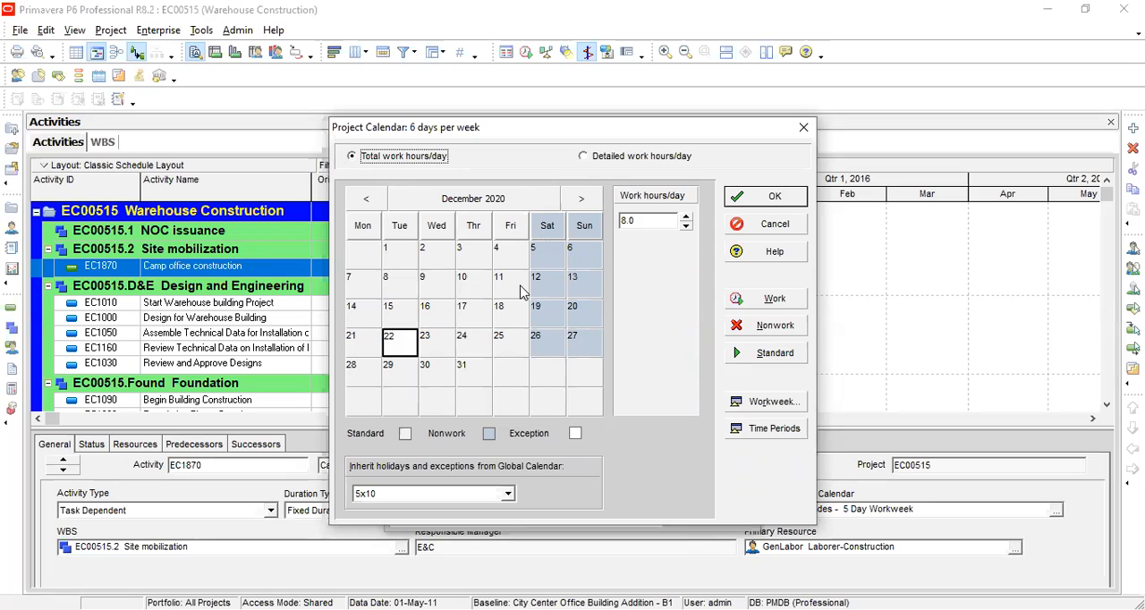
pyautogui.click(756, 402)
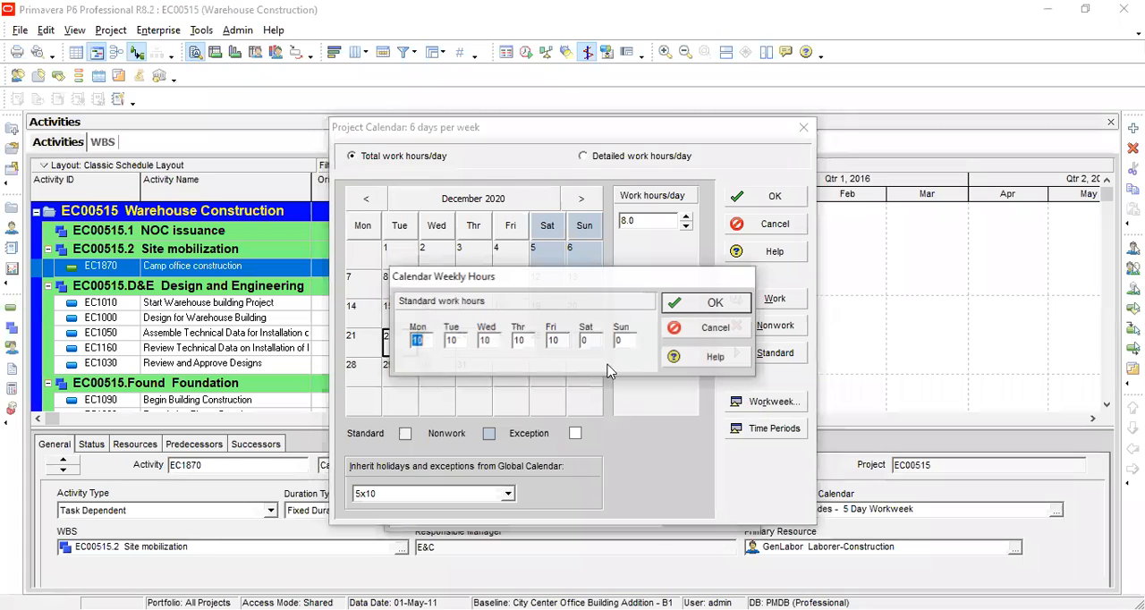
pyautogui.doubleClick(587, 342)
pyautogui.write('8')
pyautogui.doubleClick(581, 340)
pyautogui.hotkey('shift', 'Tab')
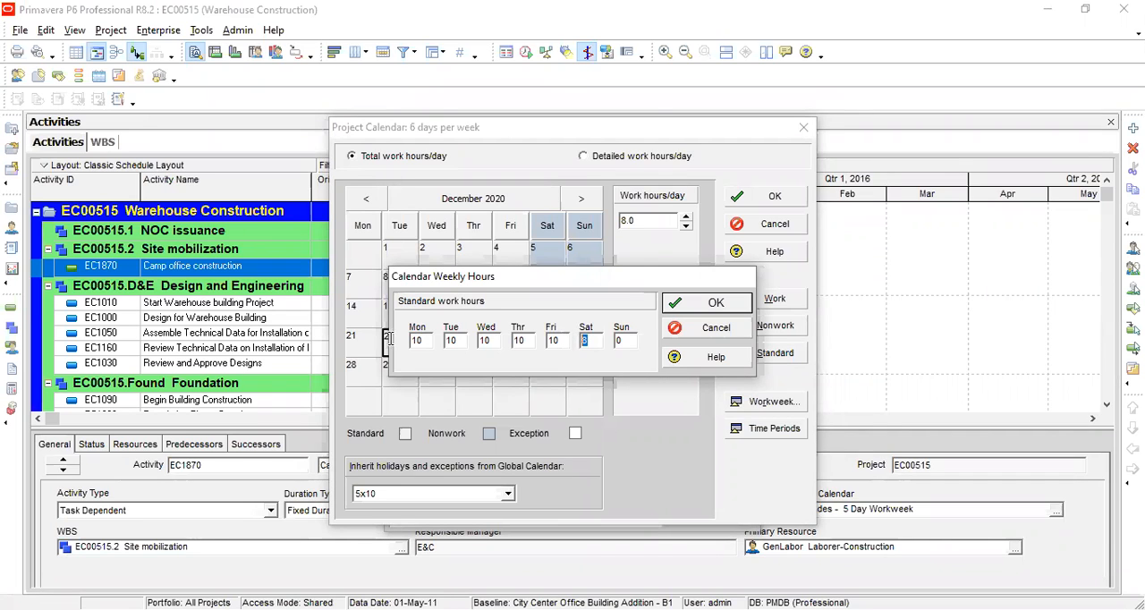
pyautogui.write('8')
pyautogui.hotkey('shift', 'Tab')
pyautogui.write('8')
pyautogui.hotkey('shift', 'Tab')
pyautogui.write('8')
pyautogui.hotkey('shift', 'Tab')
pyautogui.write('8')
pyautogui.hotkey('shift', 'Tab')
pyautogui.write('8')
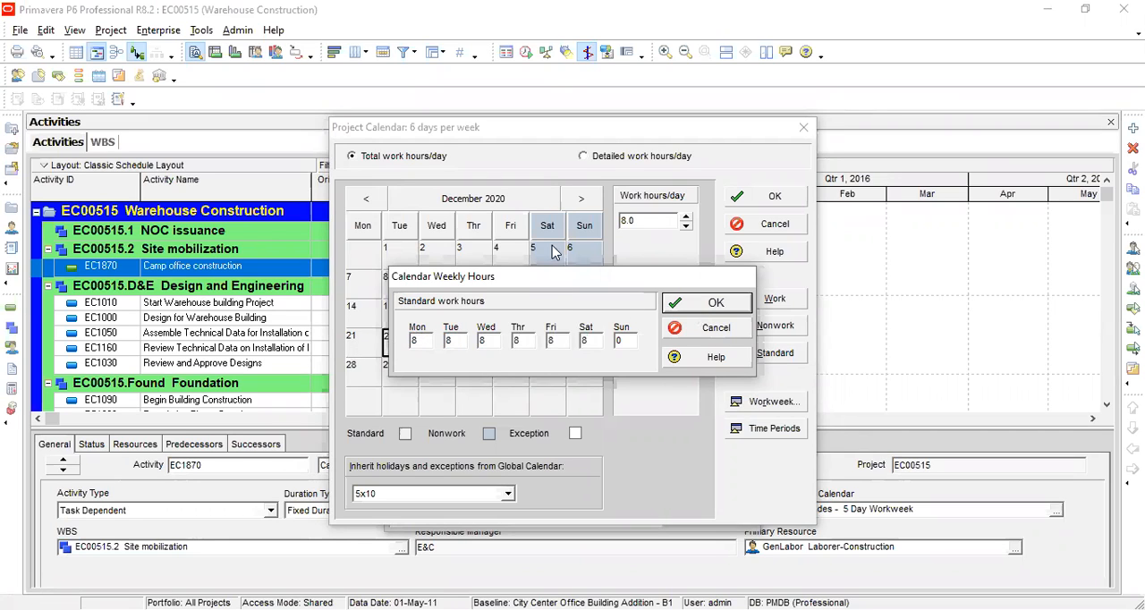
pyautogui.press('Return')
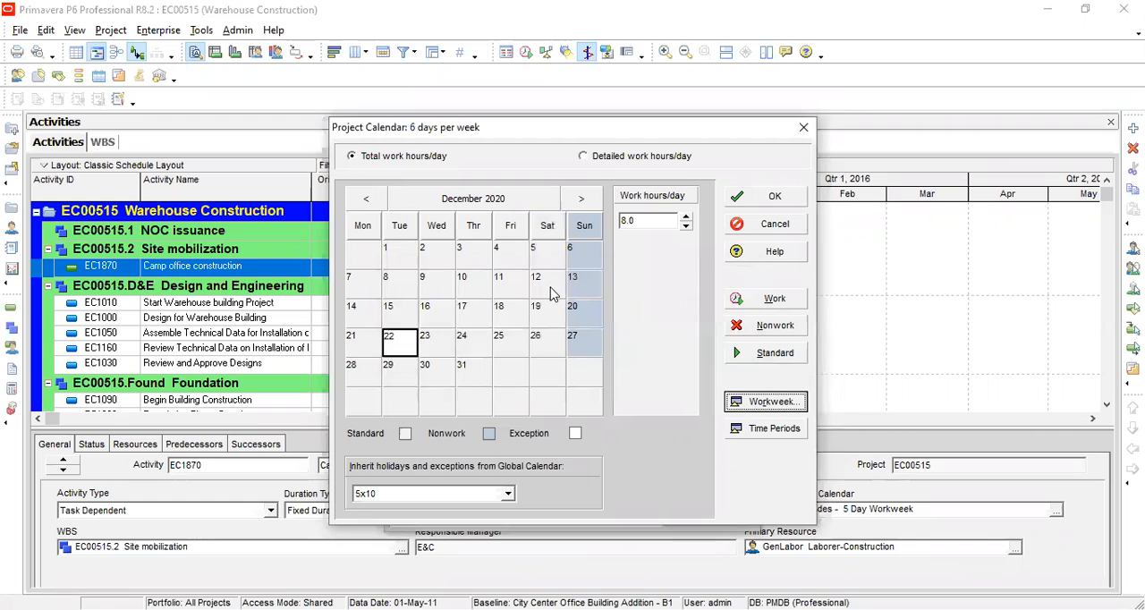
pyautogui.click(776, 200)
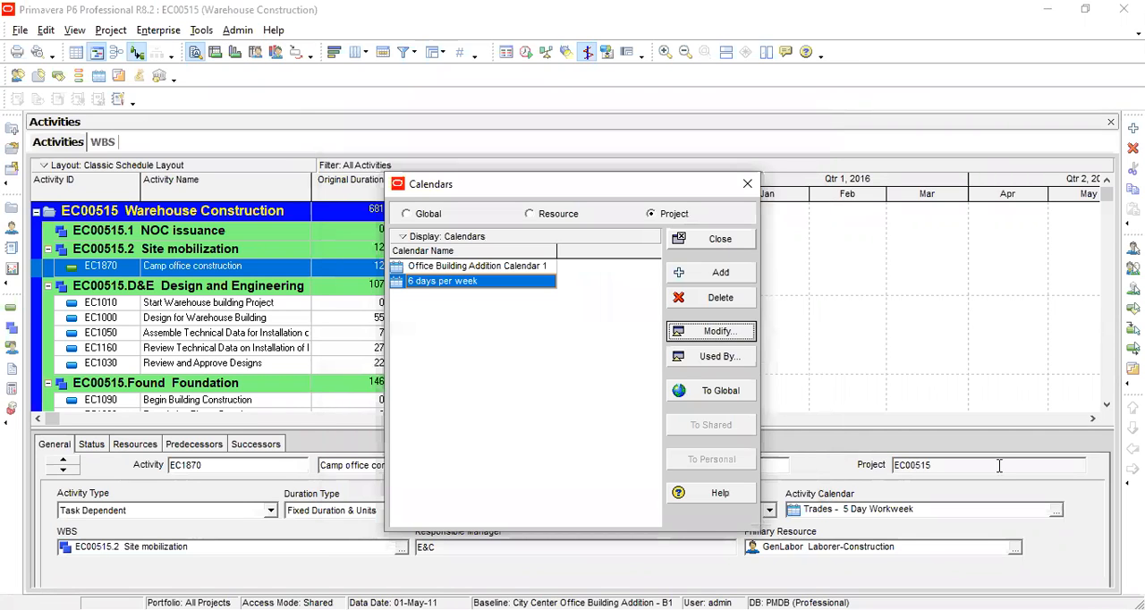
pyautogui.press('Escape')
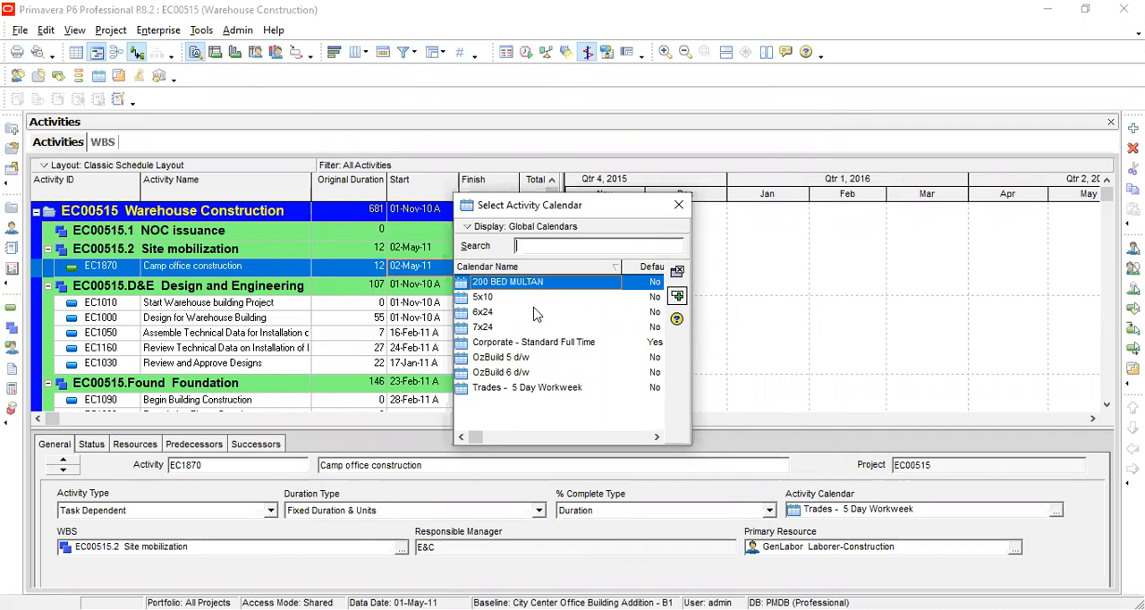
# Step: Assign the global 6x24 calendar to the Camp office construction activity and set its original duration to 12 days
pyautogui.write('6')
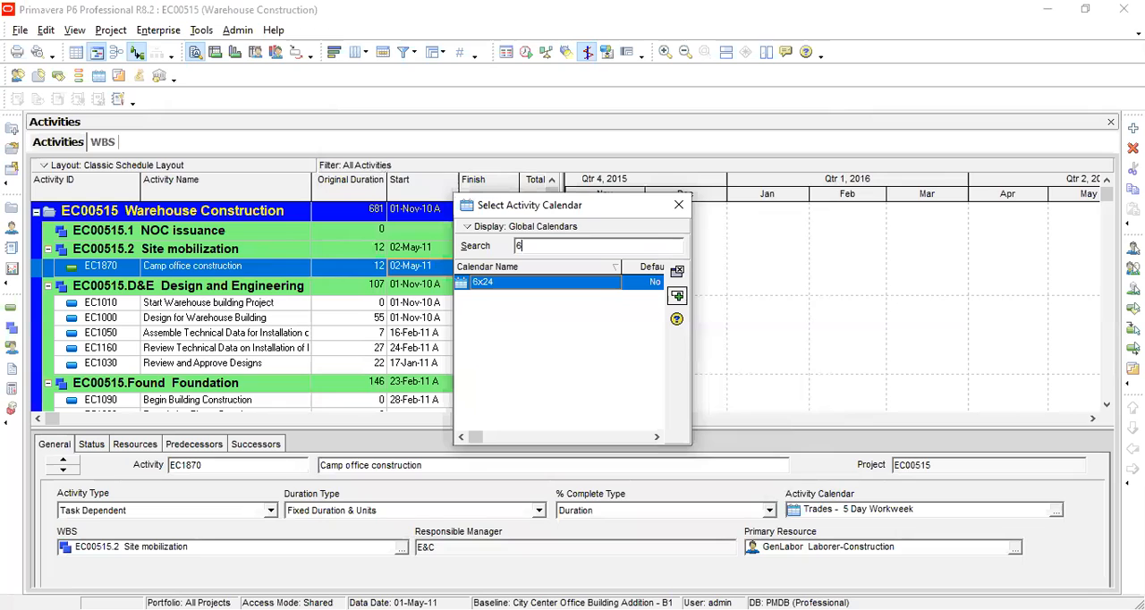
pyautogui.doubleClick(570, 284)
pyautogui.click(362, 270)
pyautogui.click(363, 270)
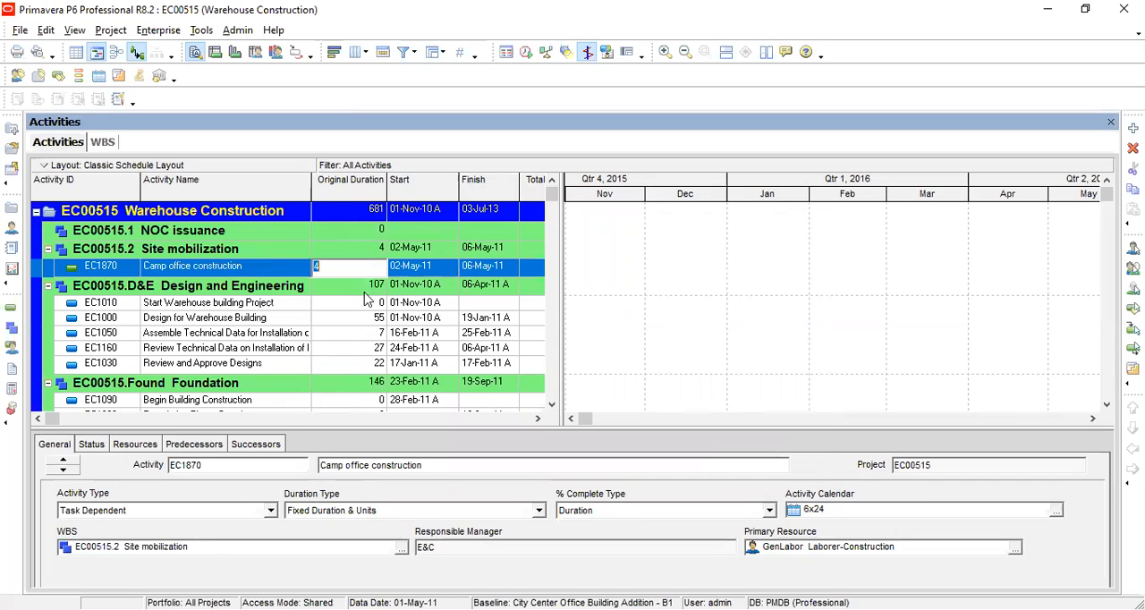
pyautogui.write('12')
pyautogui.press('Return')
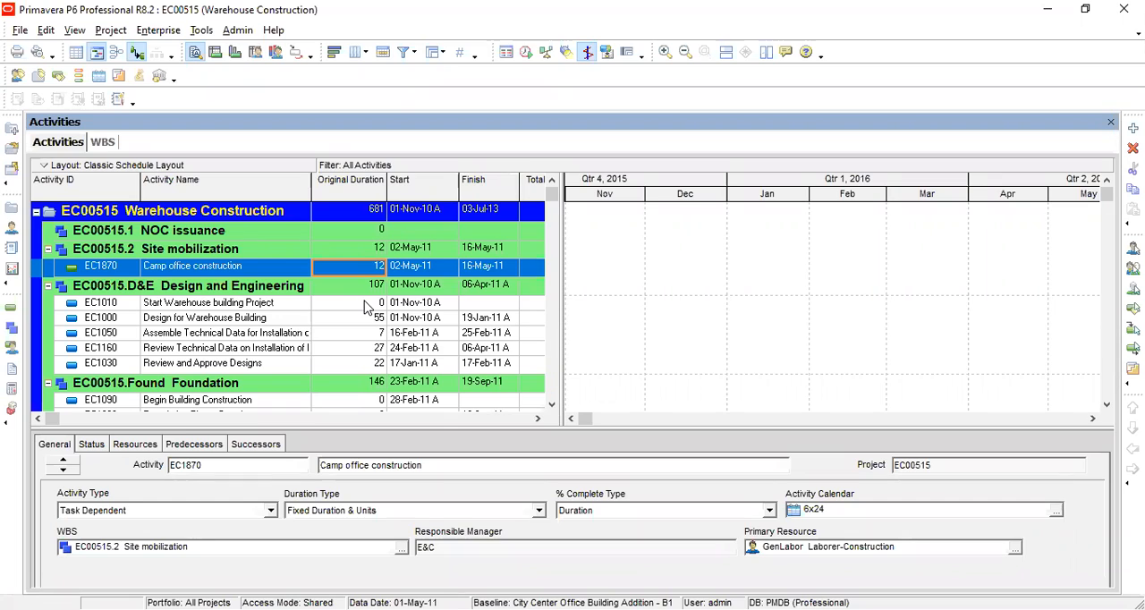
pyautogui.click(436, 271)
pyautogui.click(495, 272)
pyautogui.click(440, 271)
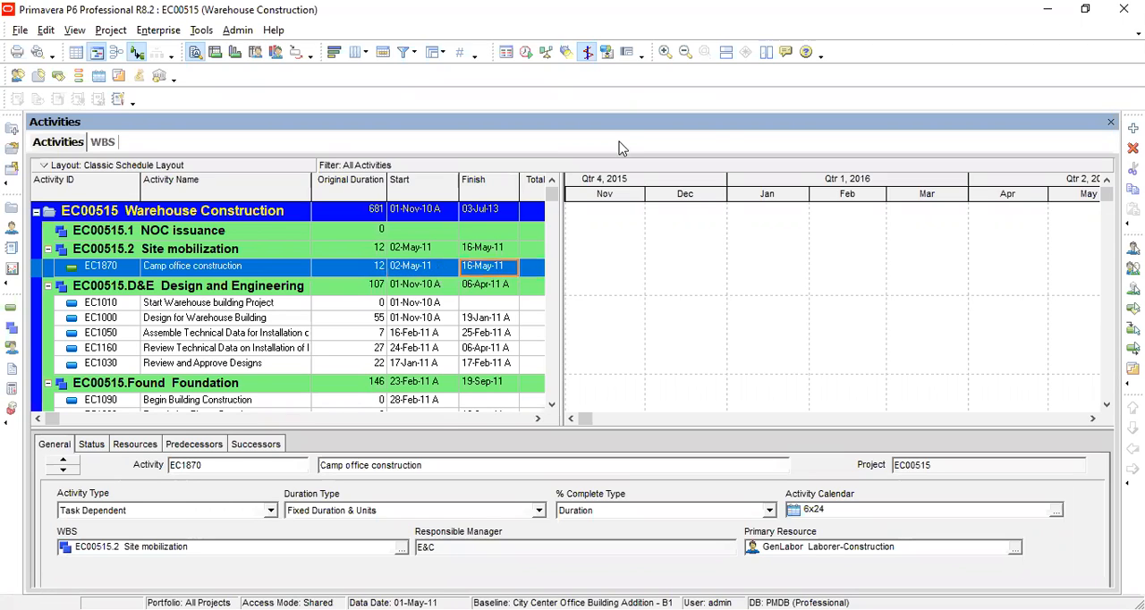